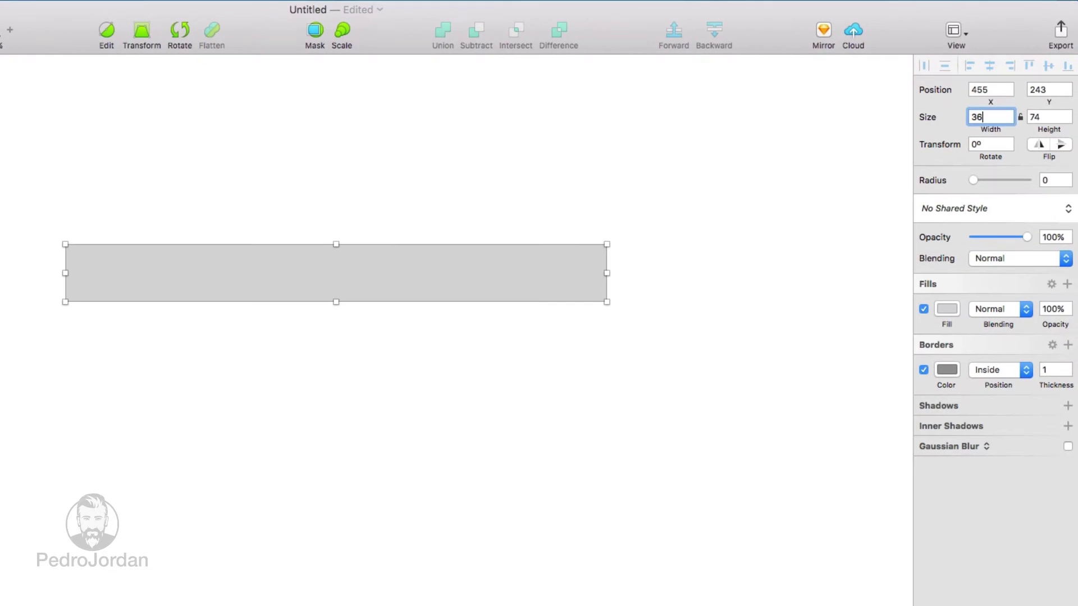
Set the rectangle's size to 360 wide by 24 high.
key(Tab)
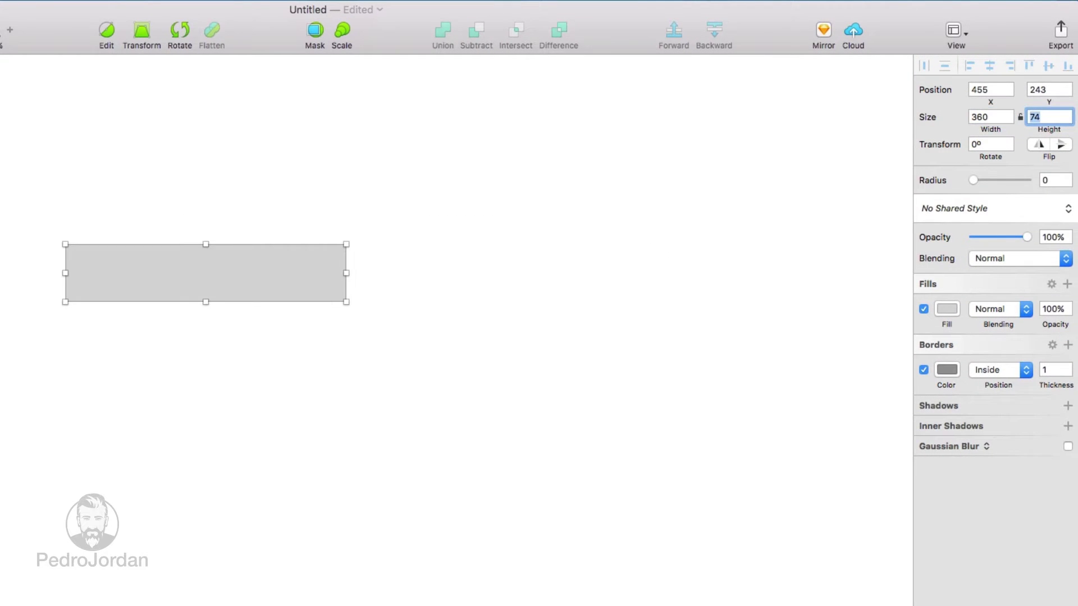
text(2)
key(Return)
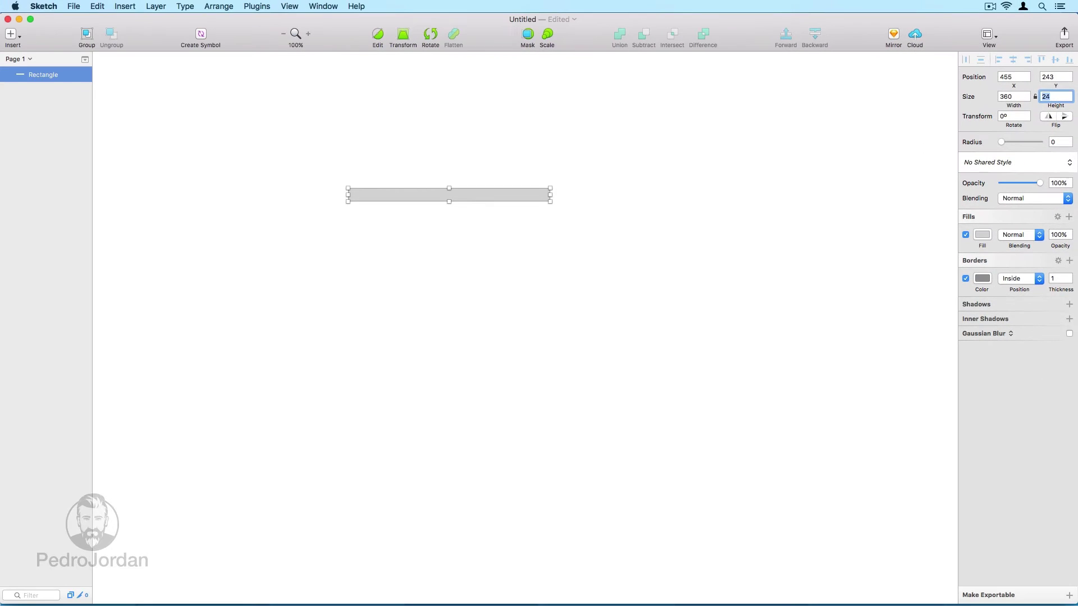
Turn off the rectangle's border and change its fill to a dark grey.
key(Escape)
click(966, 278)
click(983, 235)
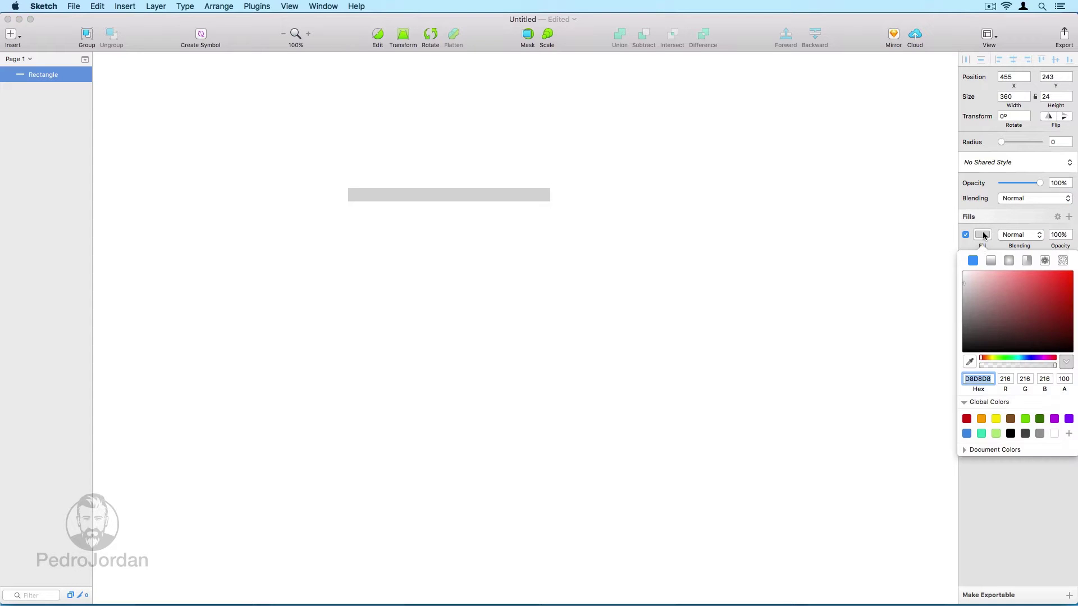
drag(969, 290, 960, 324)
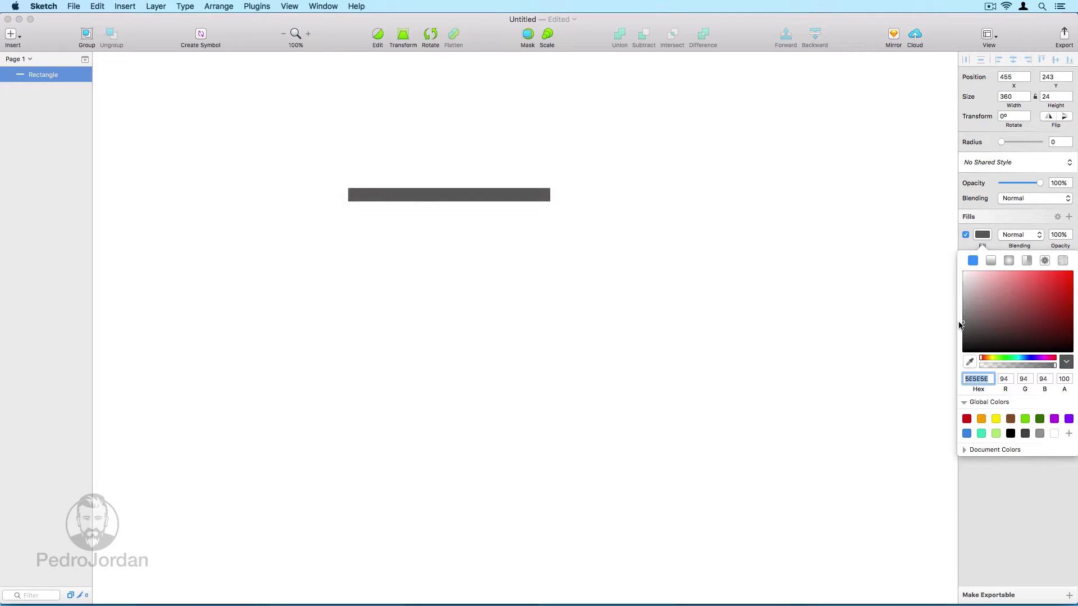
click(850, 275)
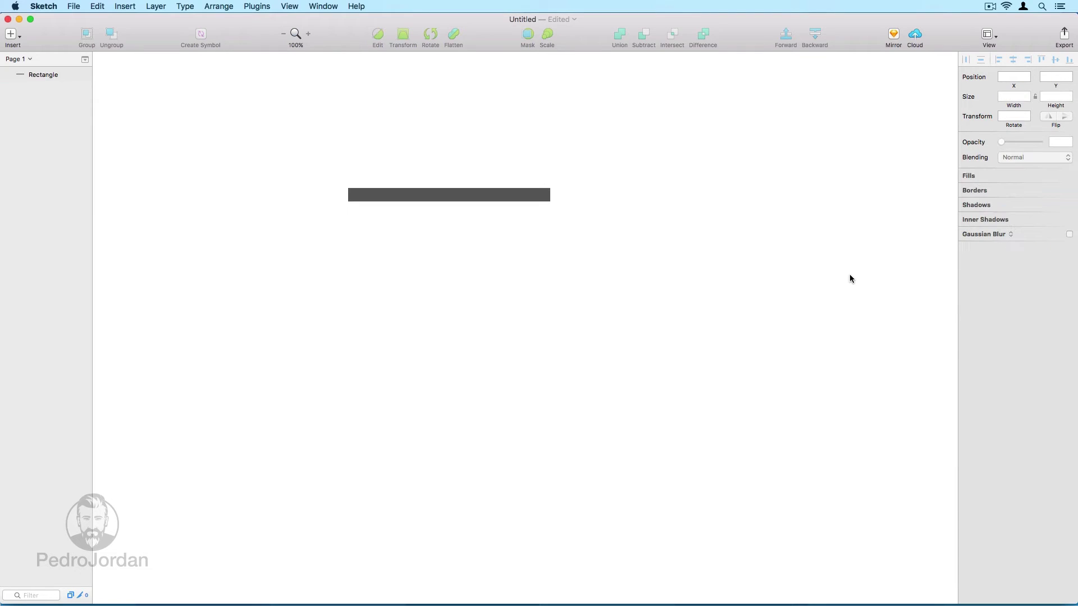
Set the dark grey bar's fill opacity to 80%.
click(487, 193)
key(super+plus)
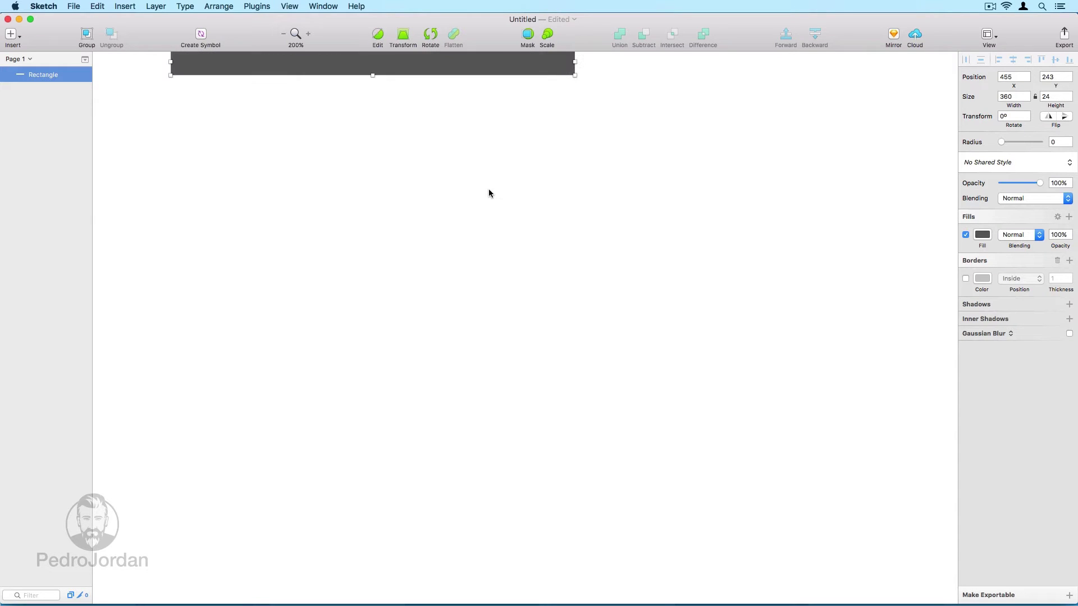
drag(511, 182, 630, 328)
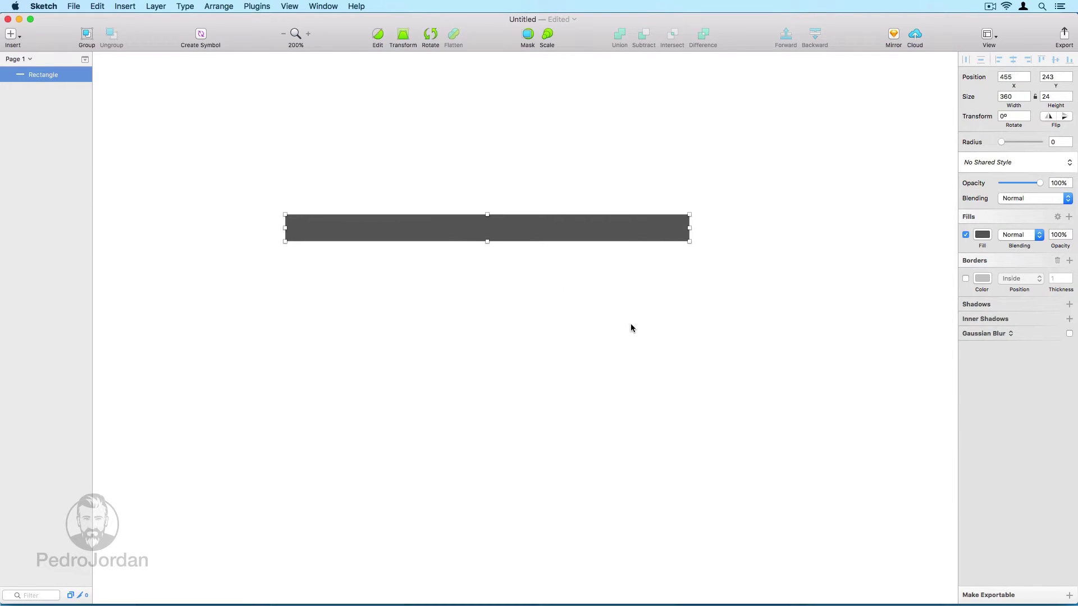
key(super+plus)
drag(696, 277, 723, 349)
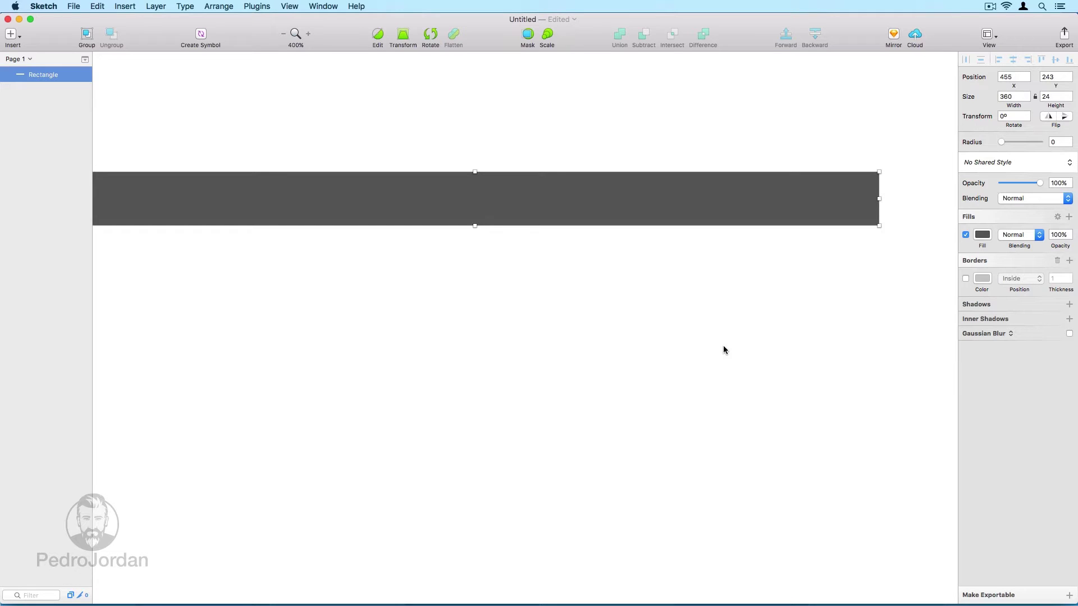
click(1068, 238)
click(1068, 238)
click(1069, 238)
click(1069, 238)
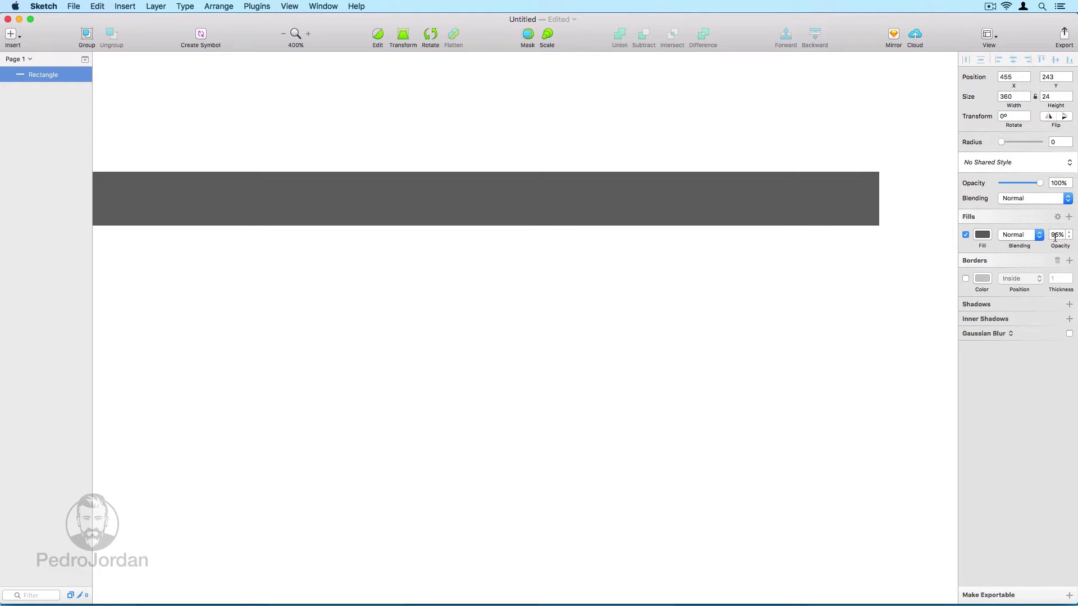
click(1054, 237)
text(80)
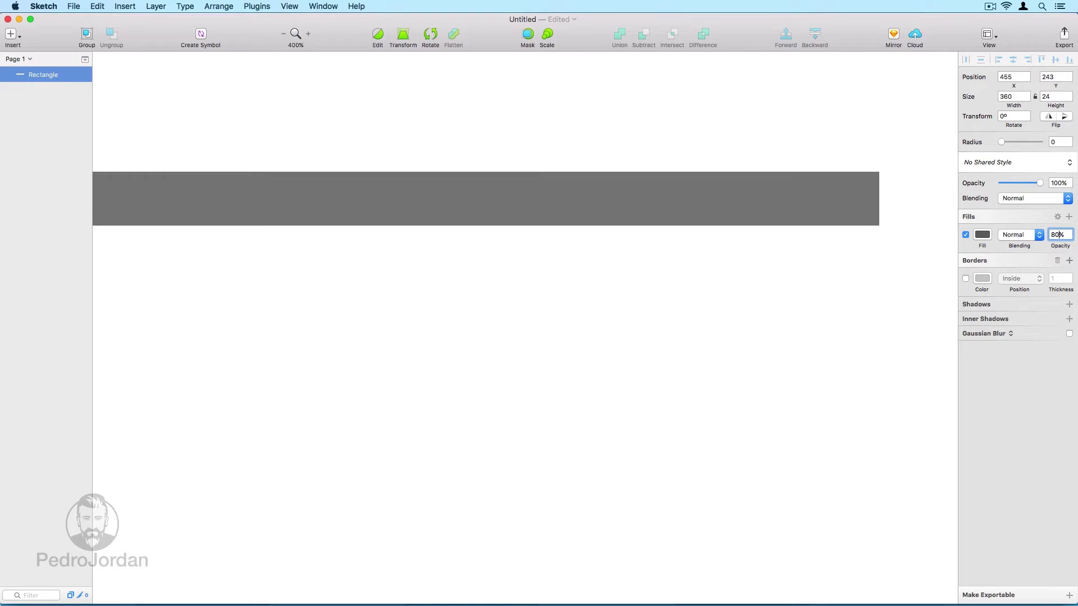
click(861, 254)
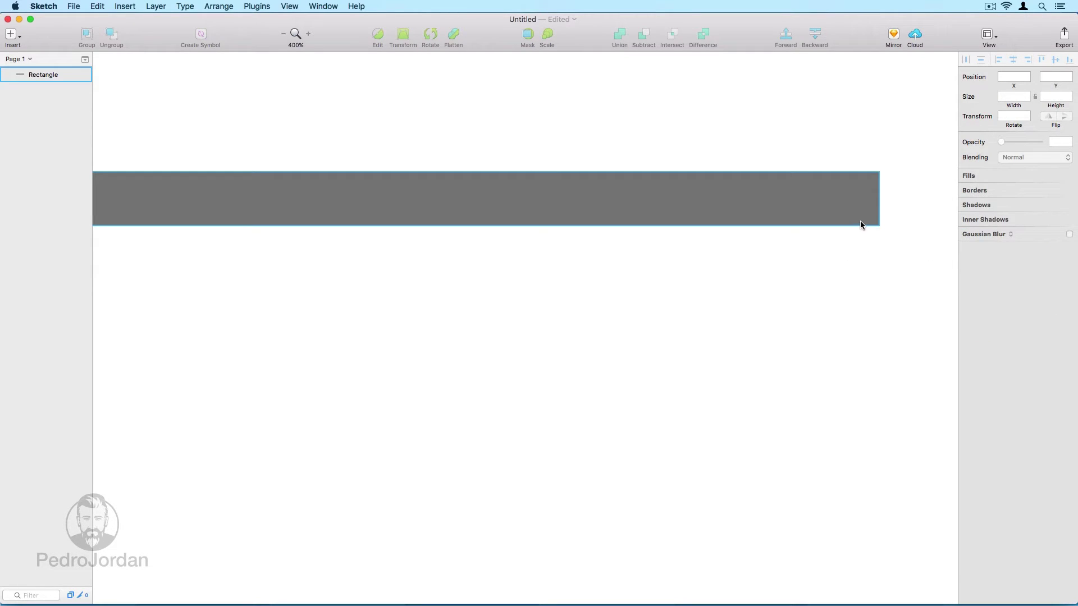
Add a text layer reading "15:45" near the right end of the grey bar.
click(17, 37)
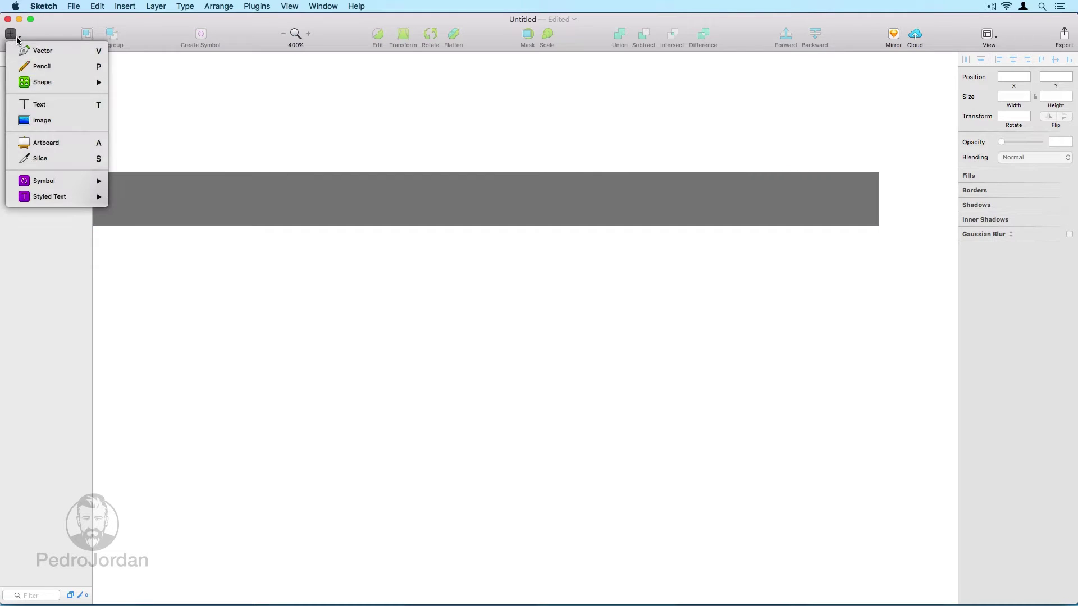
click(40, 107)
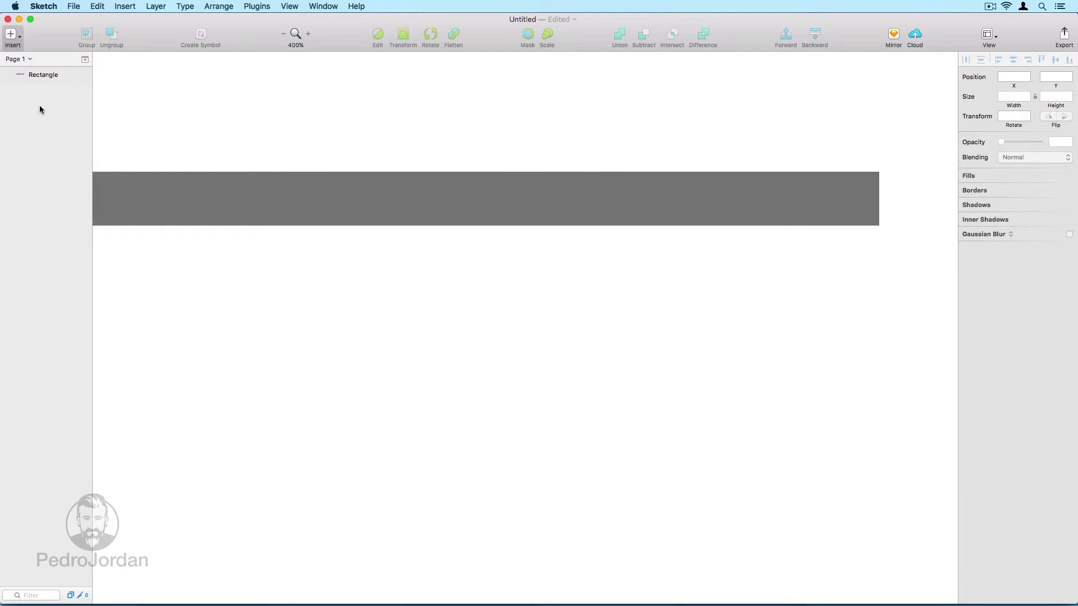
click(788, 197)
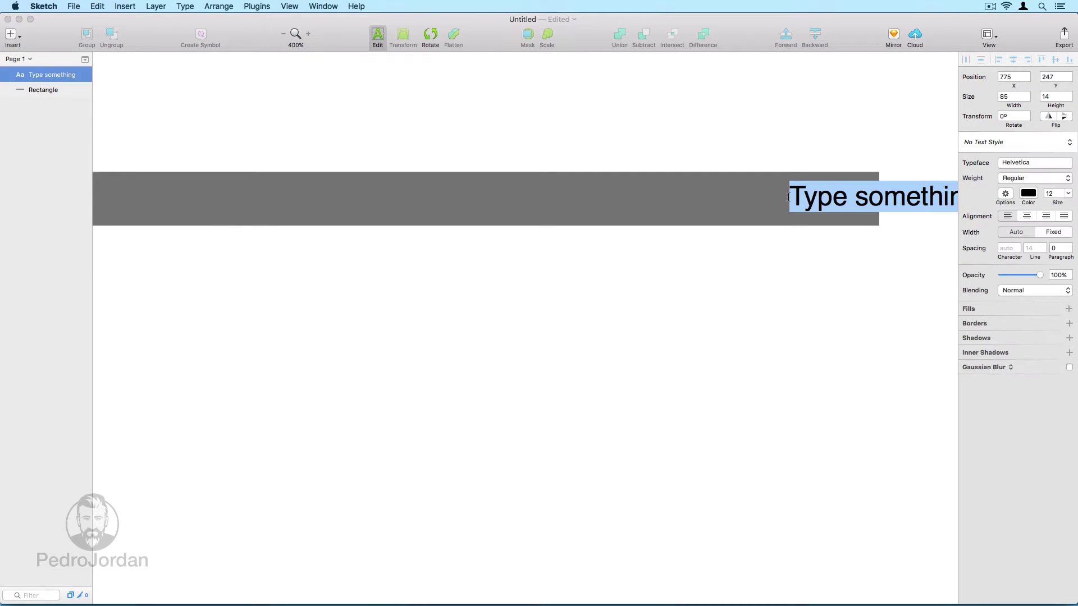
text(15)
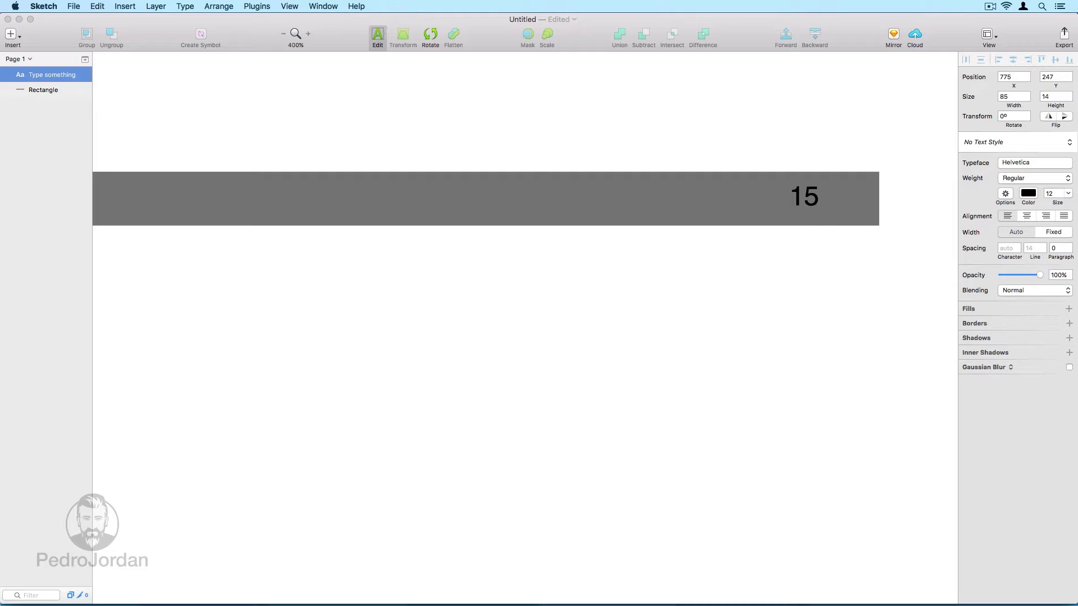
text(:45)
Set the "15:45" text to white and its typeface to Arial.
triple_click(847, 191)
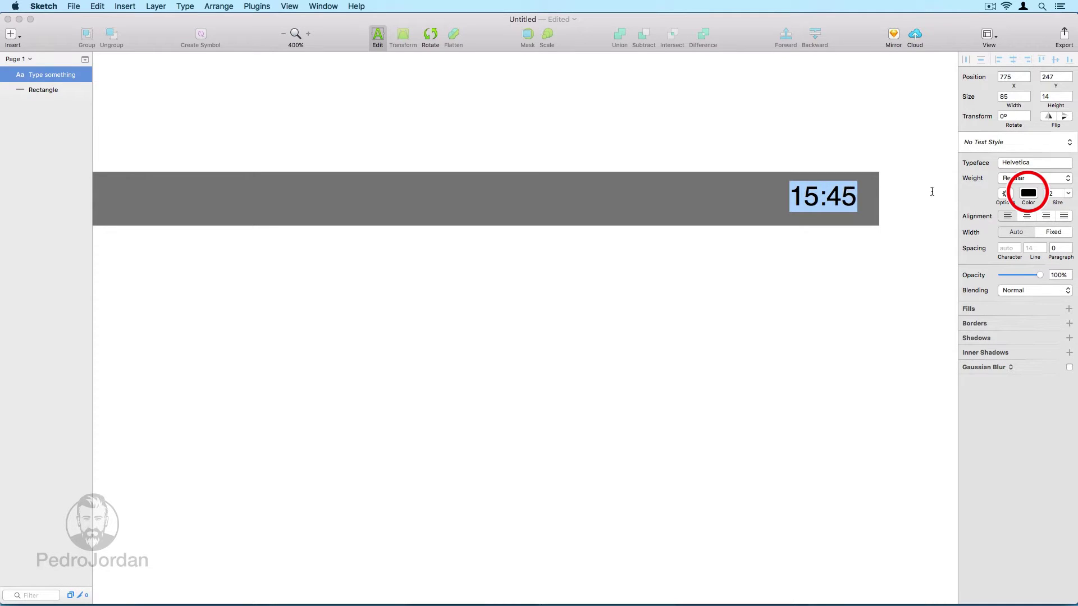
click(1029, 193)
drag(977, 219, 954, 212)
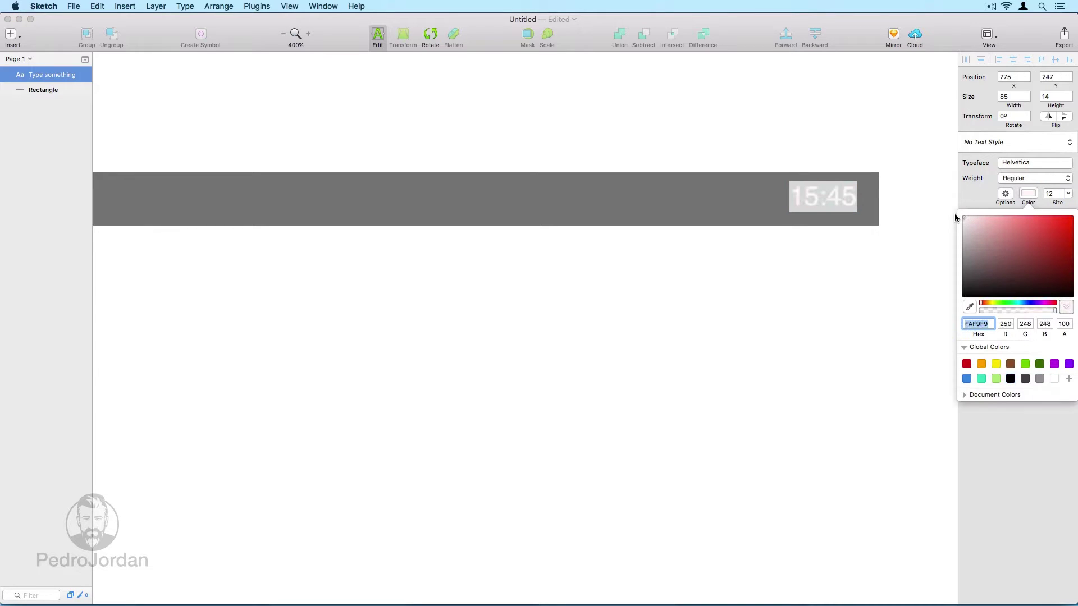
click(1053, 167)
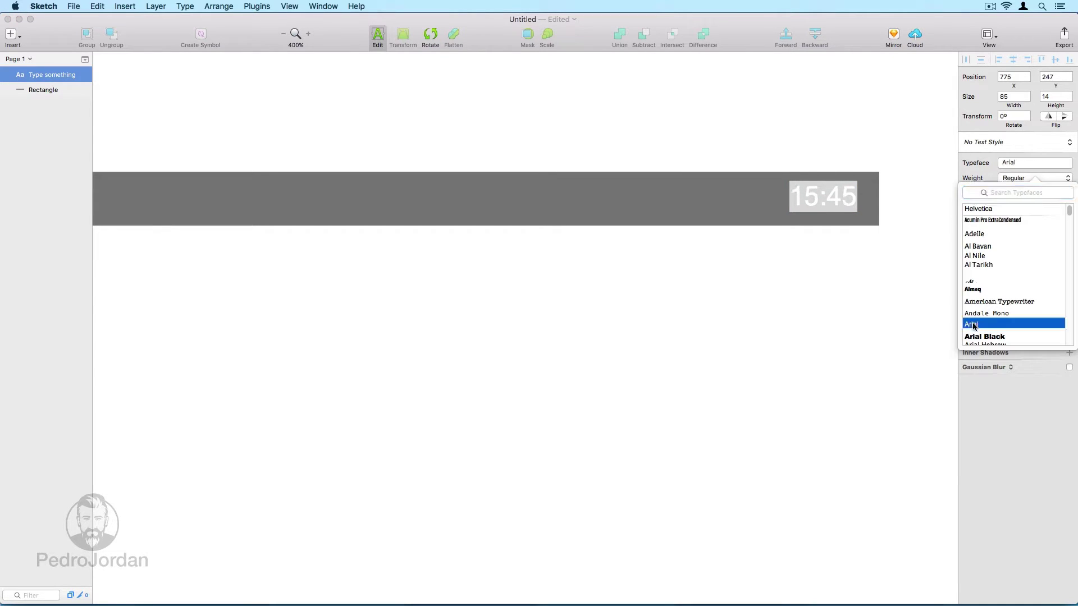
click(940, 239)
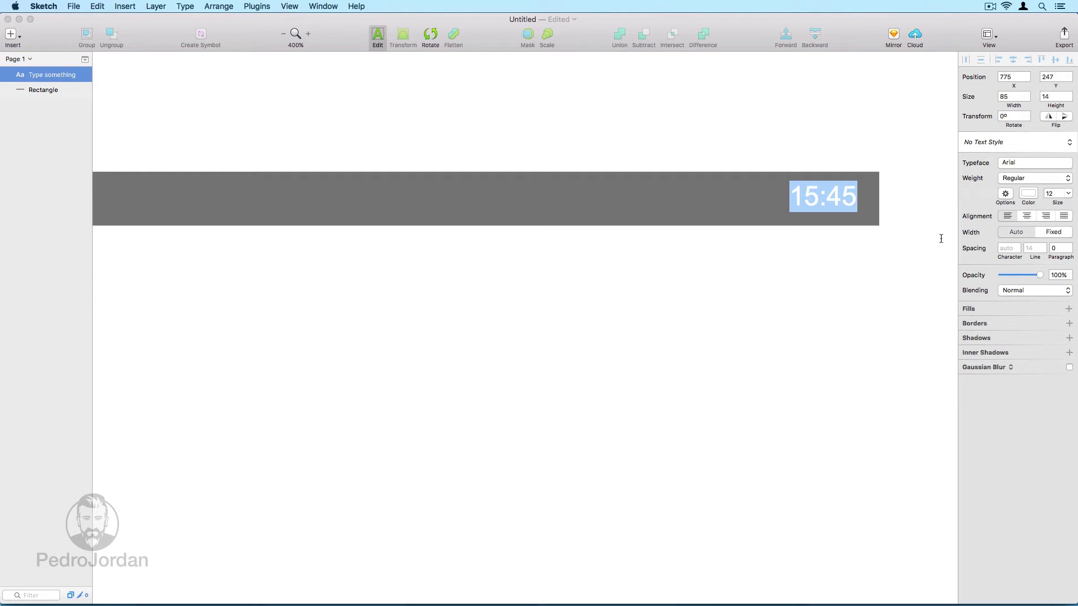
click(938, 240)
Move the "15:45" text slightly down and closer to the bar's right end.
drag(848, 203, 859, 211)
key(Up)
key(Up)
key(Up)
click(789, 189)
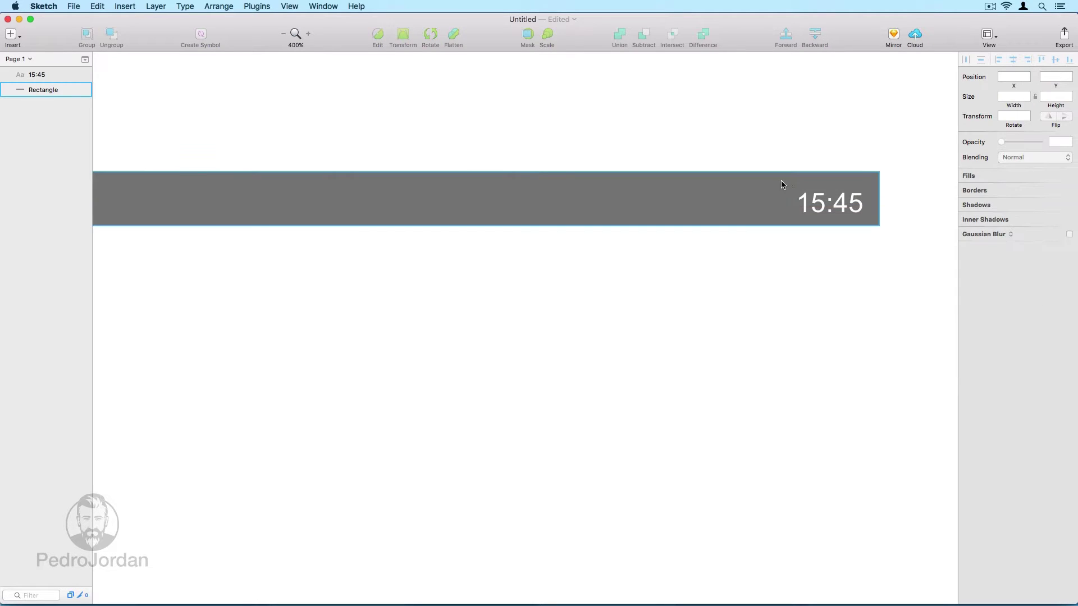
click(247, 101)
Draw a 24 by 12 rectangle on the bar just left of the "15:45" text as the battery body.
click(9, 35)
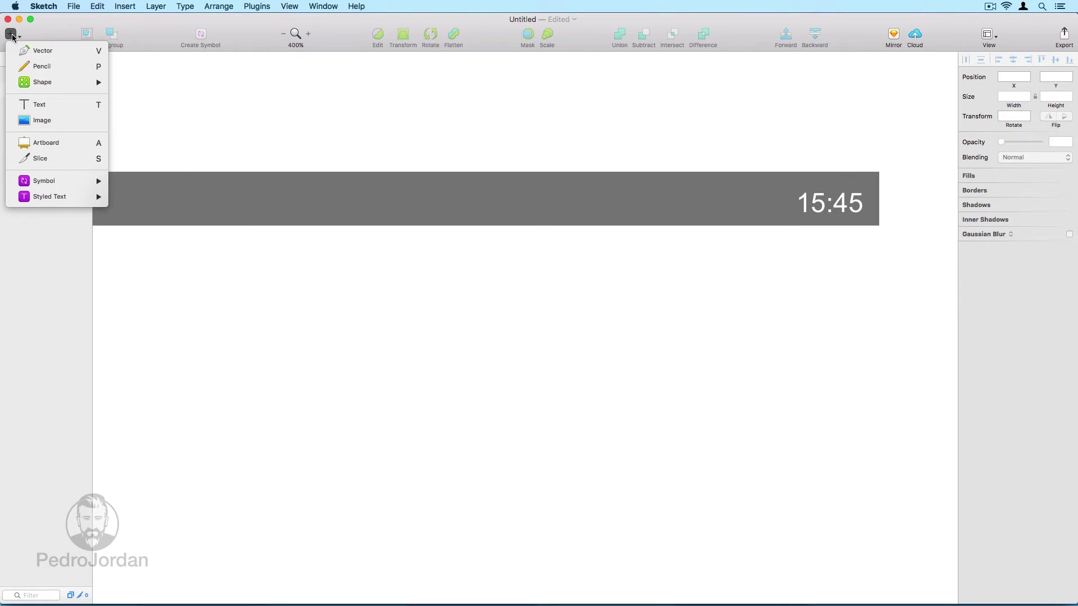
mouse_move(62, 82)
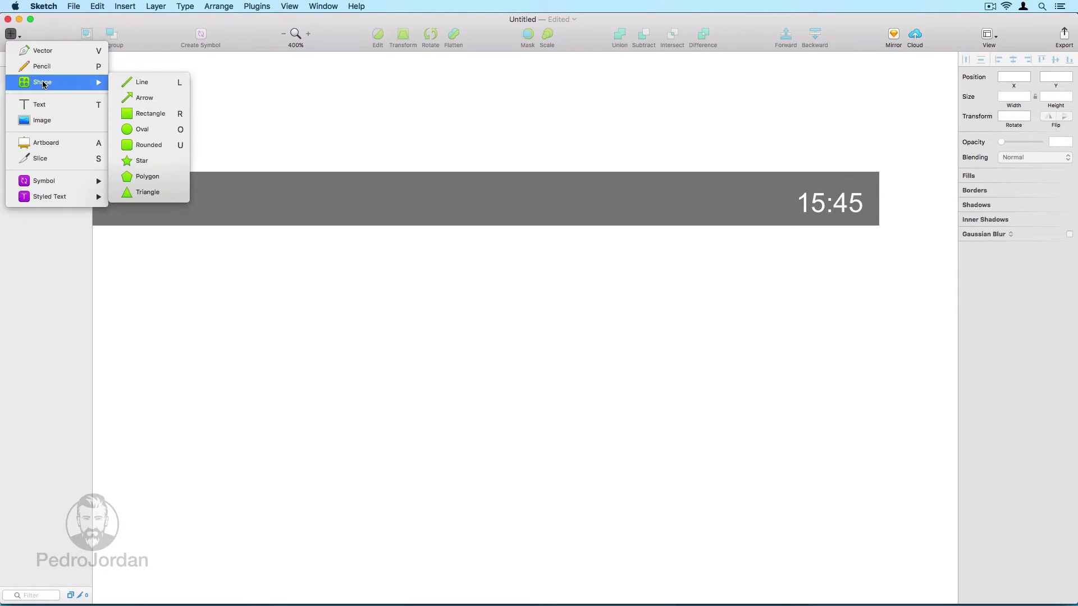
click(150, 114)
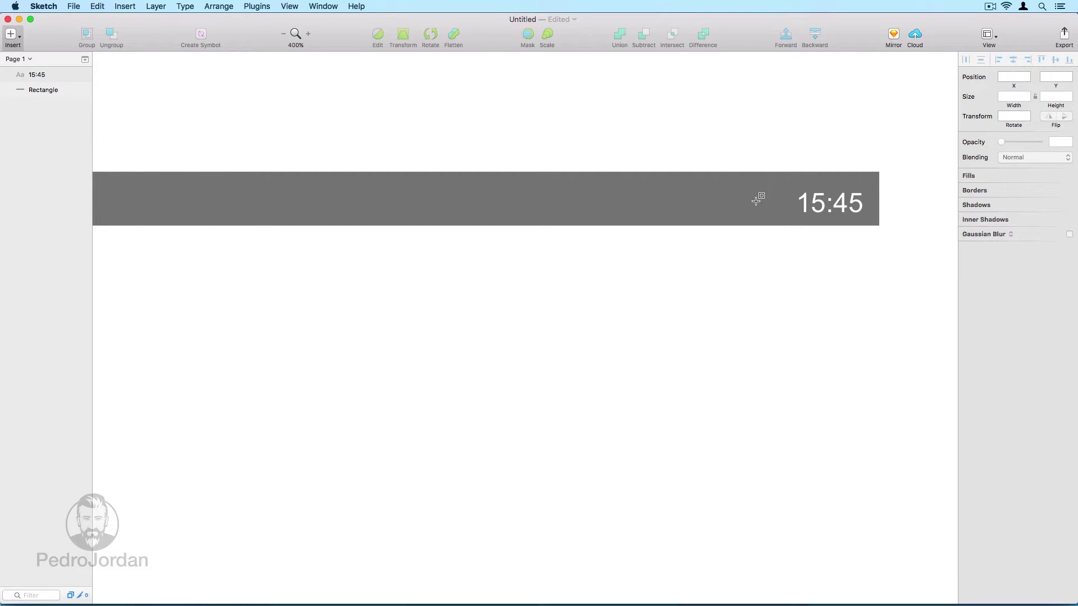
key(super+plus)
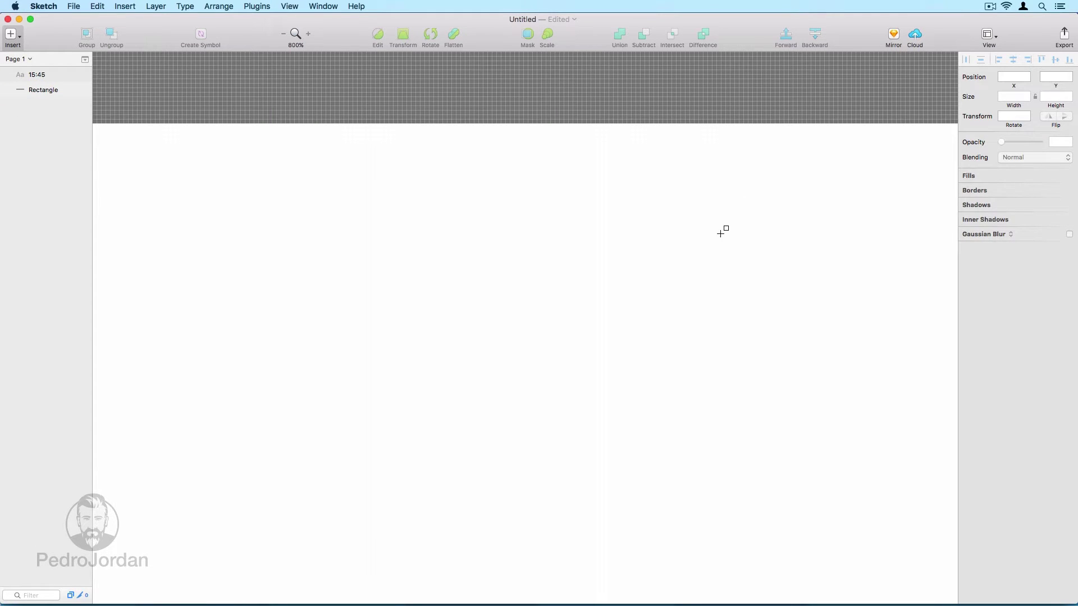
key(Escape)
drag(731, 220, 572, 337)
click(676, 224)
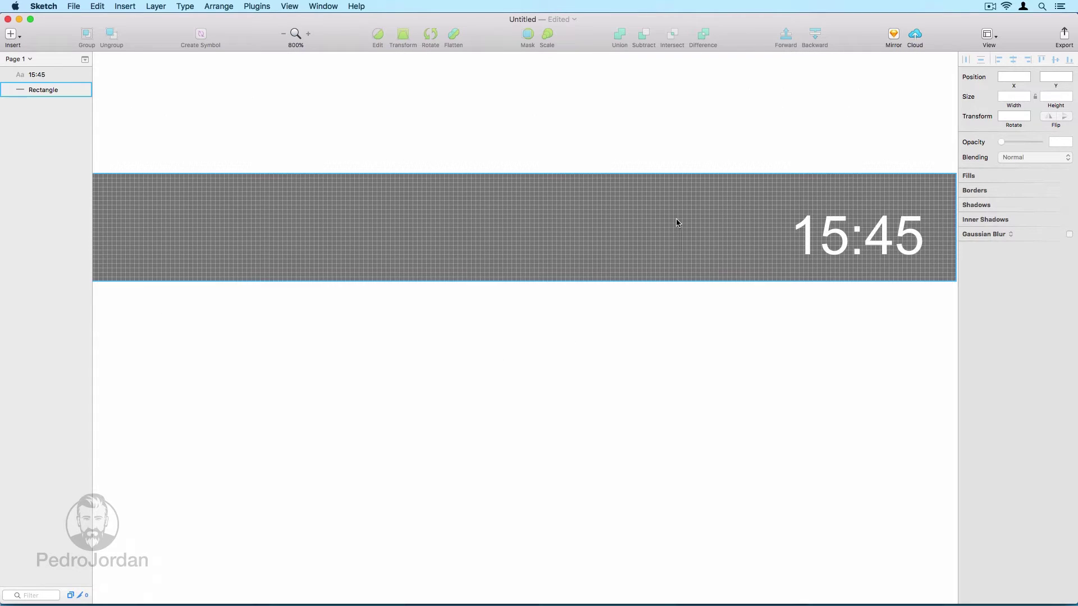
drag(676, 224, 710, 268)
key(r)
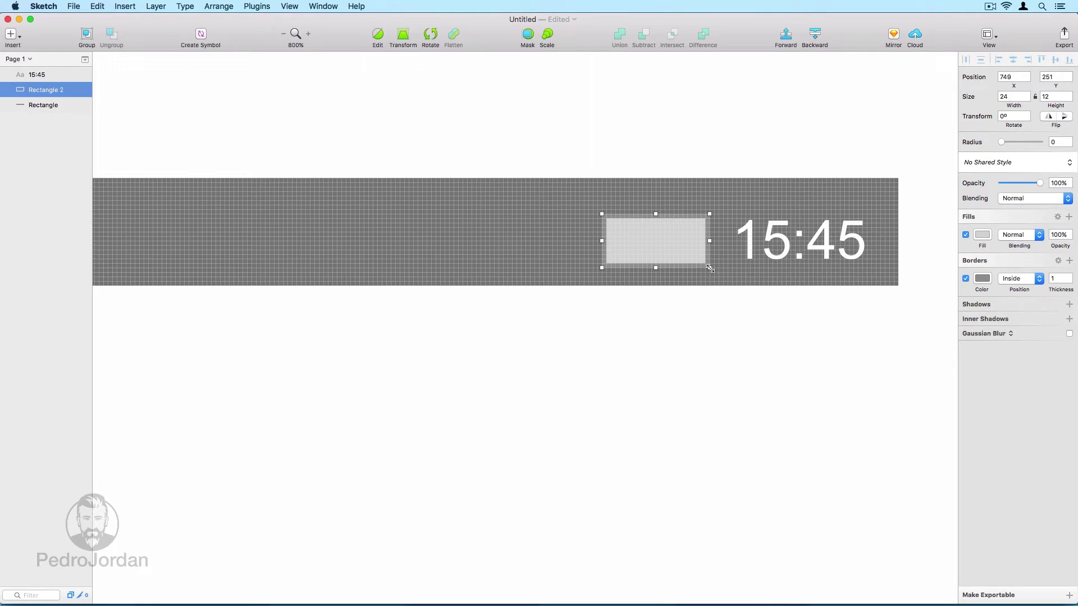
Remove the battery body's border and set its fill to FFFFFF.
click(965, 279)
click(982, 235)
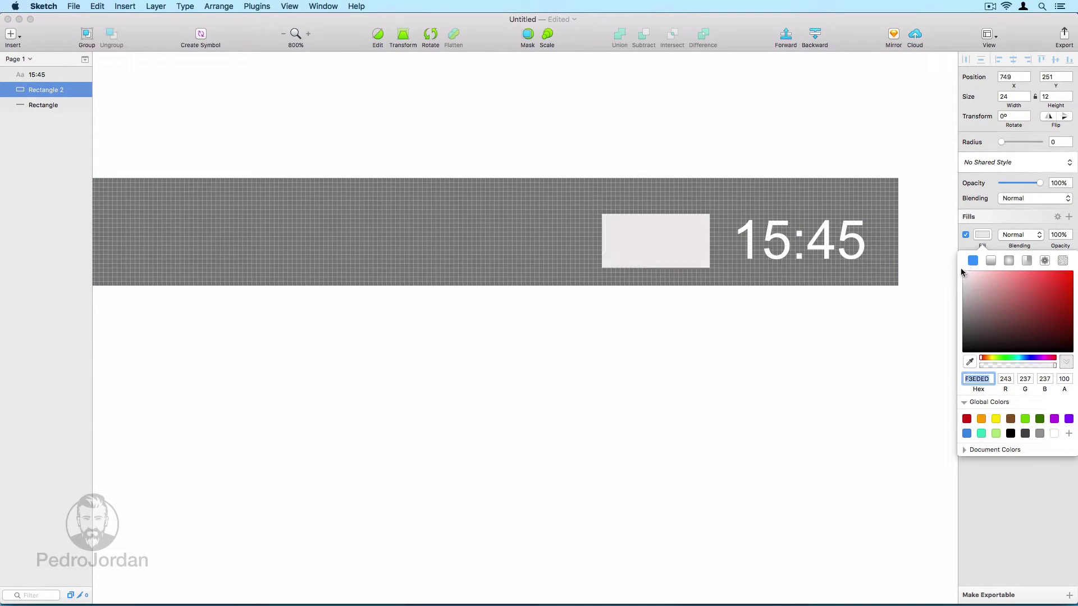
text(FFFFFF)
key(Return)
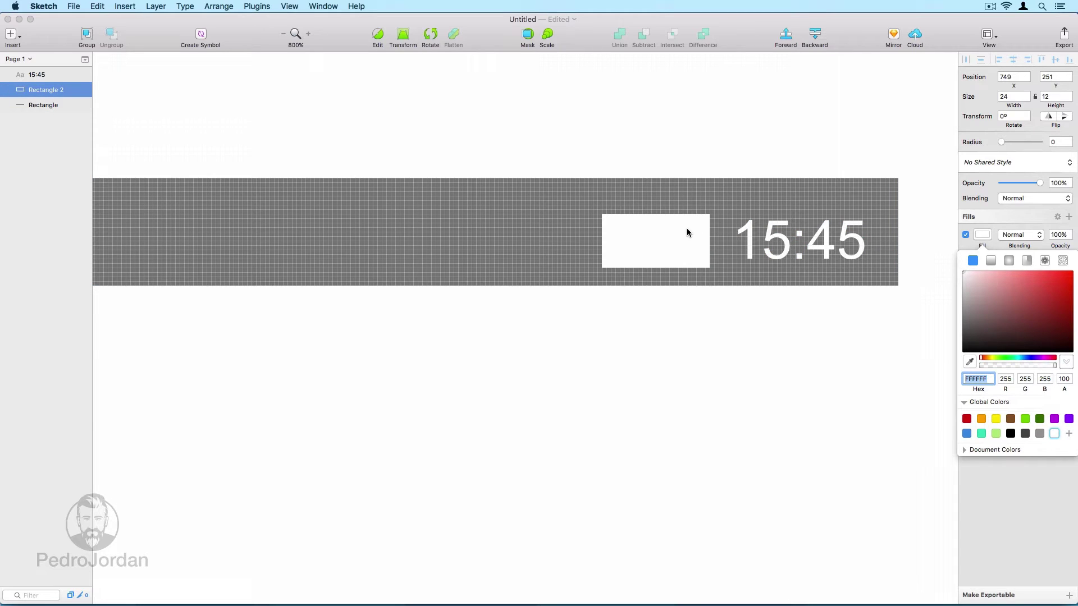
Draw a 4 by 8 rectangle overlapping the battery body's right edge, with no border and a white FFFFFF fill.
mouse_move(687, 232)
mouse_down()
mouse_move(671, 230)
mouse_move(714, 254)
mouse_up()
key(r)
click(966, 279)
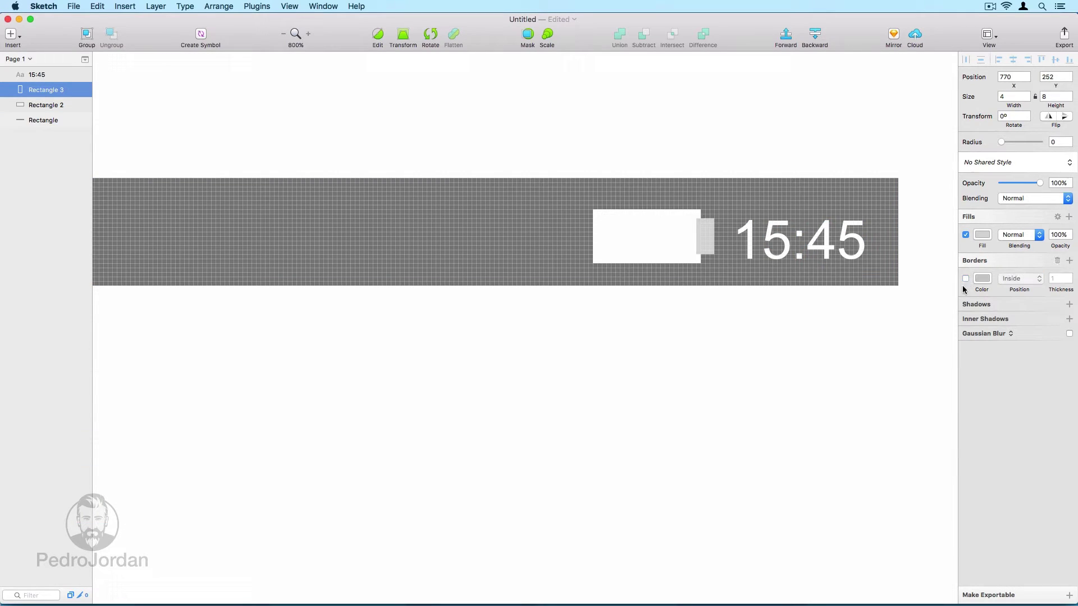
click(982, 238)
drag(974, 281, 962, 272)
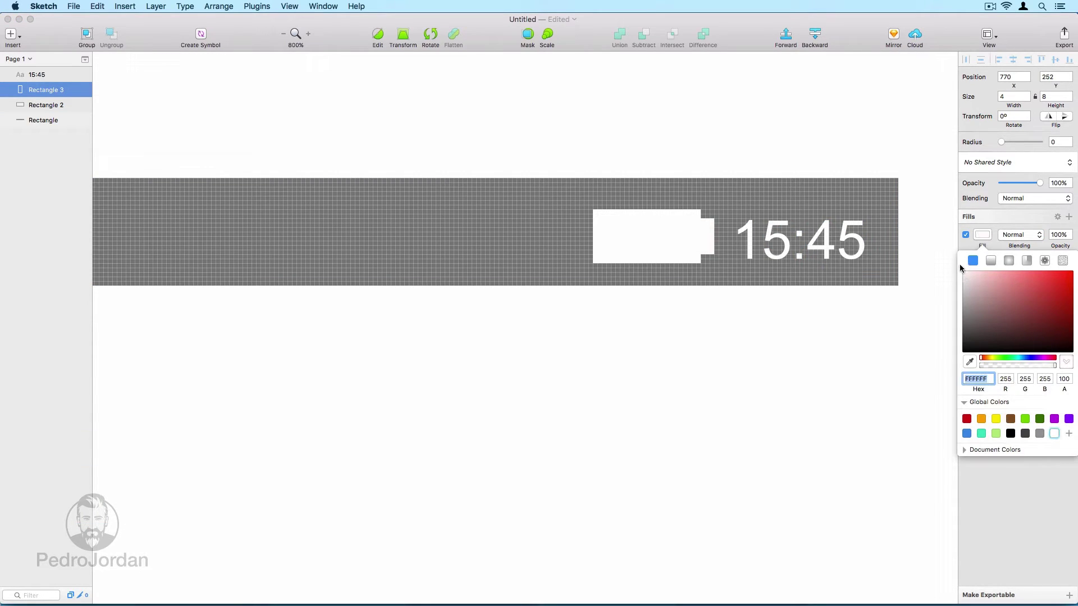
Resize the small battery-tip rectangle to 2 by 6, keeping it vertically centred on the battery body's right edge.
click(700, 234)
key(super+plus)
scroll(712, 237, right, 10)
scroll(712, 237, up, 4)
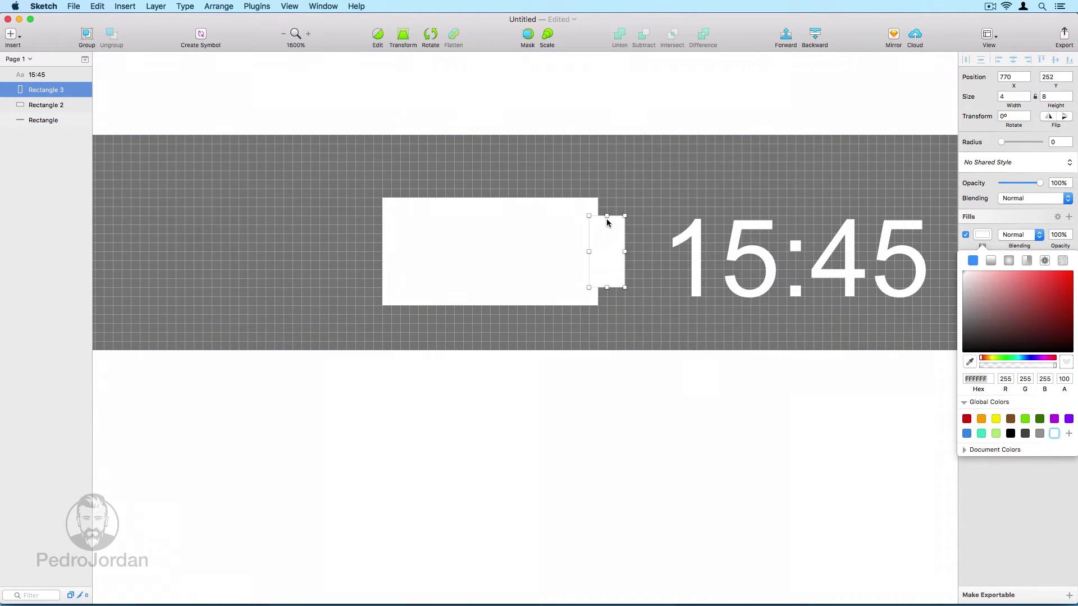
drag(607, 220, 606, 224)
drag(625, 272, 599, 279)
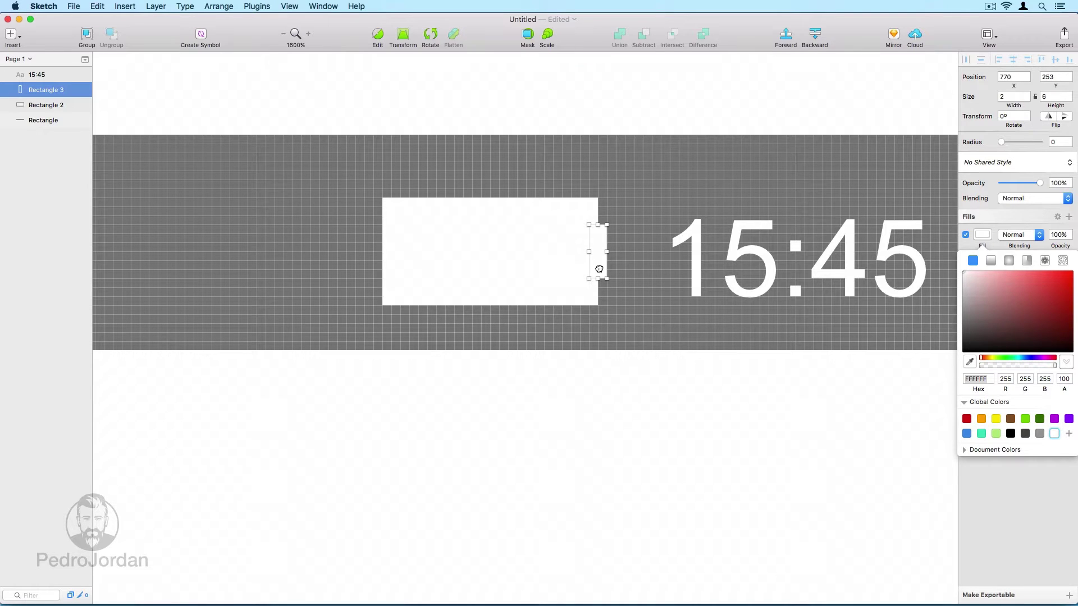
Combine the battery body and tip rectangles into one shape with Union.
shift+click(563, 267)
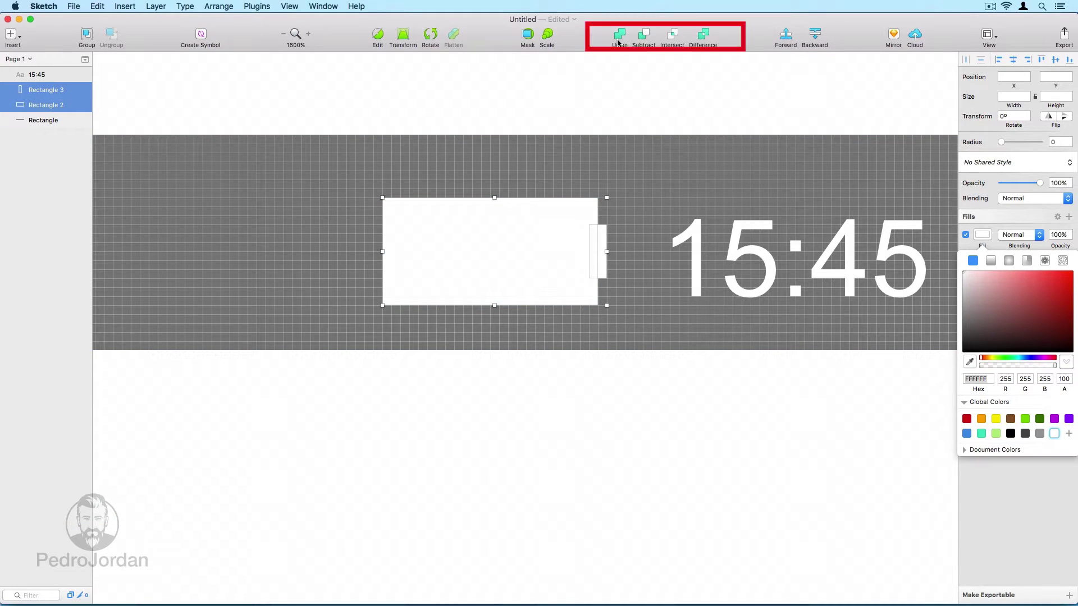
click(619, 35)
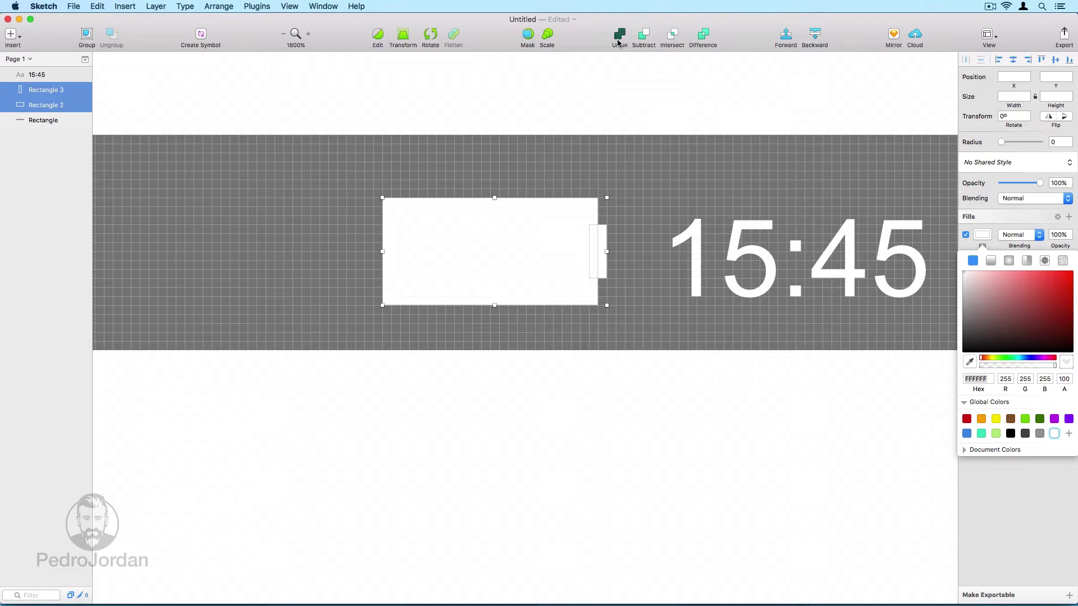
click(613, 91)
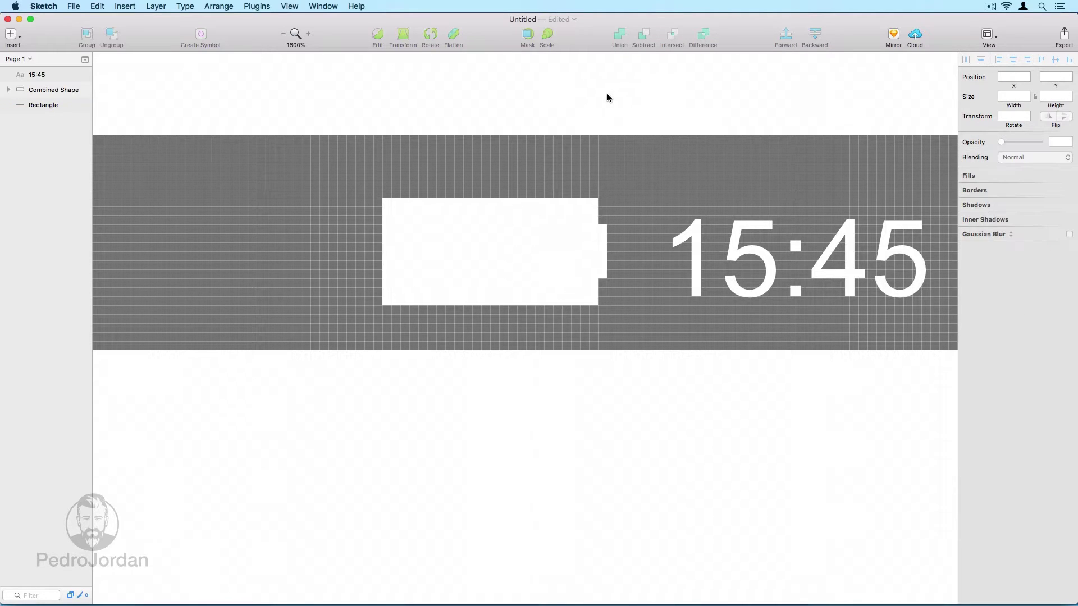
Draw a borderless 2 by 9 rectangle inside the battery body near its right edge, keeping the default grey fill.
key(r)
drag(571, 216, 592, 298)
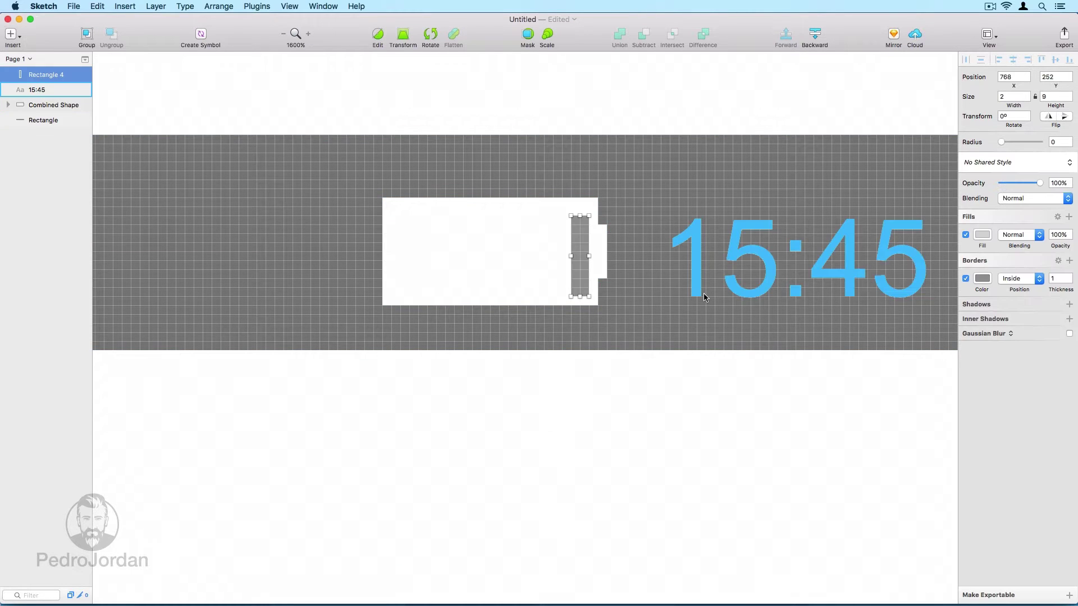
click(966, 279)
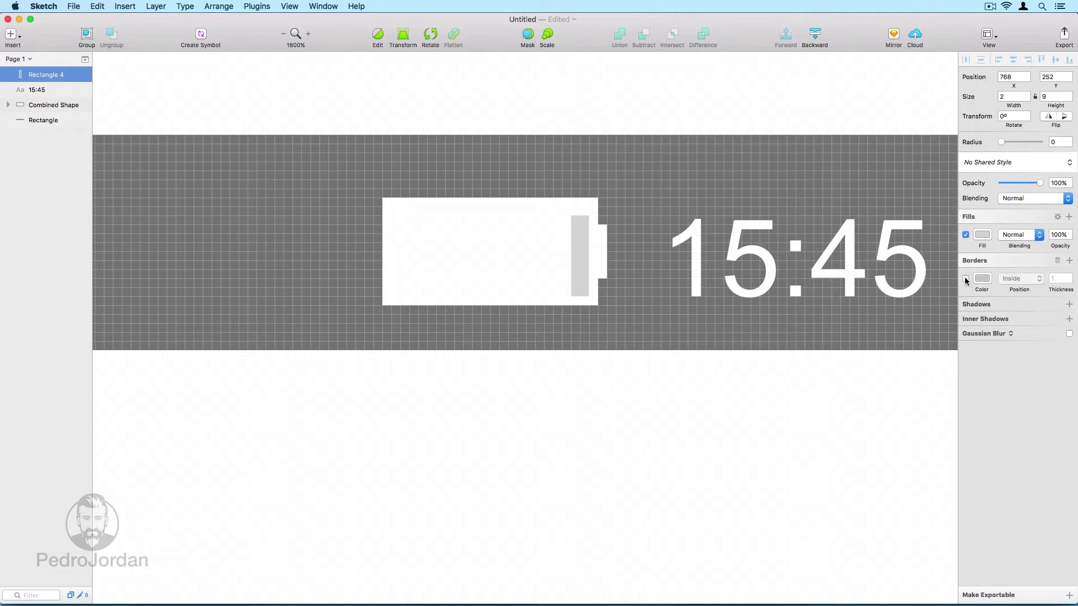
click(587, 251)
click(606, 339)
Draw a 2 by 13 rectangle left of the battery, with no border and a white FFFFFF fill.
scroll(610, 286, left, 5)
key(super+minus)
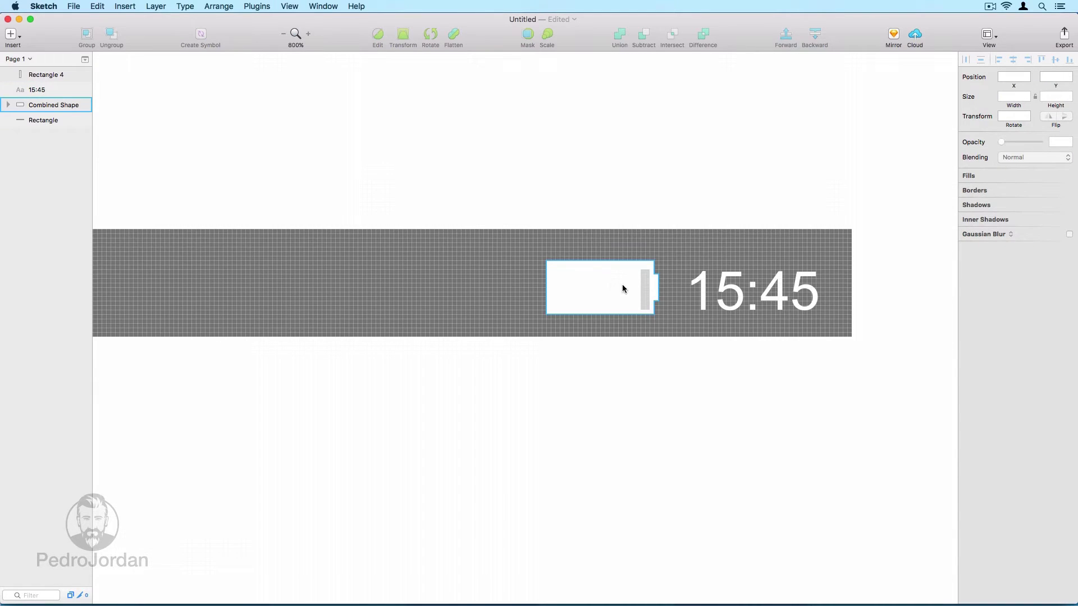
scroll(623, 289, left, 5)
scroll(623, 289, down, 2)
key(r)
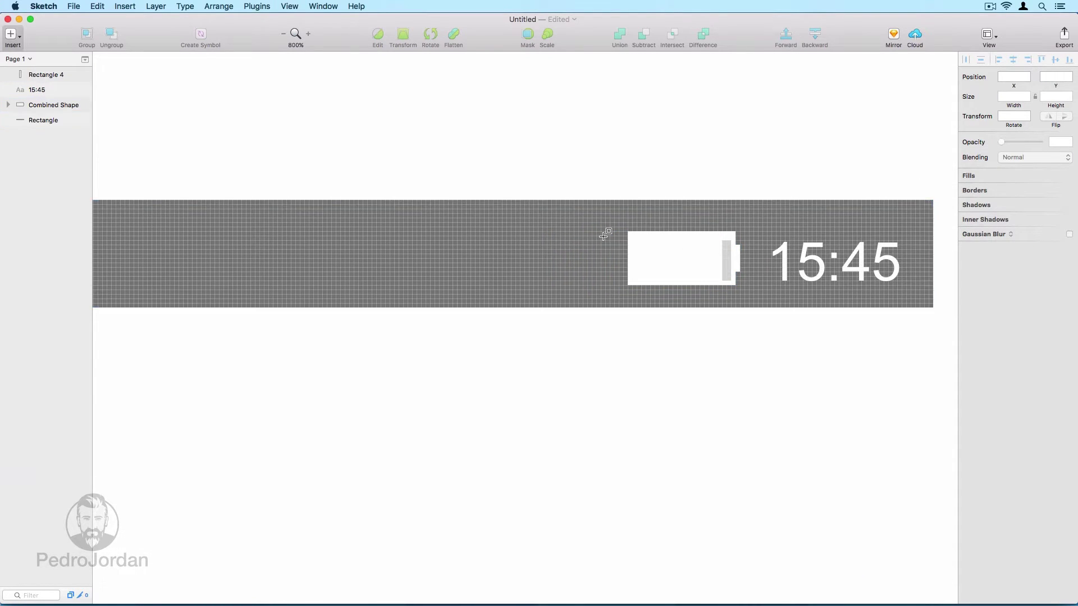
drag(613, 231, 606, 289)
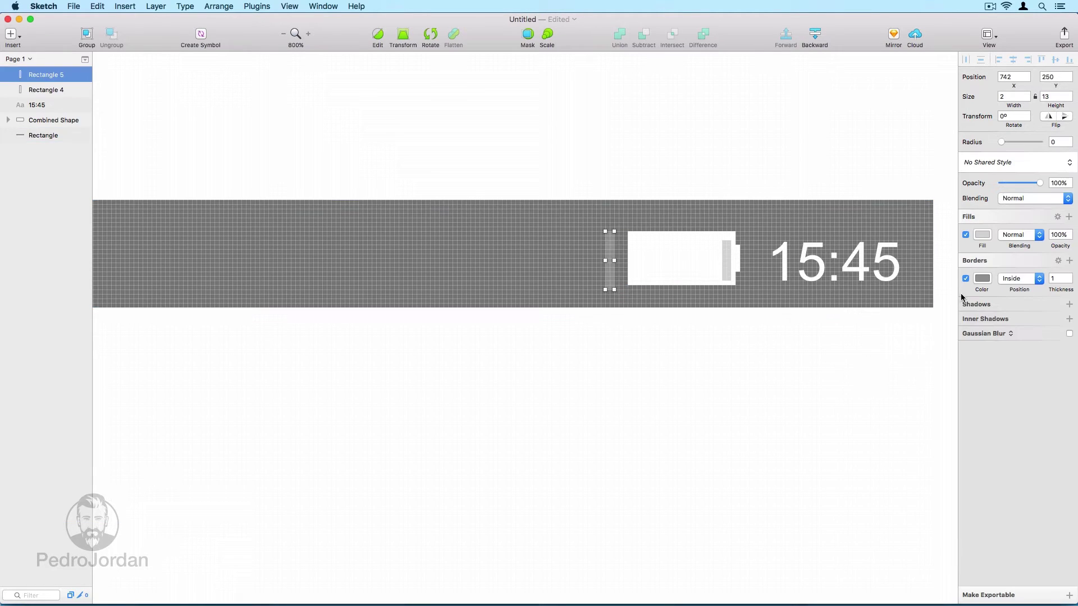
click(966, 279)
click(982, 235)
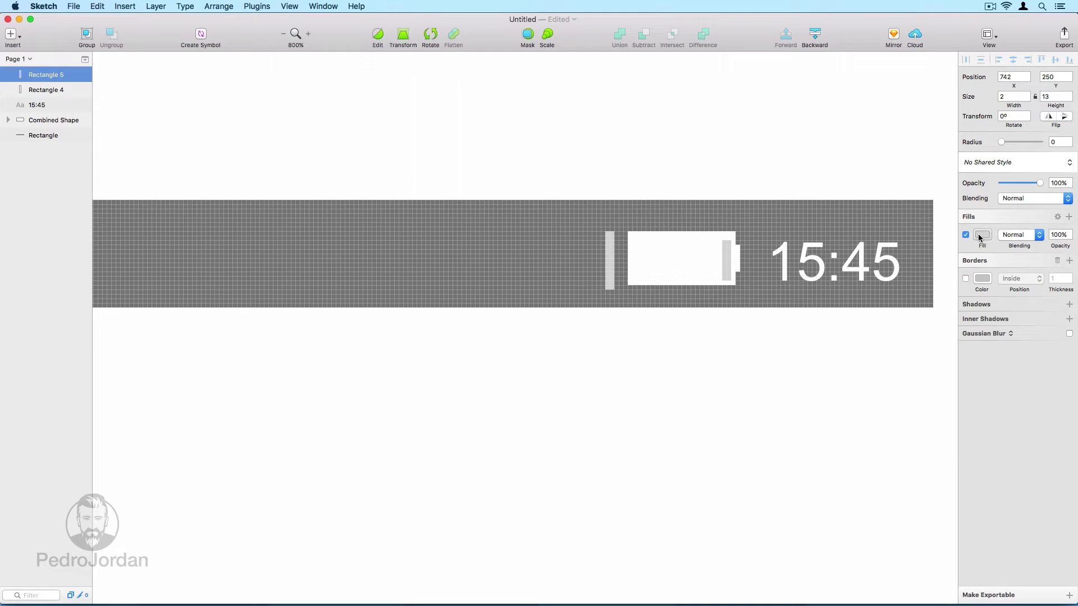
text(FFFFFF)
key(Return)
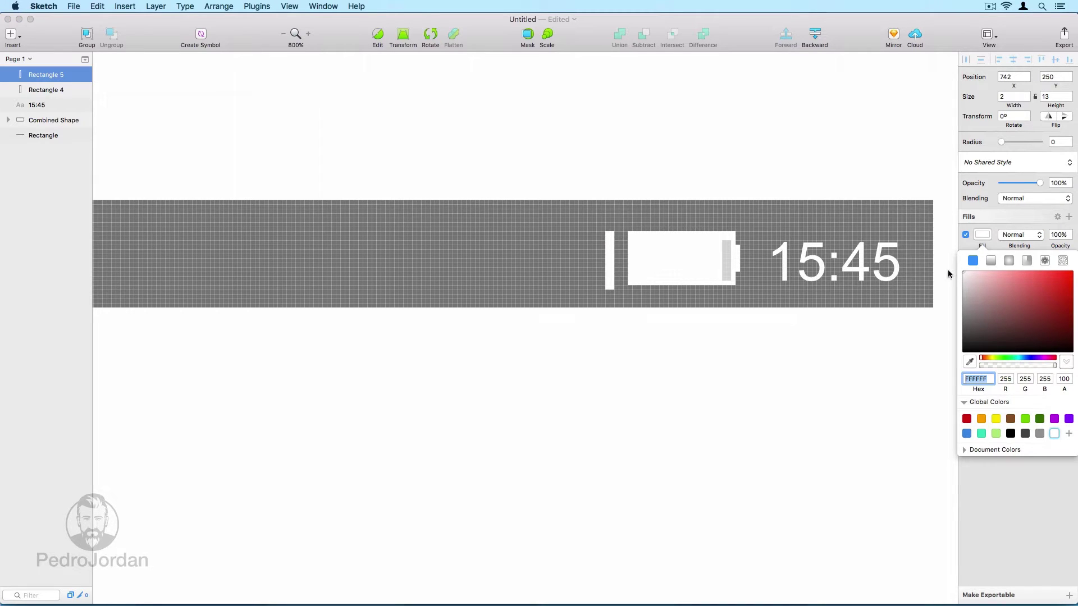
Duplicate the white bar to its left at X 739 and shorten the copy from above to 2 by 11.
click(608, 281)
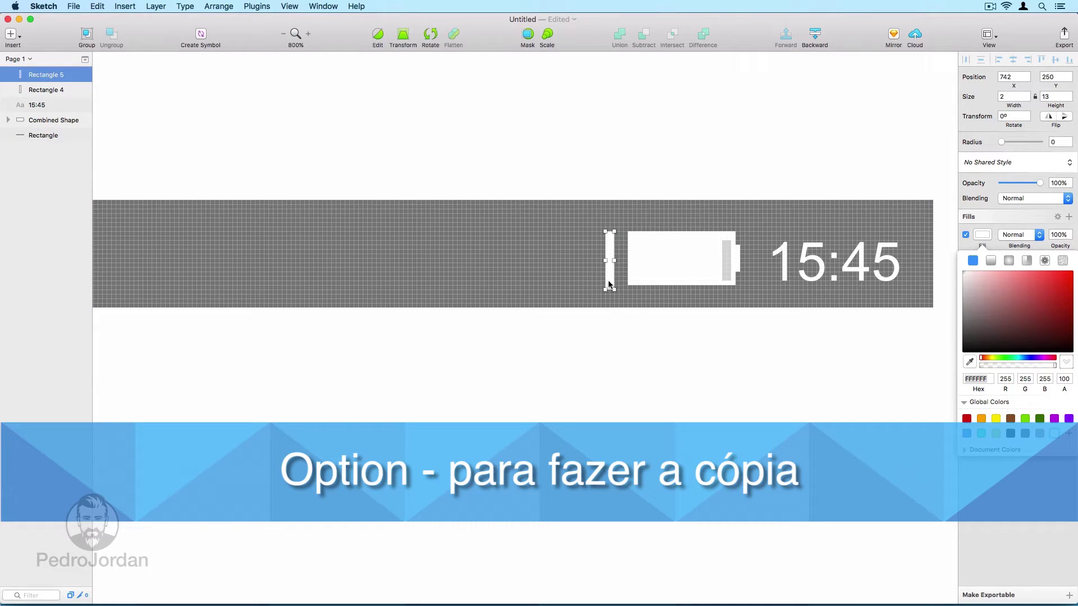
drag(607, 279, 592, 280)
key(Right)
key(Right)
key(Right)
key(super+plus)
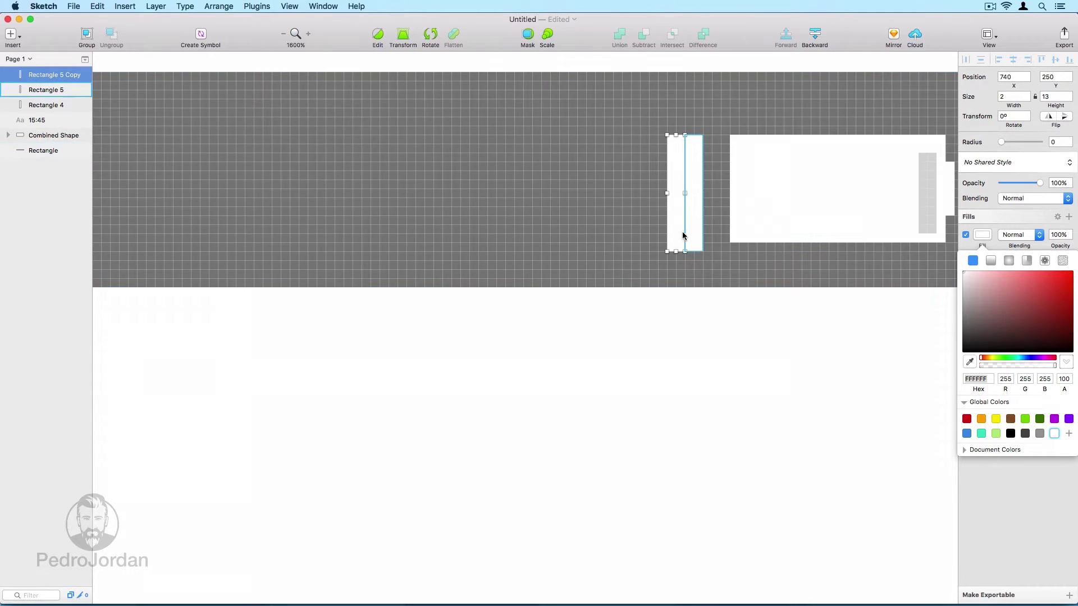
drag(683, 235, 664, 231)
drag(667, 135, 667, 153)
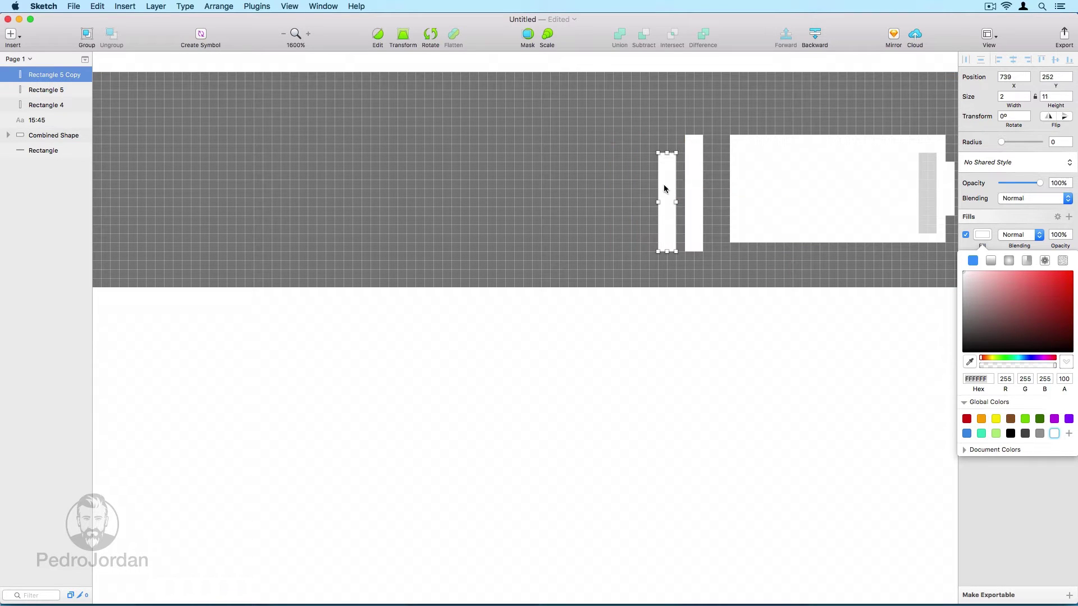
Duplicate the second bar to its left as a 2 by 7 bar, and shorten the second bar slightly from above.
drag(664, 223, 637, 224)
drag(640, 152, 638, 189)
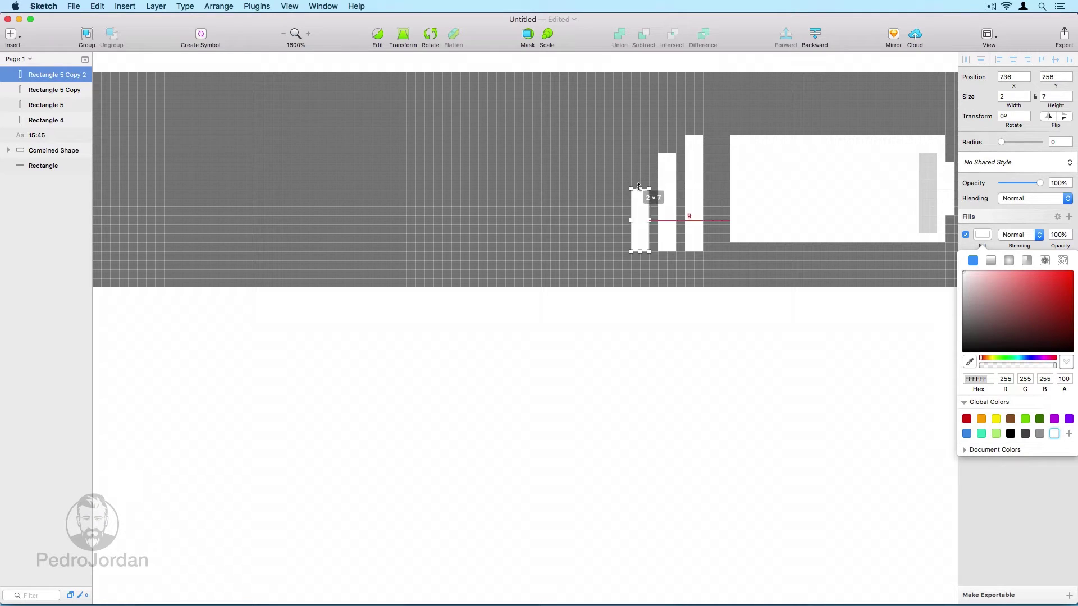
click(668, 155)
drag(667, 154, 665, 162)
Duplicate the 2 by 7 bar to its left at X 733 and shorten the copy to about 4 high.
click(638, 228)
drag(637, 228, 613, 241)
drag(613, 188, 612, 225)
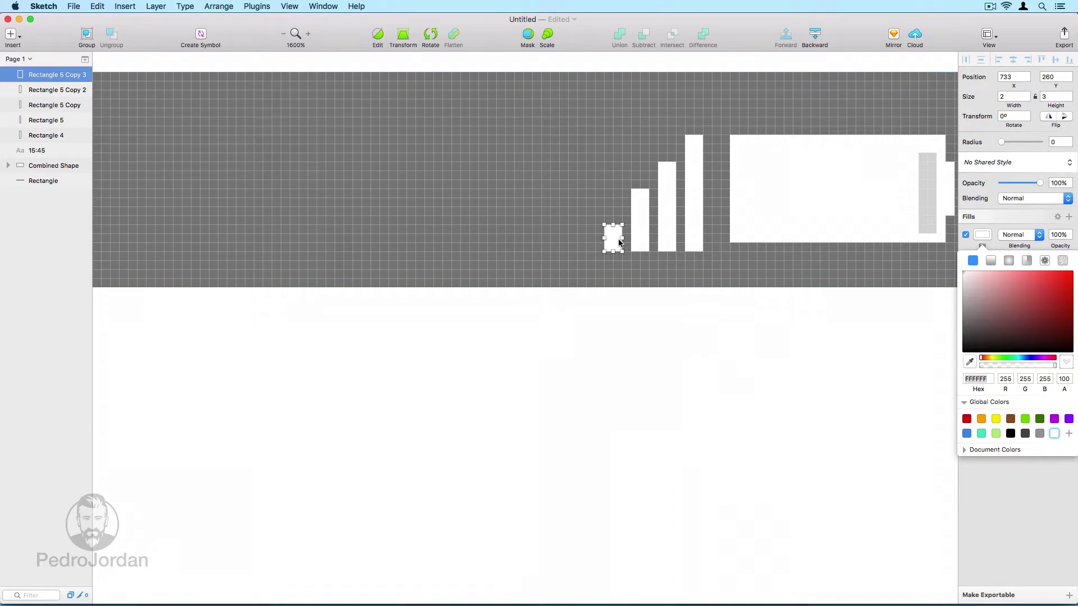
drag(613, 225, 614, 216)
click(632, 315)
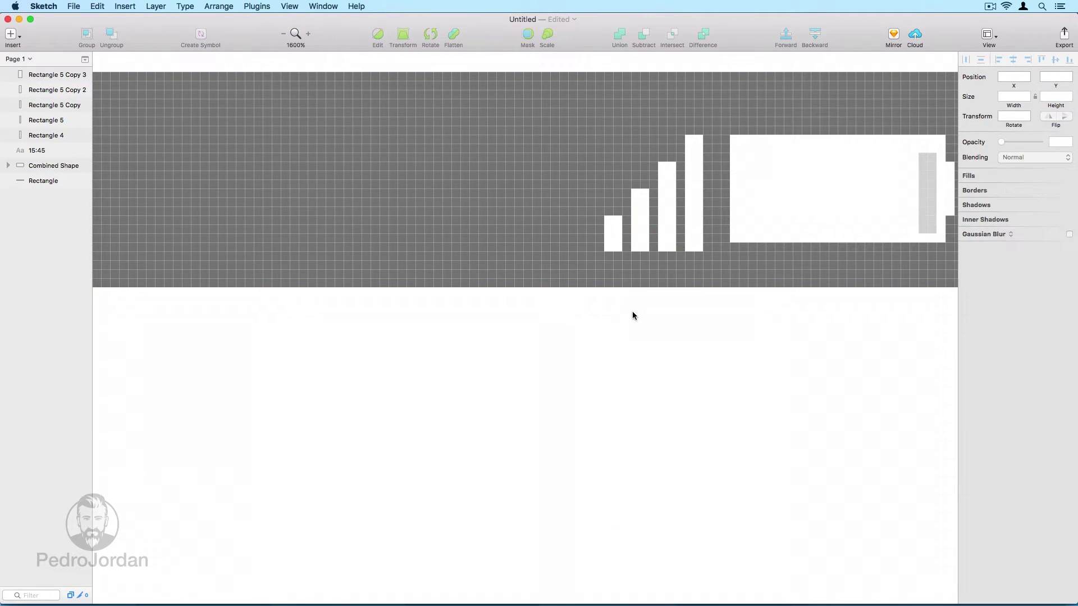
Move all four signal bars together so their bases align with the battery's bottom, and scale them to the battery's height.
click(687, 247)
shift+click(667, 241)
shift+click(645, 243)
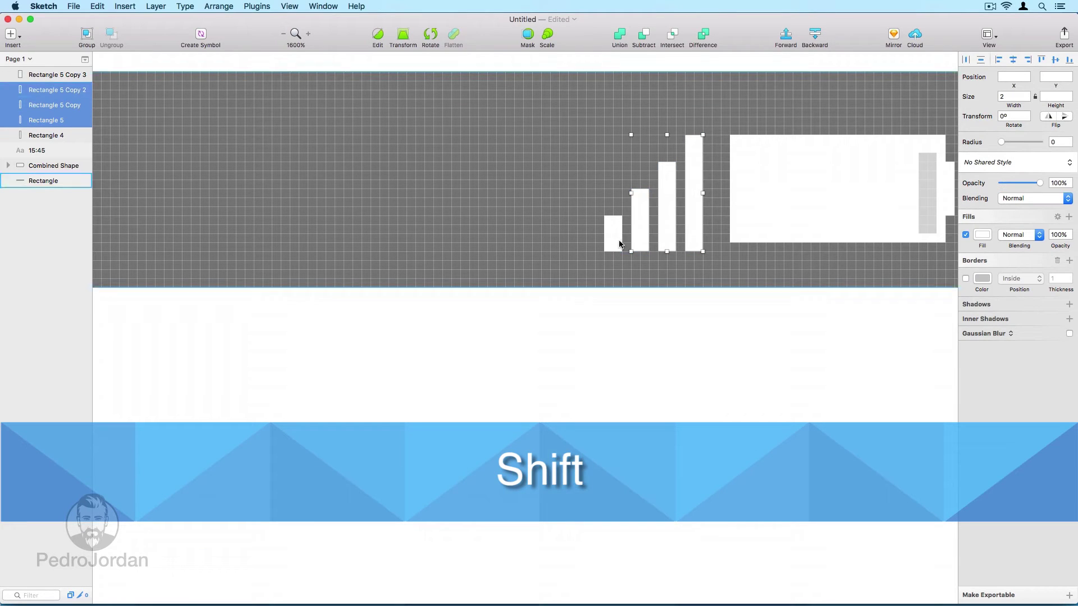
shift+click(616, 242)
drag(690, 241, 681, 231)
scroll(681, 231, right, 5)
drag(603, 350, 472, 363)
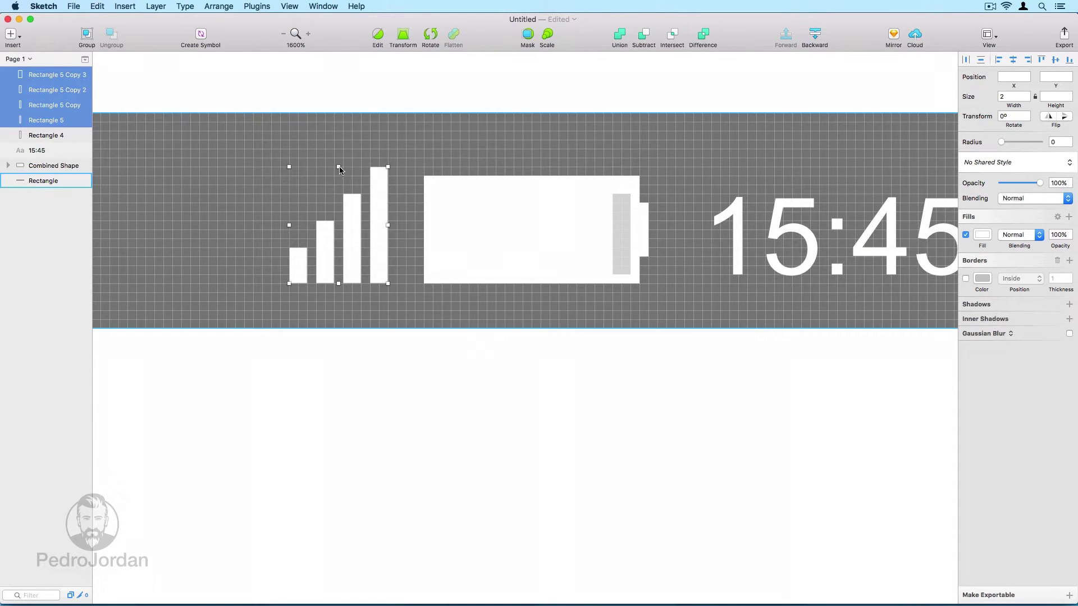
drag(339, 167, 339, 175)
click(332, 373)
Draw a 17 by 16 triangle left of the signal bars, with no border and a near-white FFFBFB fill.
key(super+minus)
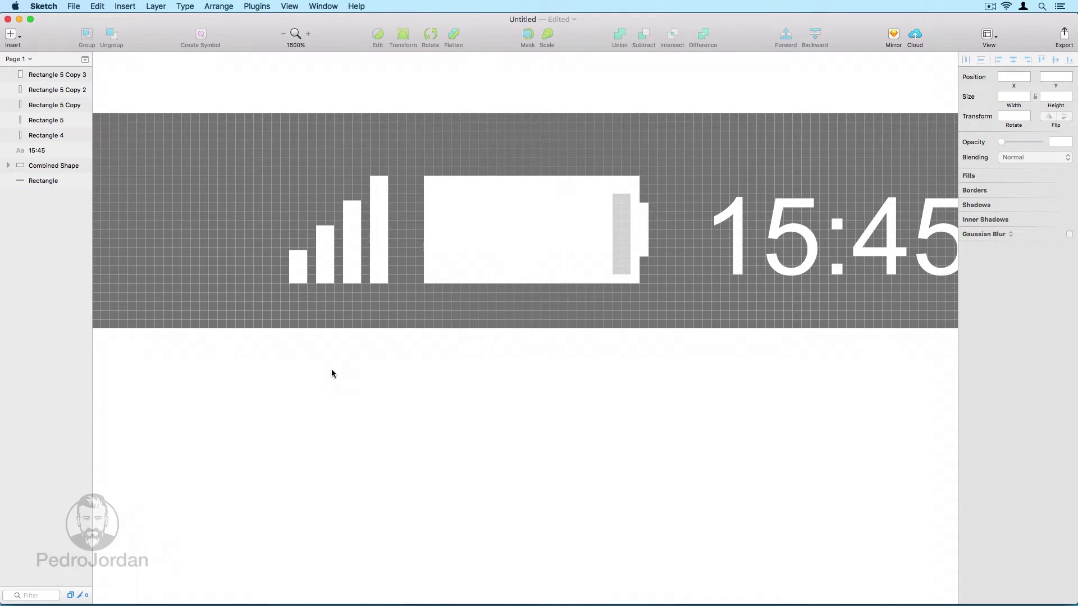
drag(341, 368, 481, 339)
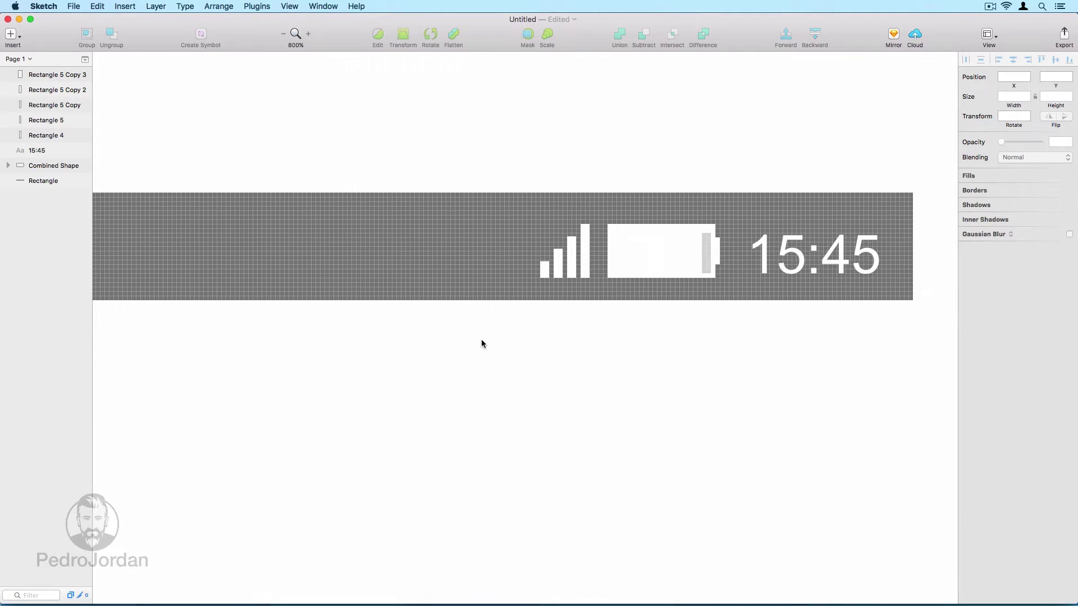
click(13, 37)
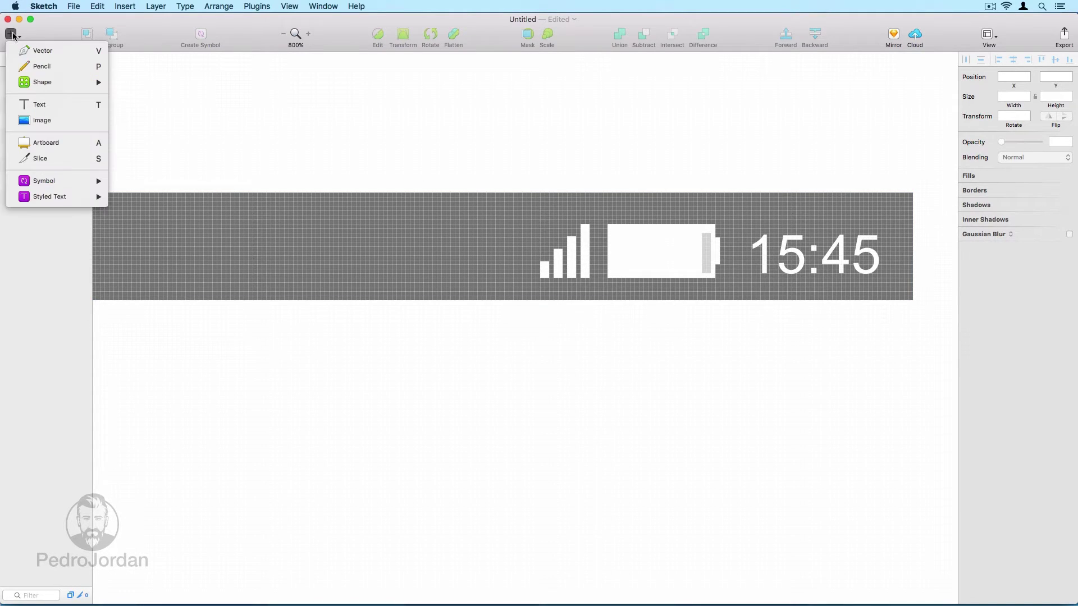
mouse_move(55, 76)
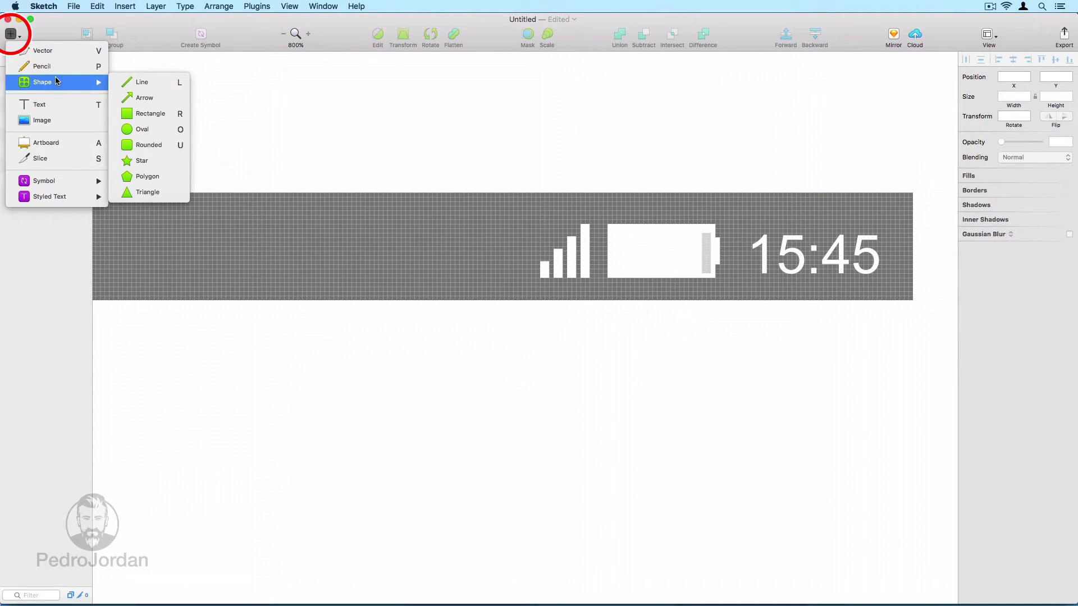
click(129, 198)
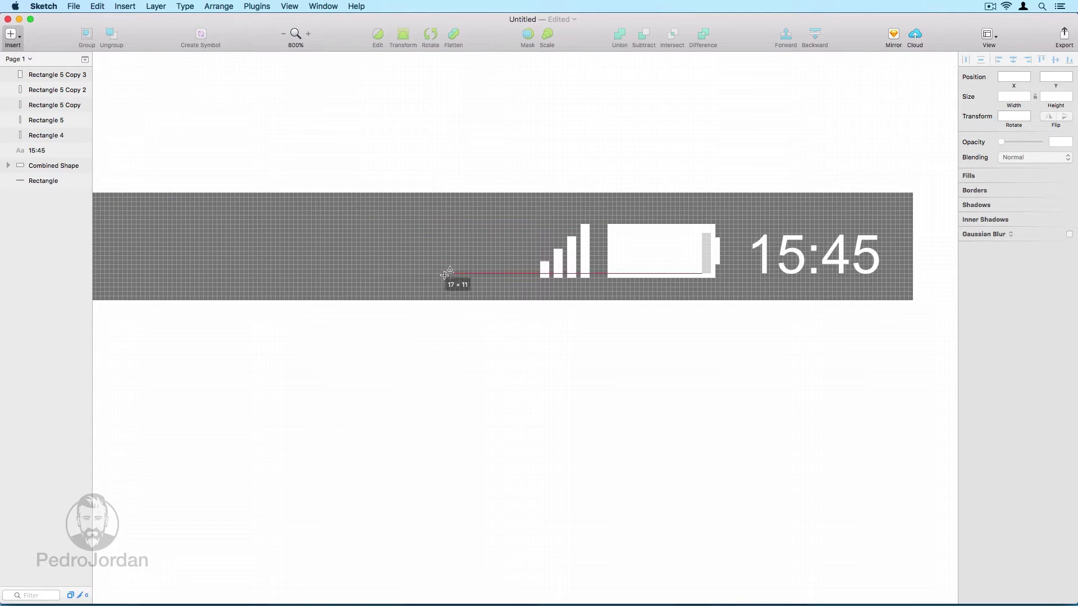
mouse_move(365, 224)
mouse_down()
mouse_move(441, 296)
mouse_move(413, 272)
mouse_up()
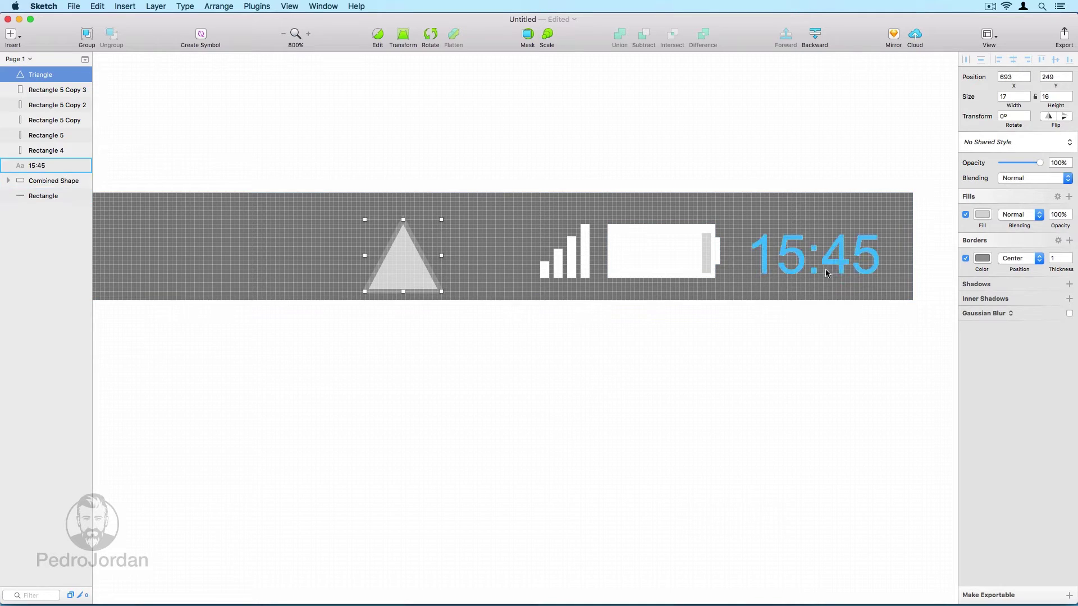
click(966, 258)
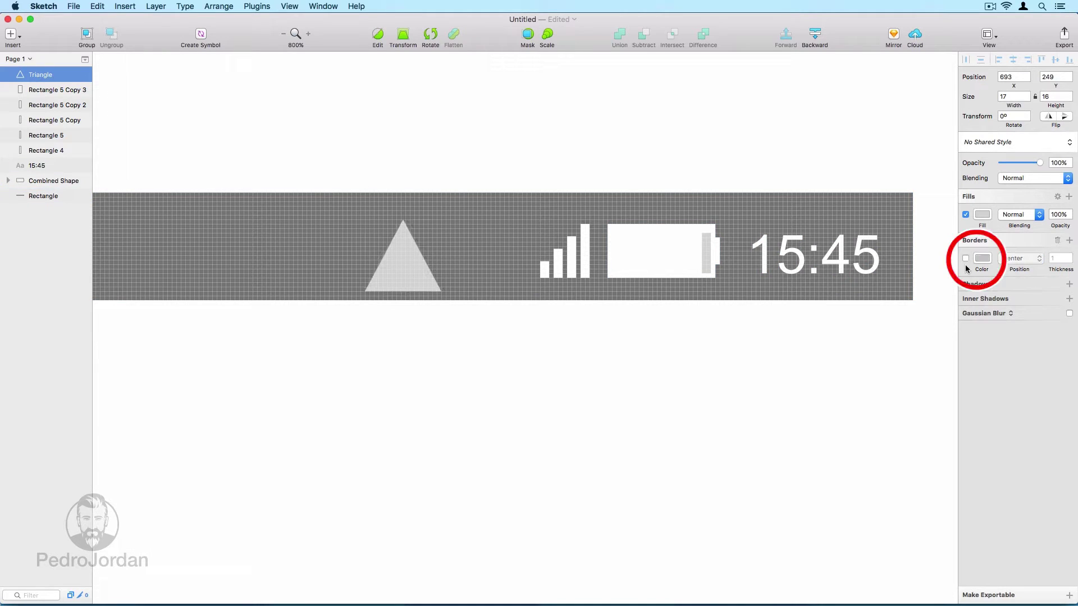
click(982, 223)
drag(966, 268, 965, 252)
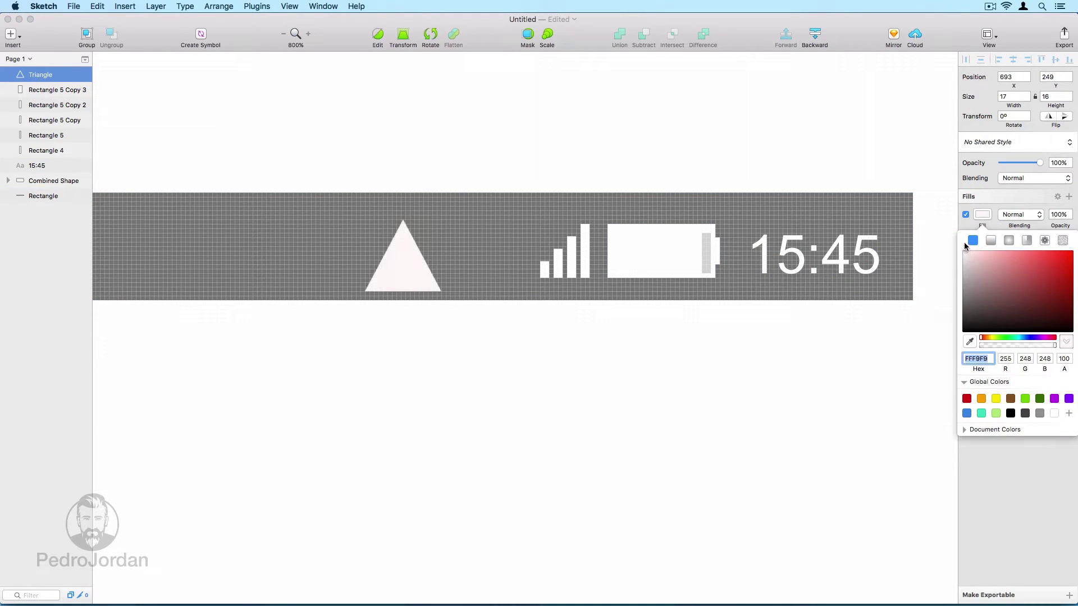
Flip the triangle vertically, place it beside the signal bars and resize it to about 19 by 14.
drag(401, 265, 430, 263)
click(1064, 117)
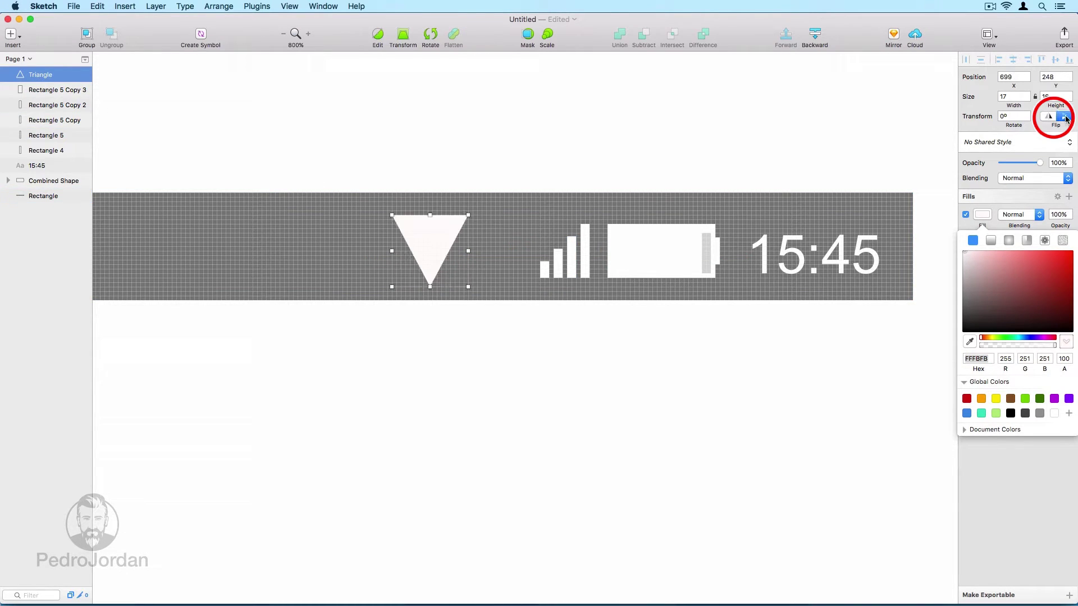
drag(448, 246, 504, 252)
drag(462, 216, 496, 300)
Add a mirrored point midway along the triangle's top edge and raise it to about Y 248 to form a Wi-Fi arc.
key(super+plus)
double_click(414, 250)
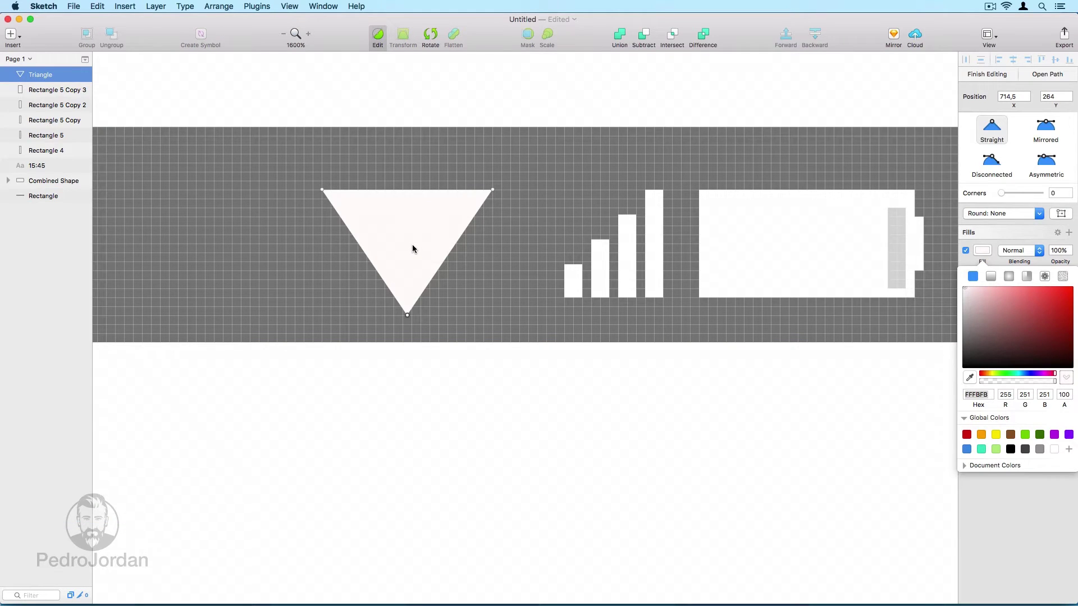
click(406, 190)
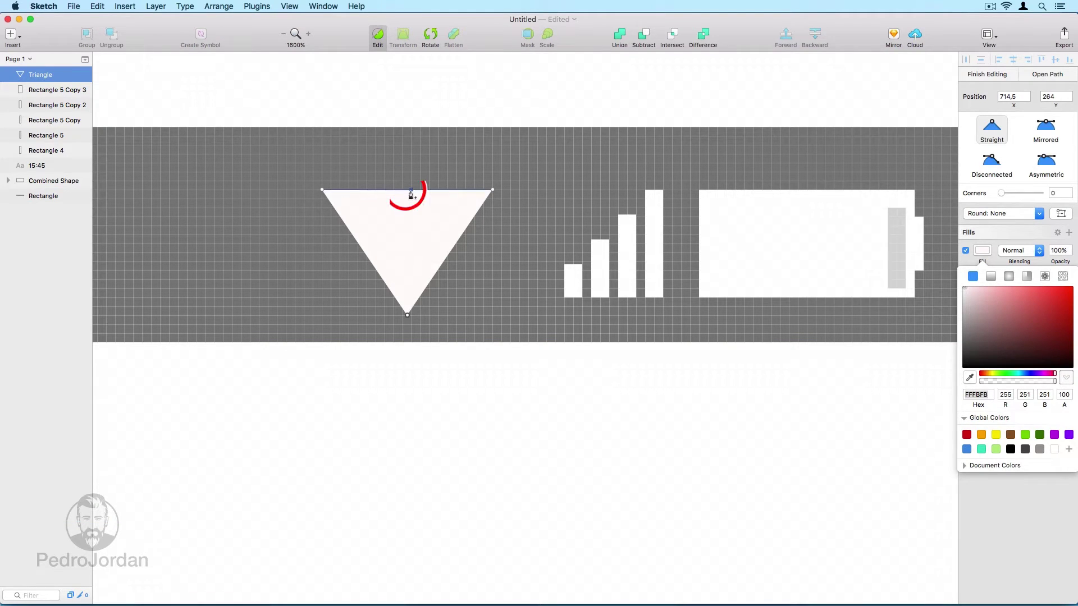
click(1045, 128)
click(404, 189)
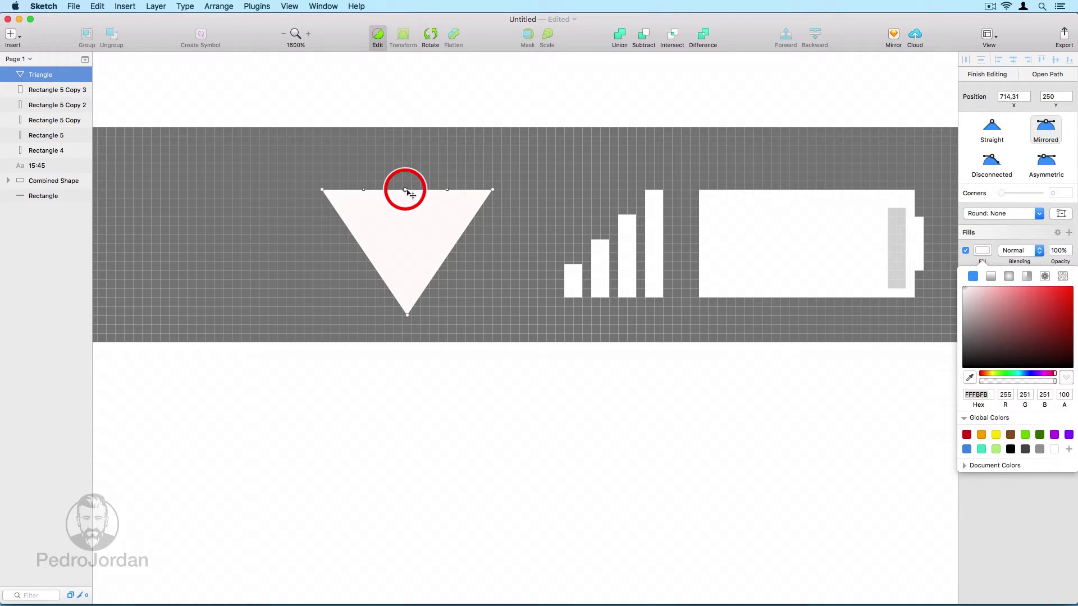
drag(406, 189, 408, 173)
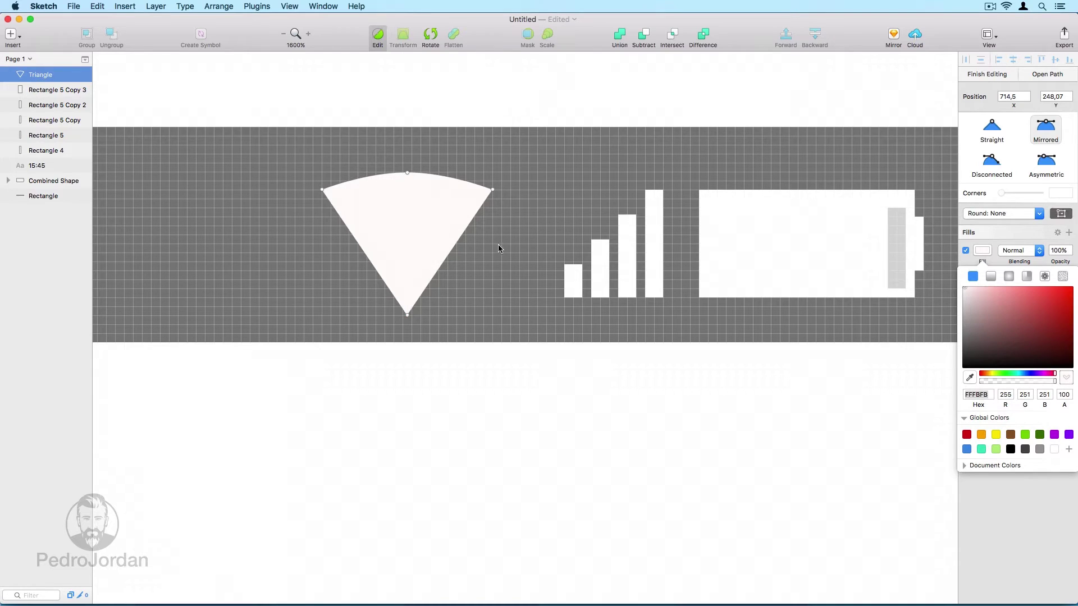
key(Escape)
click(422, 370)
Create a symbol named bar_up from all the status bar layers, sending it to the Symbols page.
key(super+minus)
key(super+minus)
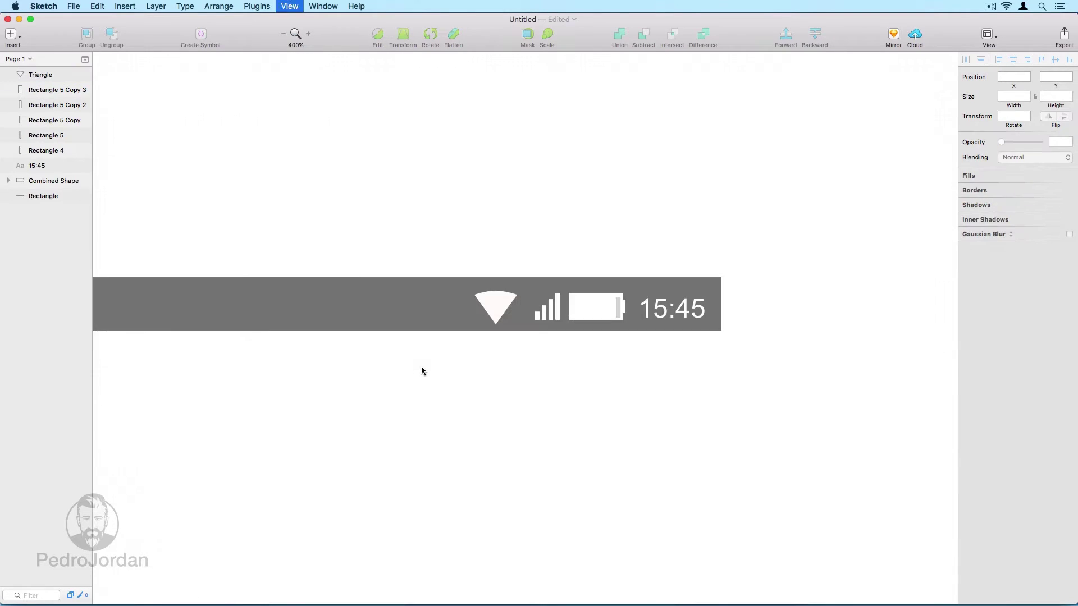
drag(446, 355, 597, 276)
key(super+minus)
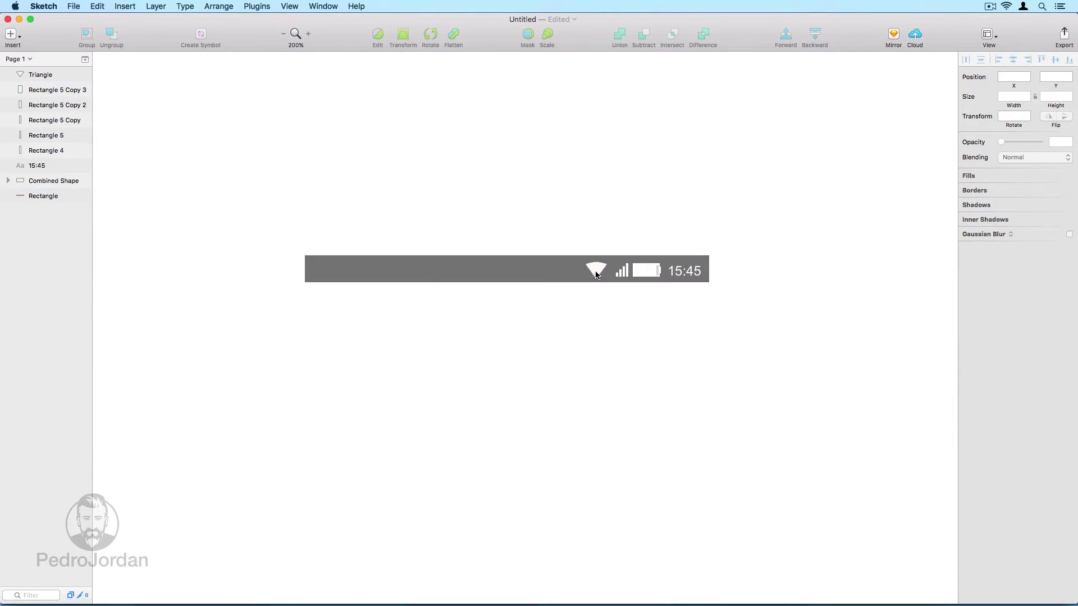
drag(276, 232, 724, 300)
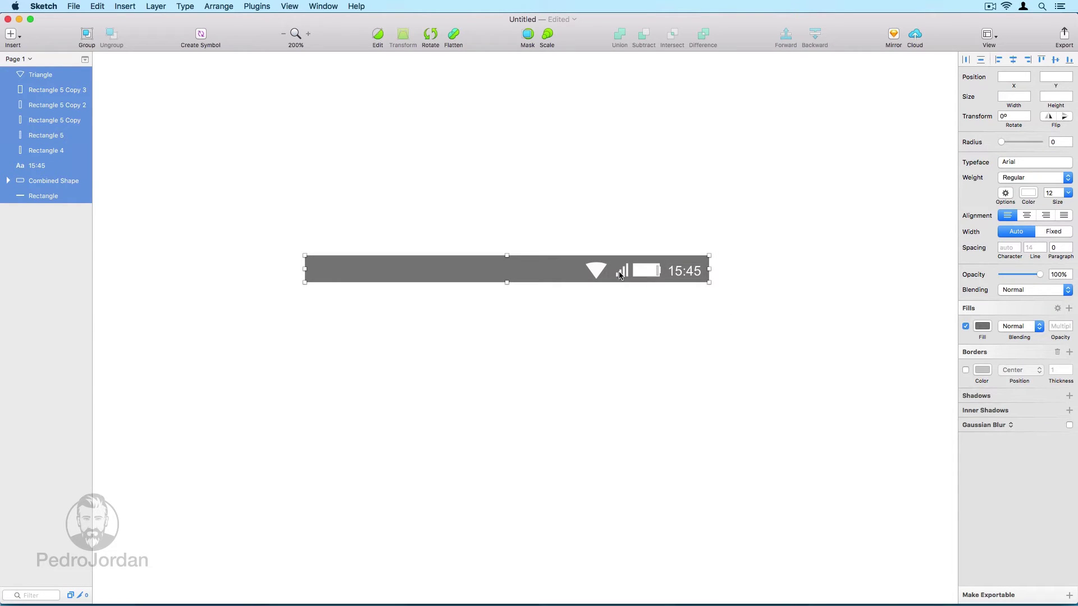
click(201, 36)
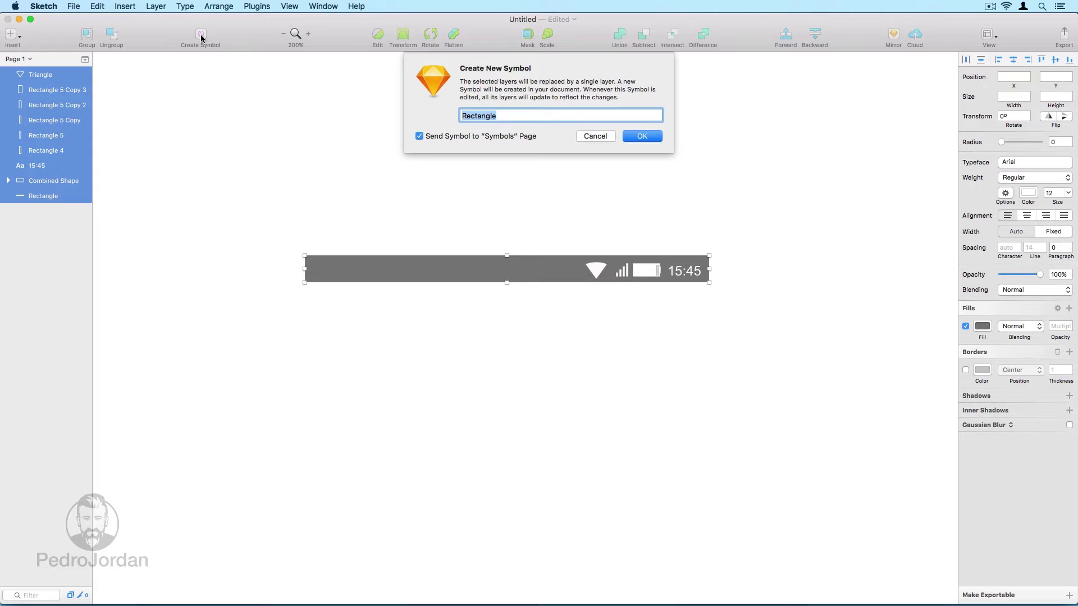
text(bar_up)
click(639, 137)
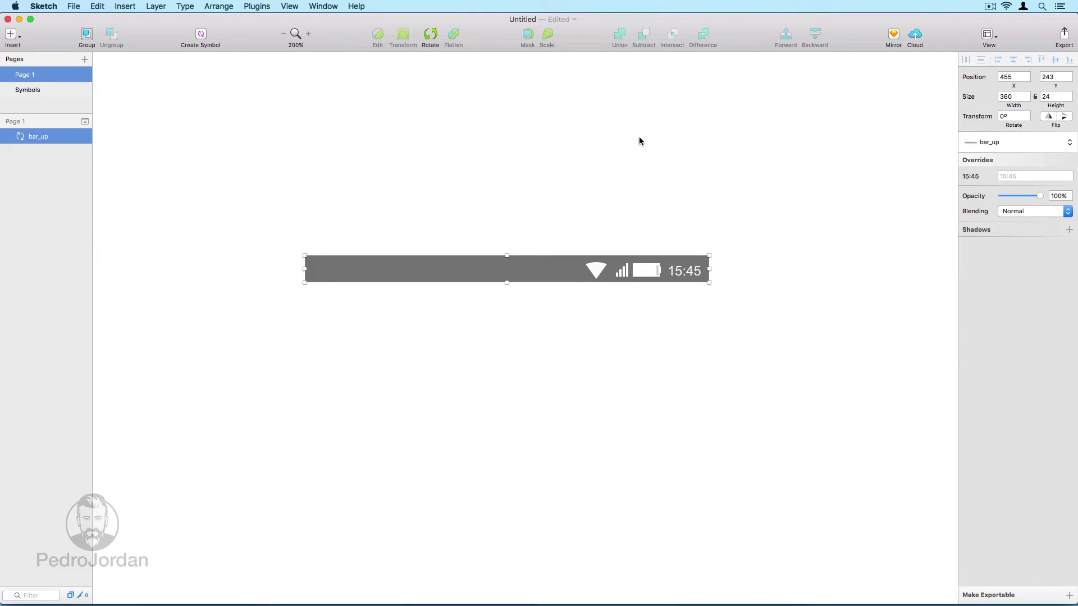
click(639, 141)
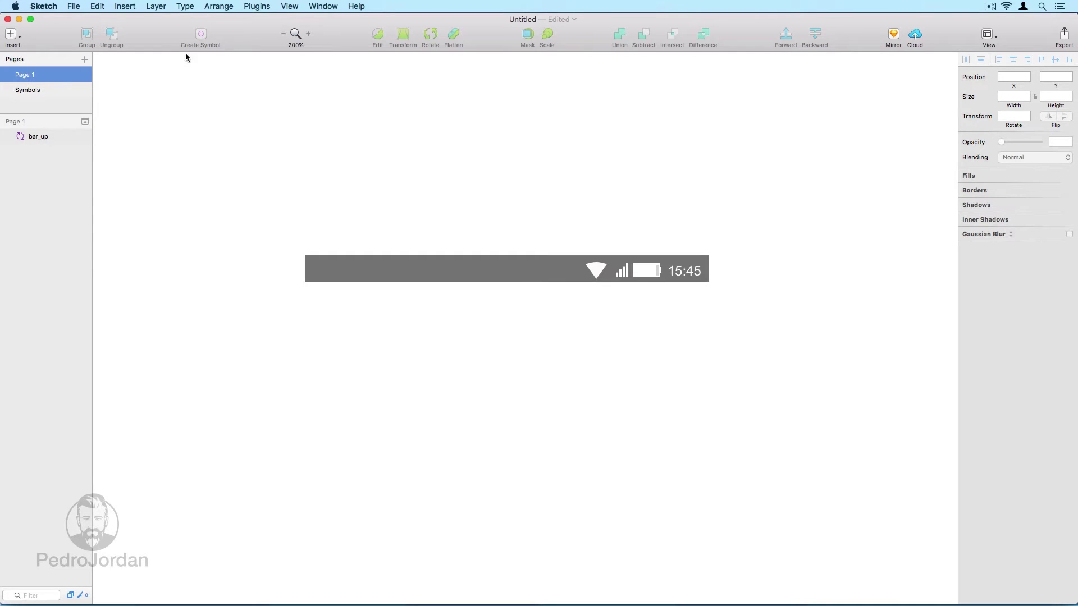
Save the document in the Sketch folder under the name _Interface_.
click(74, 7)
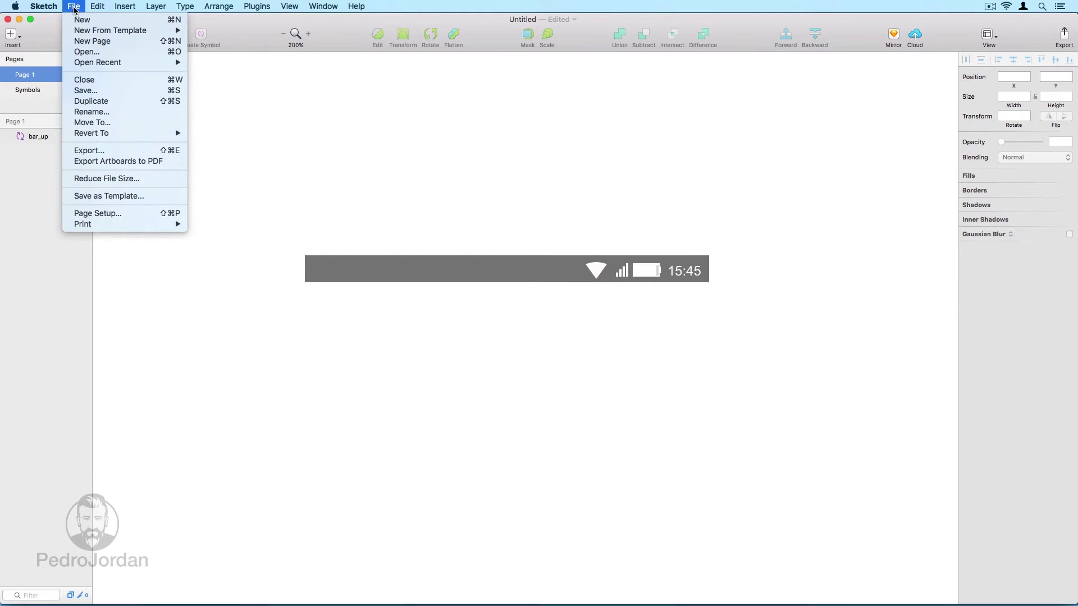
click(96, 90)
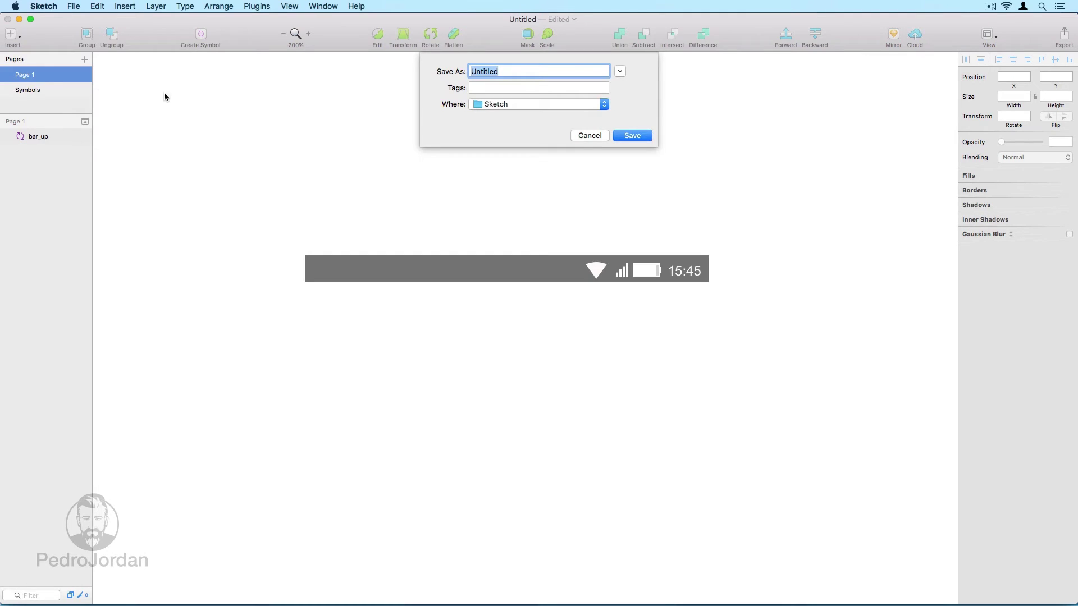
text(Interfa)
text(ce_)
text(_)
key(Return)
Draw a rectangle below the status bar and set its size to 64 by 64.
key(r)
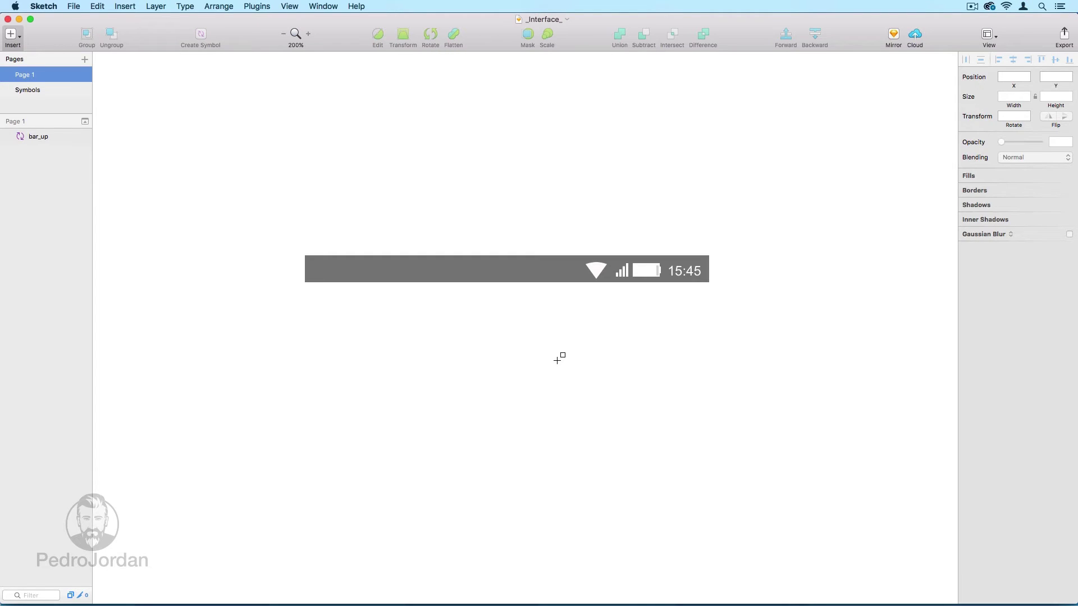
drag(556, 339, 630, 409)
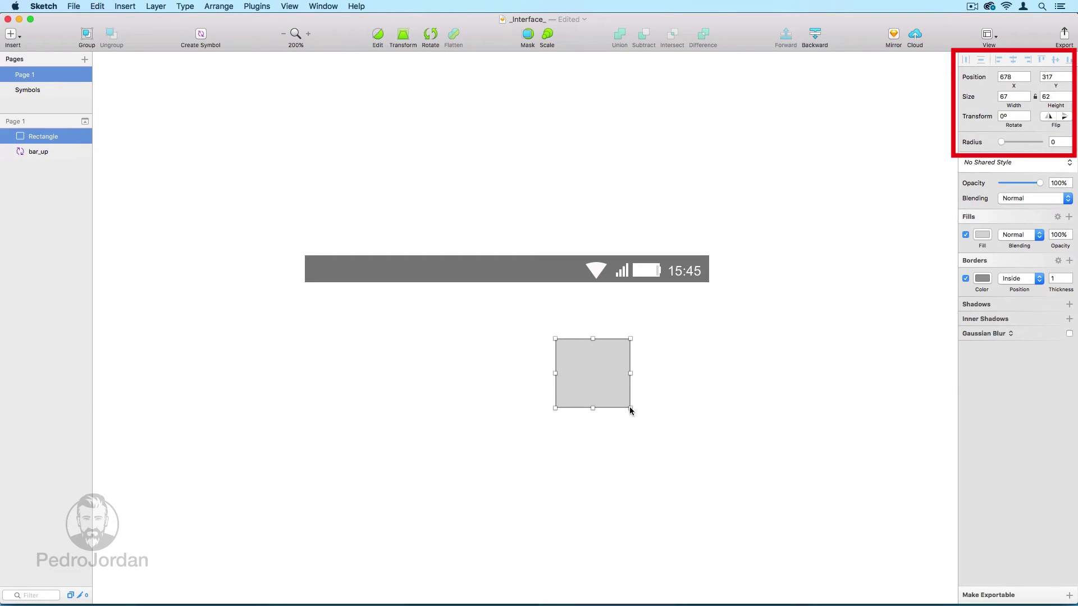
double_click(1004, 98)
text(6)
key(Tab)
text(64)
key(Tab)
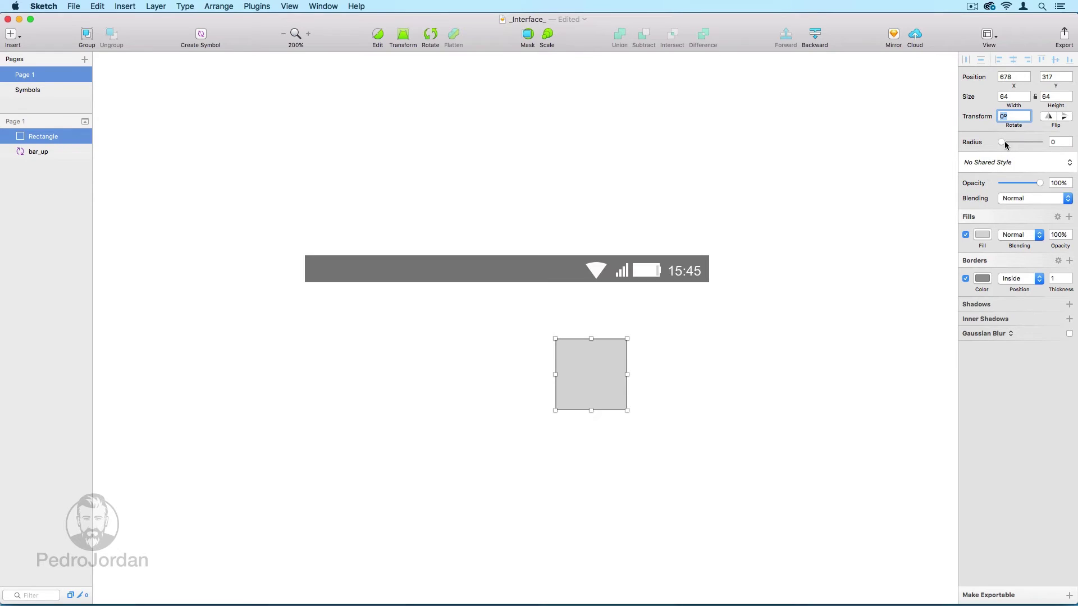
Round the square's corners to a radius of 4 and move it to about X 673, Y 312.
drag(1004, 142, 1013, 144)
click(886, 240)
click(614, 373)
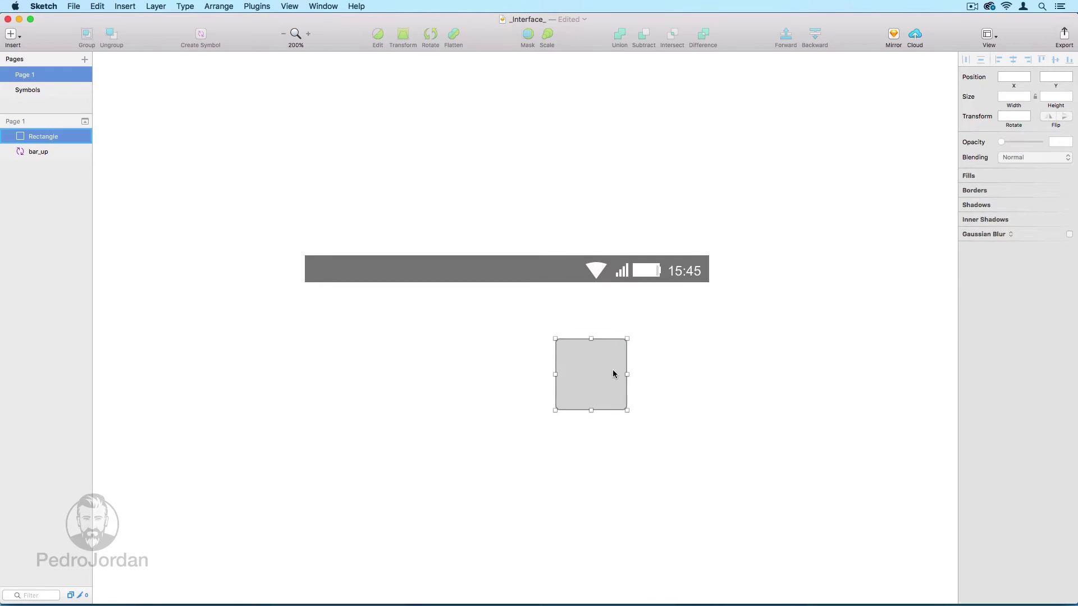
drag(614, 373, 607, 366)
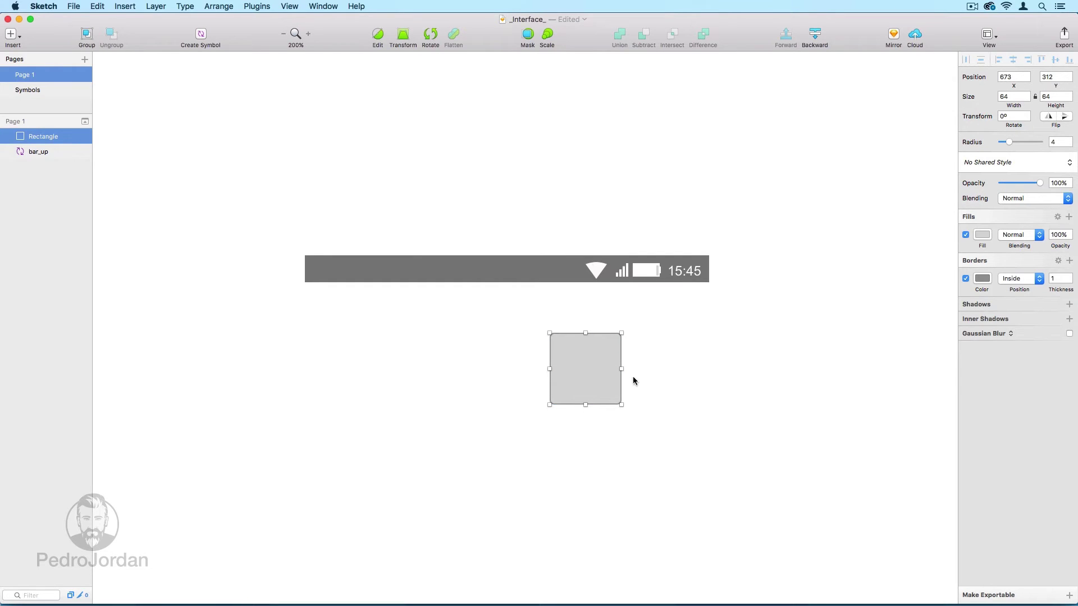
Change the square's fill to a very light pinkish grey.
click(982, 235)
drag(962, 283, 963, 272)
click(398, 248)
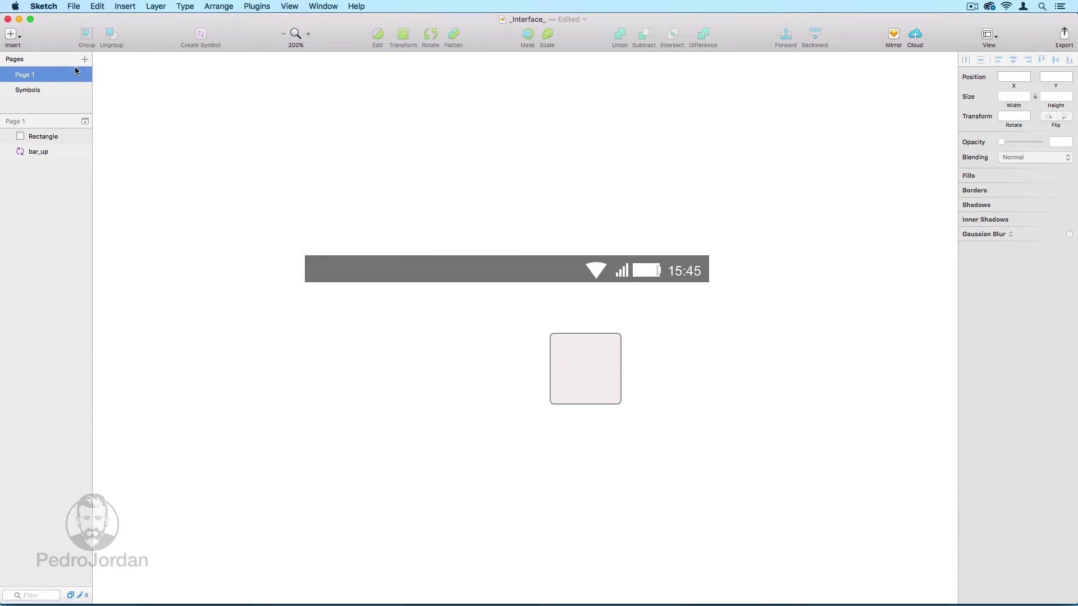
Draw a triangle beside the square and add a smaller copy of about 33 by 29 overlapping its lower left side.
click(9, 46)
mouse_move(51, 83)
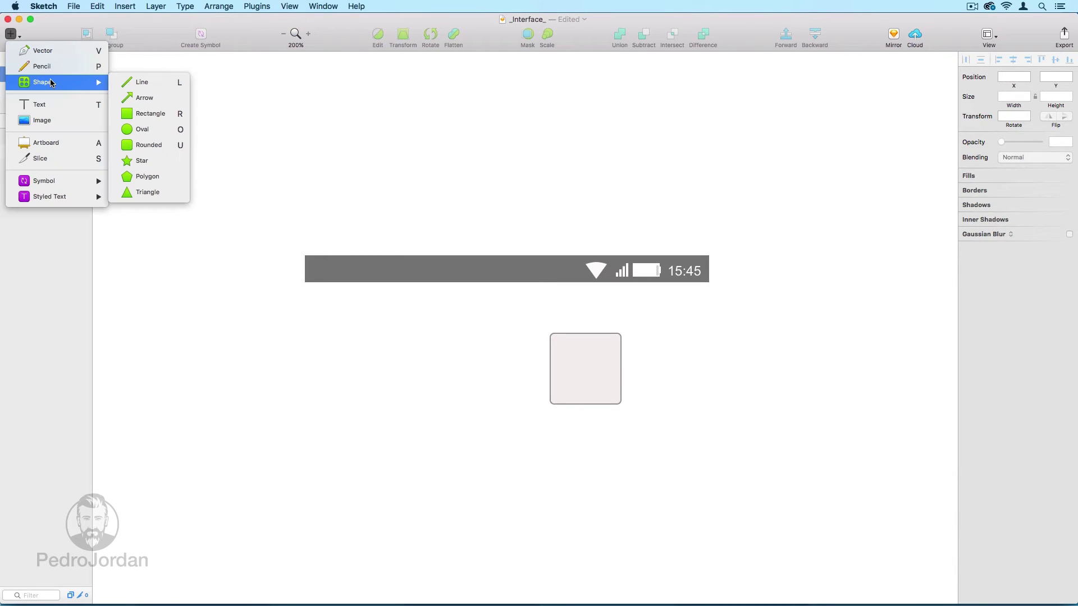
click(146, 192)
drag(423, 363, 432, 402)
drag(396, 362, 413, 378)
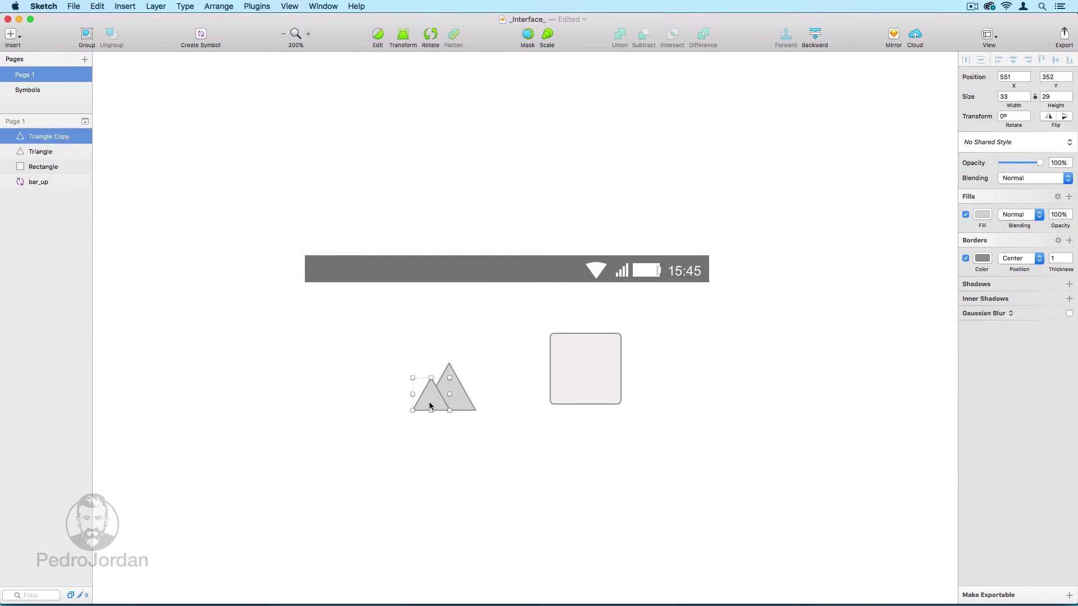
Unite the two triangles into one mountain shape and fit it inside the square at about 43 by 32.
click(390, 382)
shift+click(454, 389)
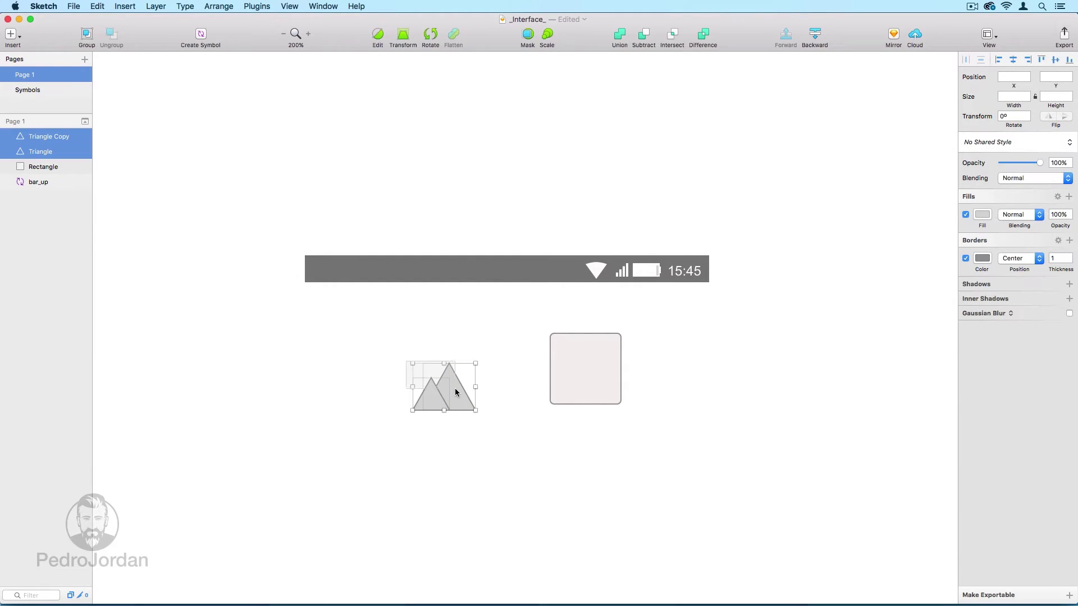
click(623, 41)
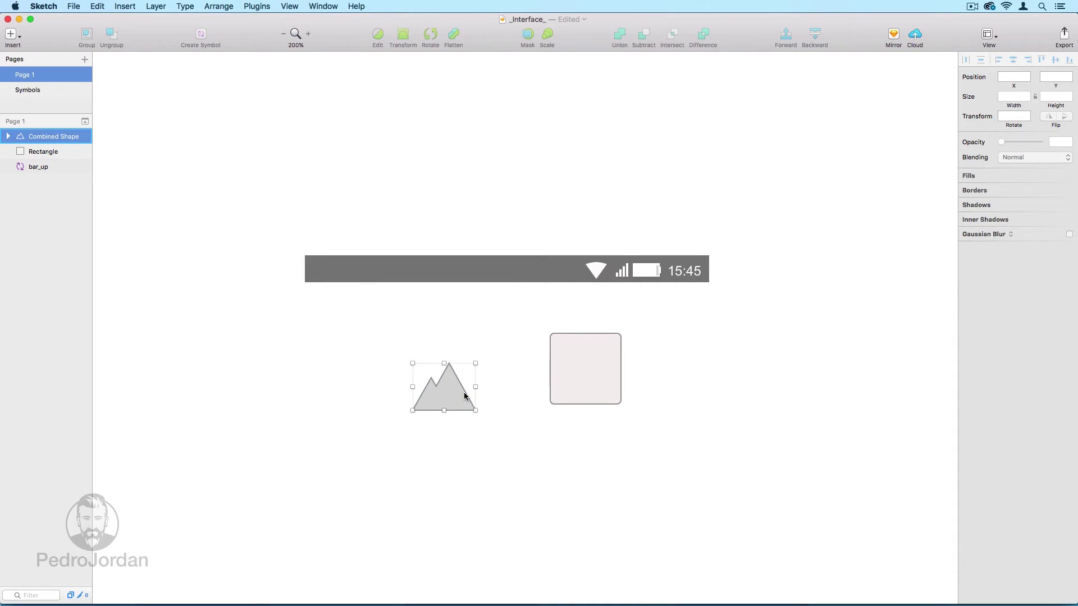
drag(464, 392, 601, 382)
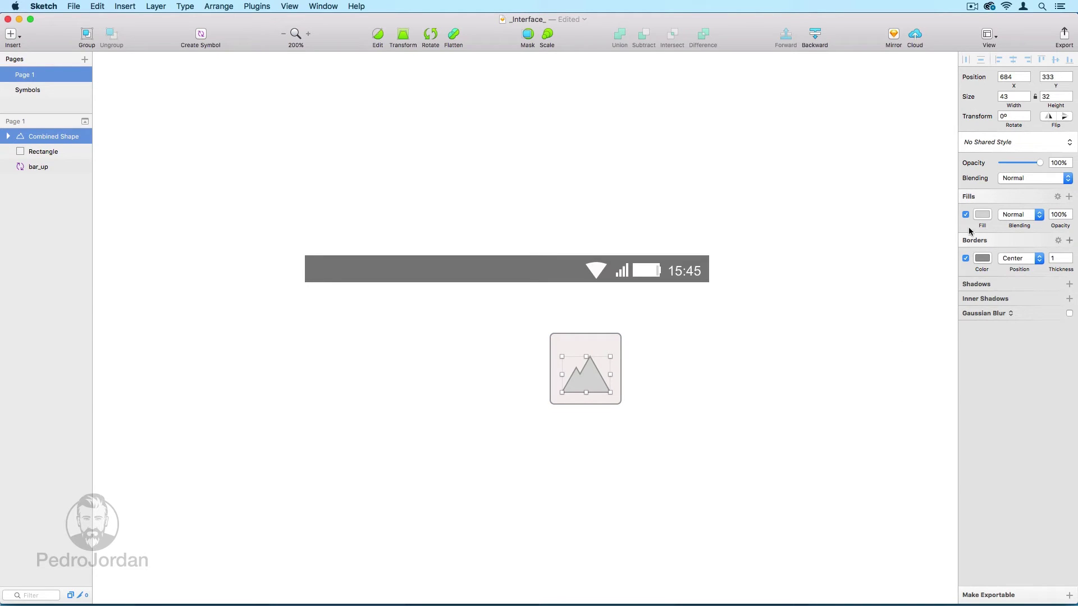
Give the mountain shape a near-white FFF9F9 fill and a lighter grey border.
click(983, 214)
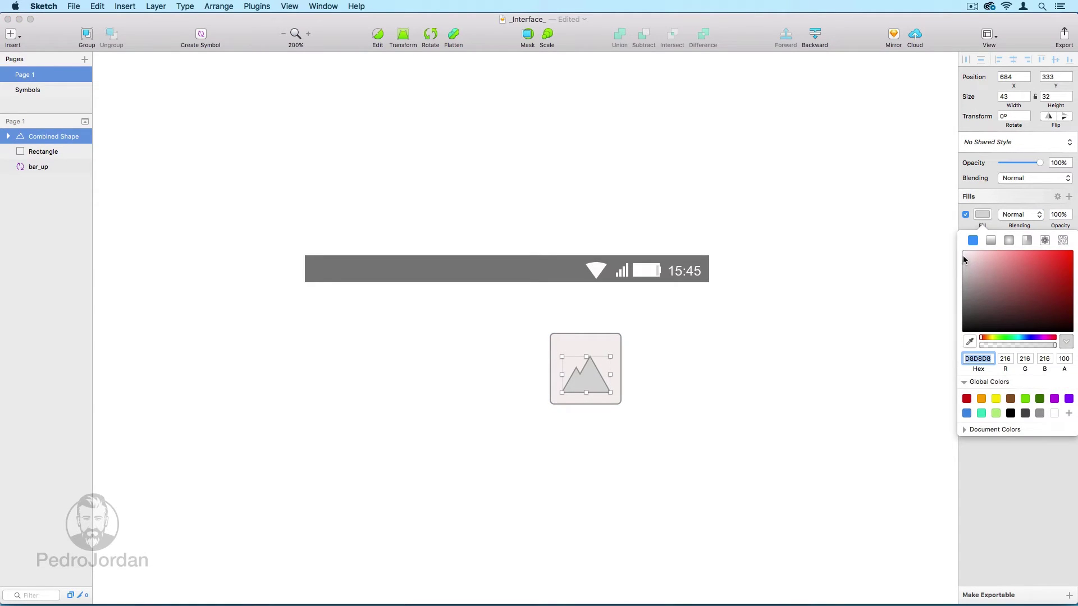
drag(963, 259, 965, 248)
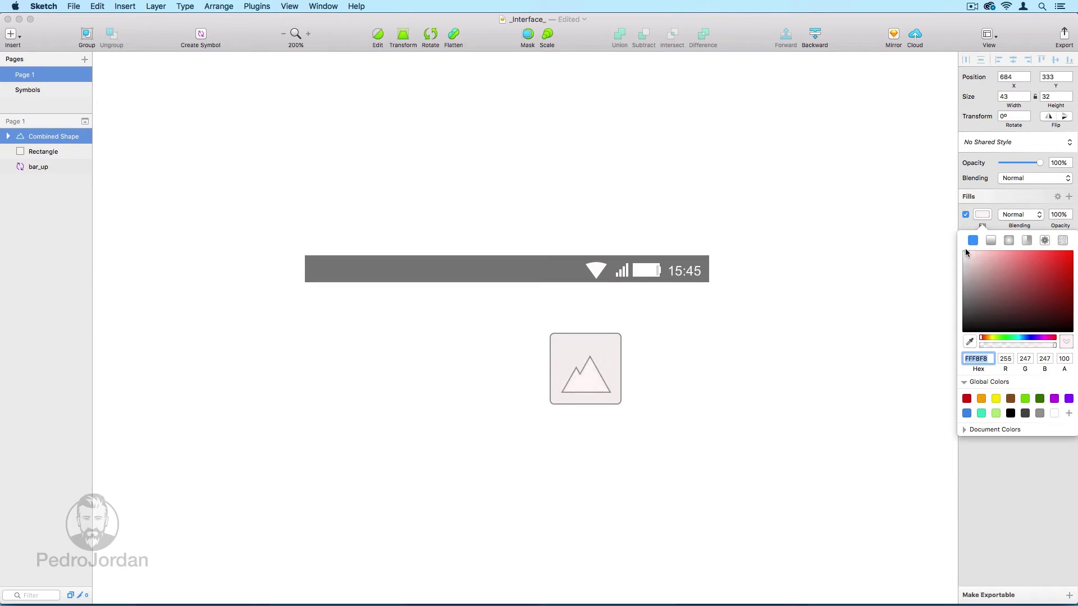
click(594, 388)
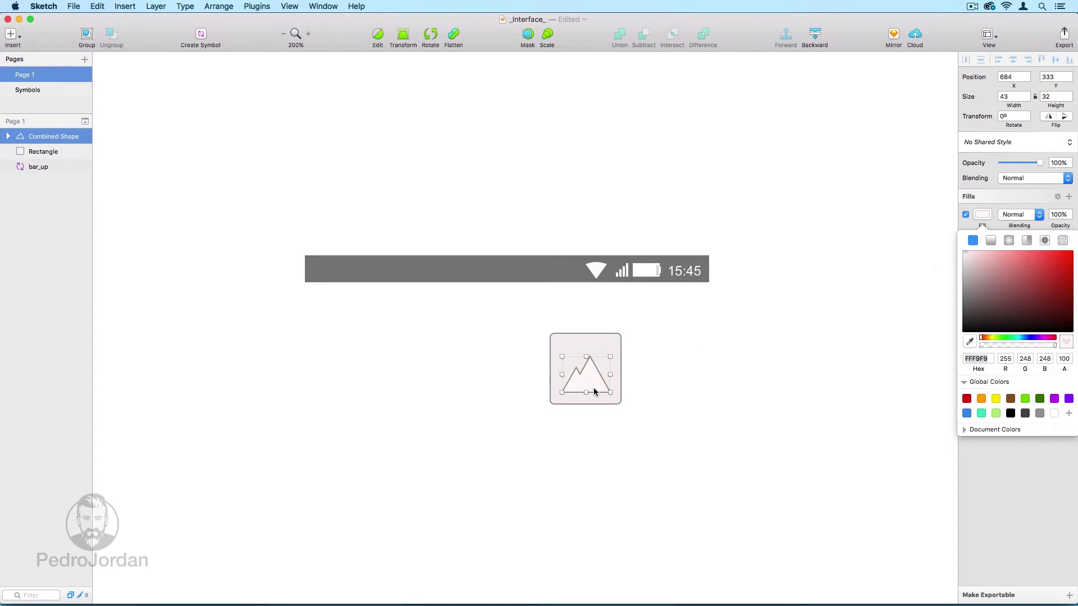
click(982, 215)
click(982, 258)
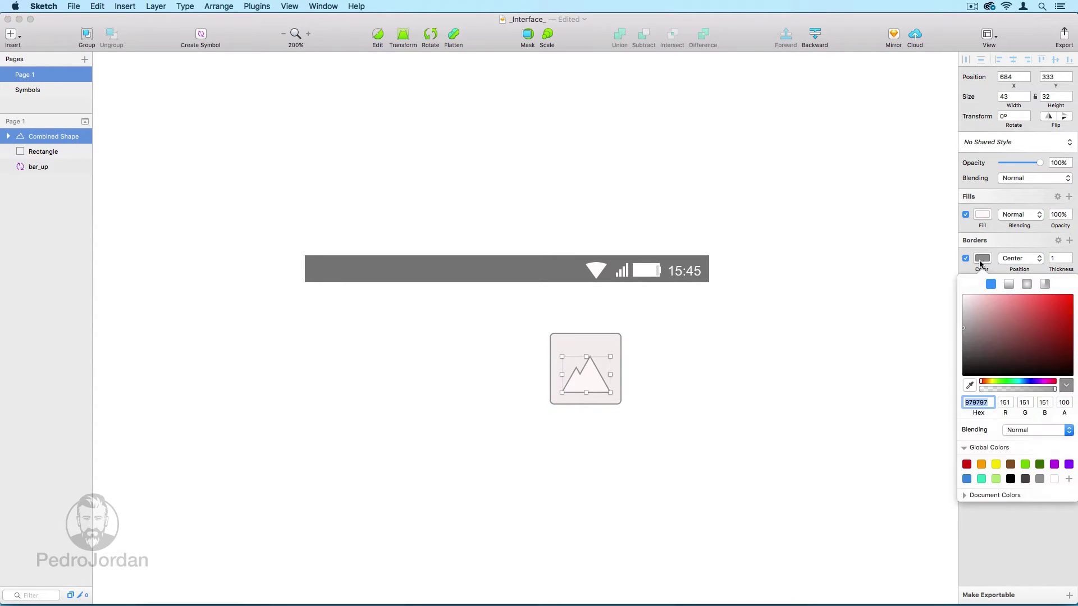
drag(965, 321, 963, 307)
click(881, 332)
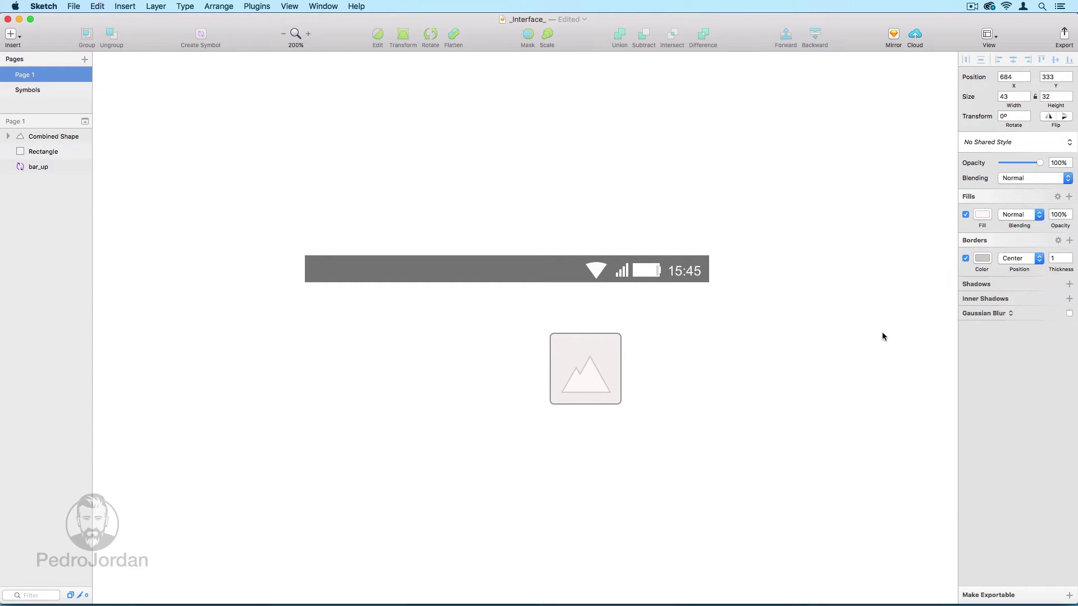
Draw a 13 by 13 circle above the mountain's smaller peak and fill it with white FFFFFF.
click(9, 34)
mouse_move(35, 82)
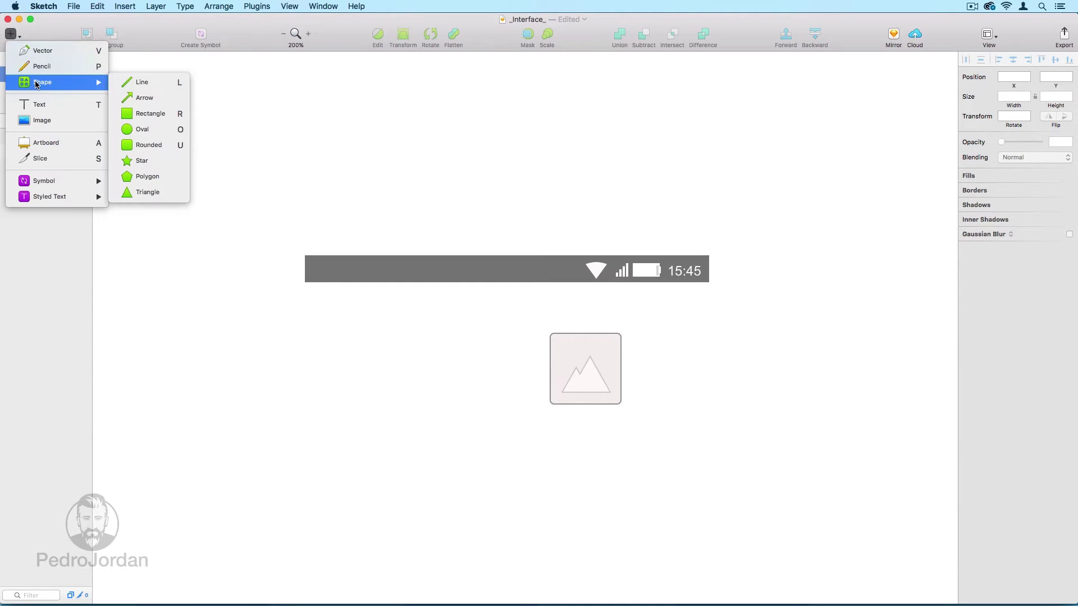
click(183, 132)
drag(566, 348, 580, 362)
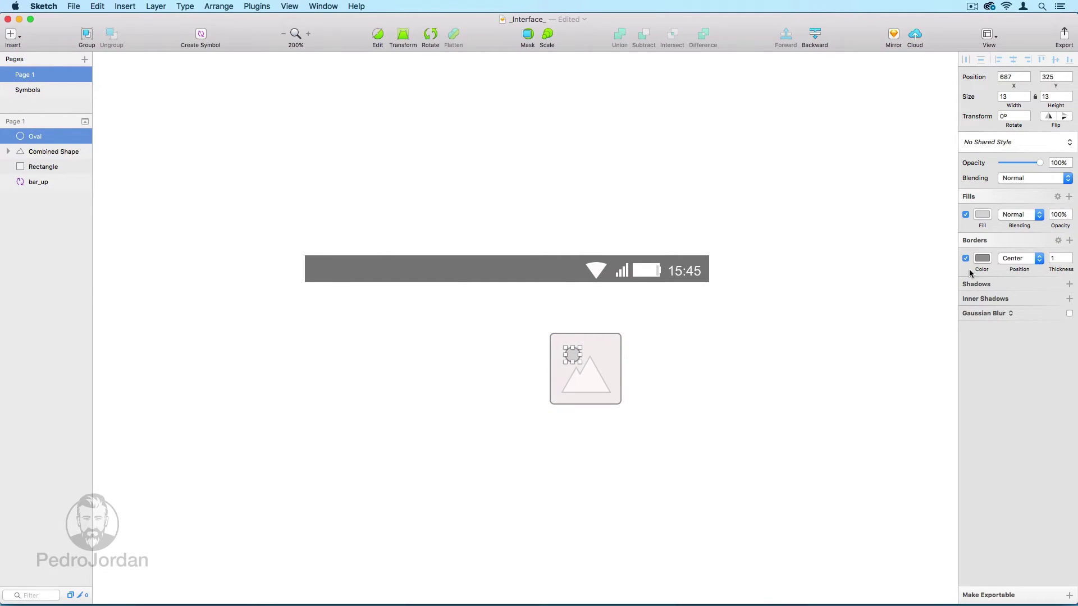
click(982, 215)
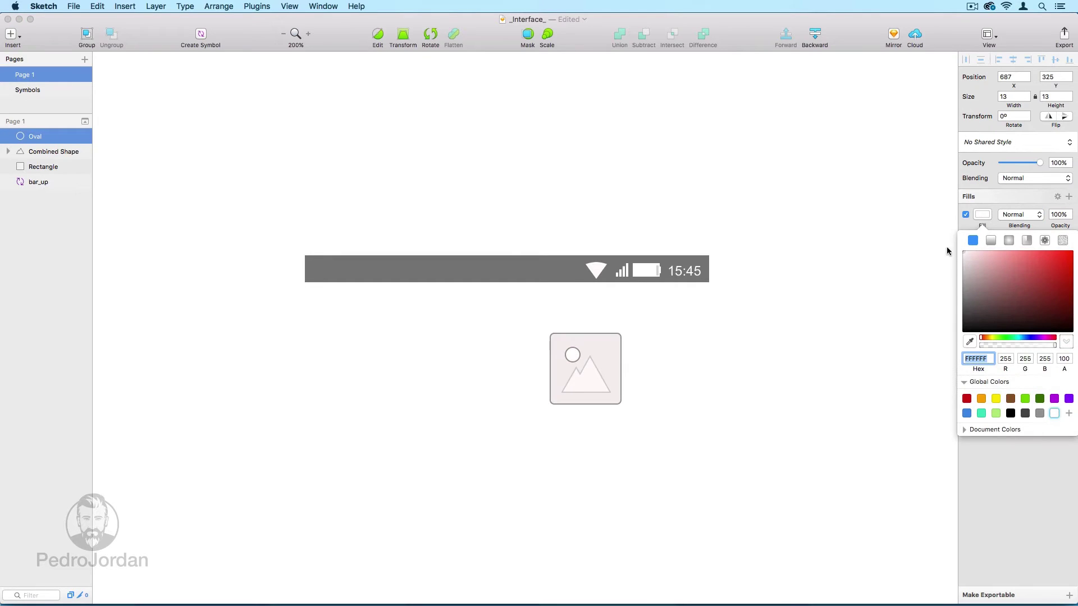
click(656, 354)
Shrink the circle to about 10 by 10, keeping its lower right corner in place.
click(573, 355)
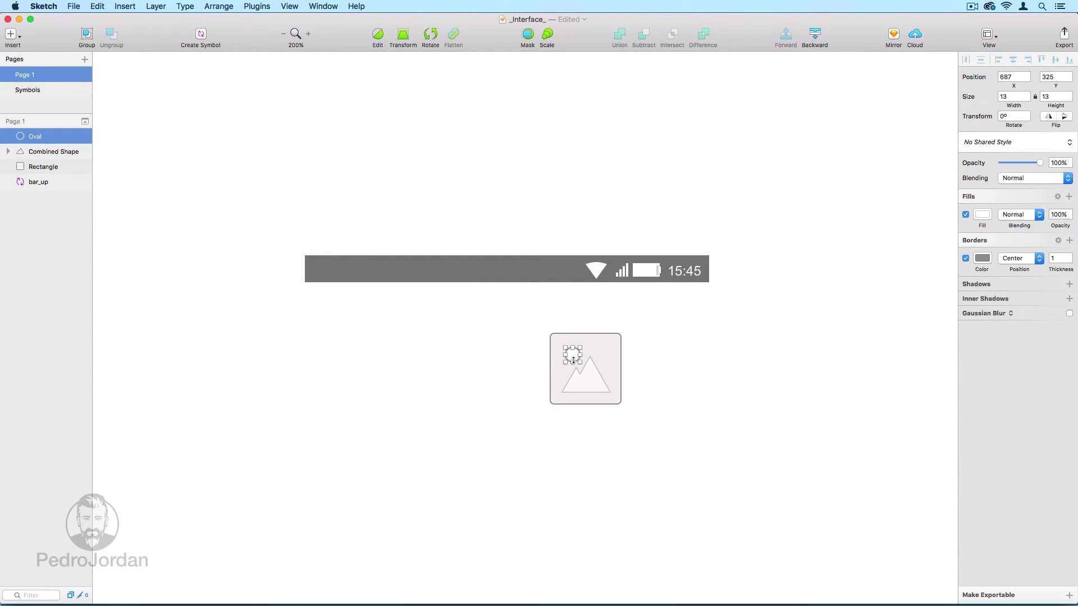
key(super+plus)
key(super+plus)
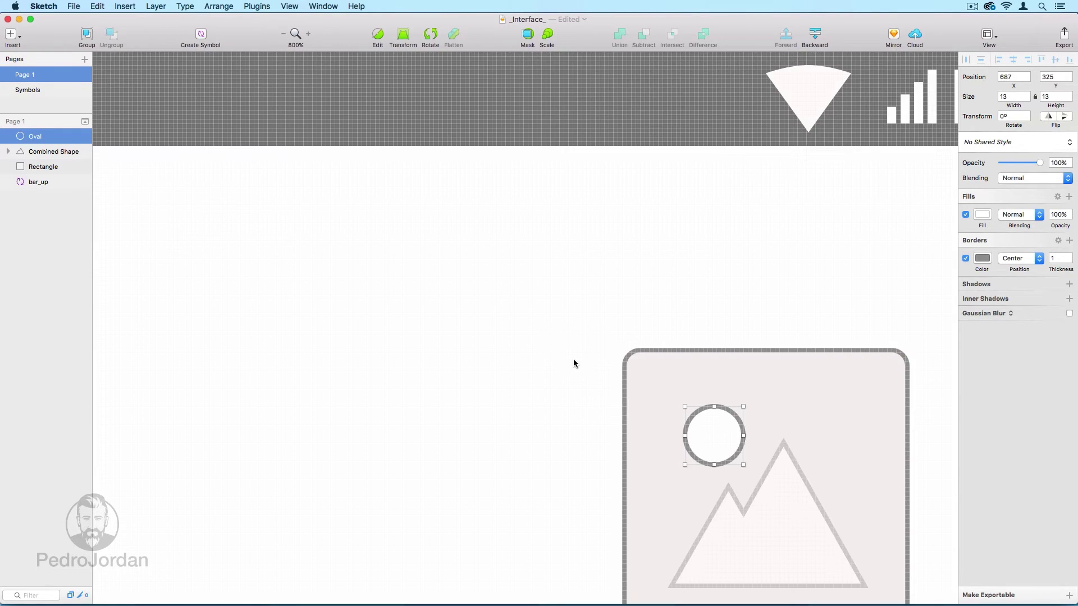
drag(572, 361, 338, 264)
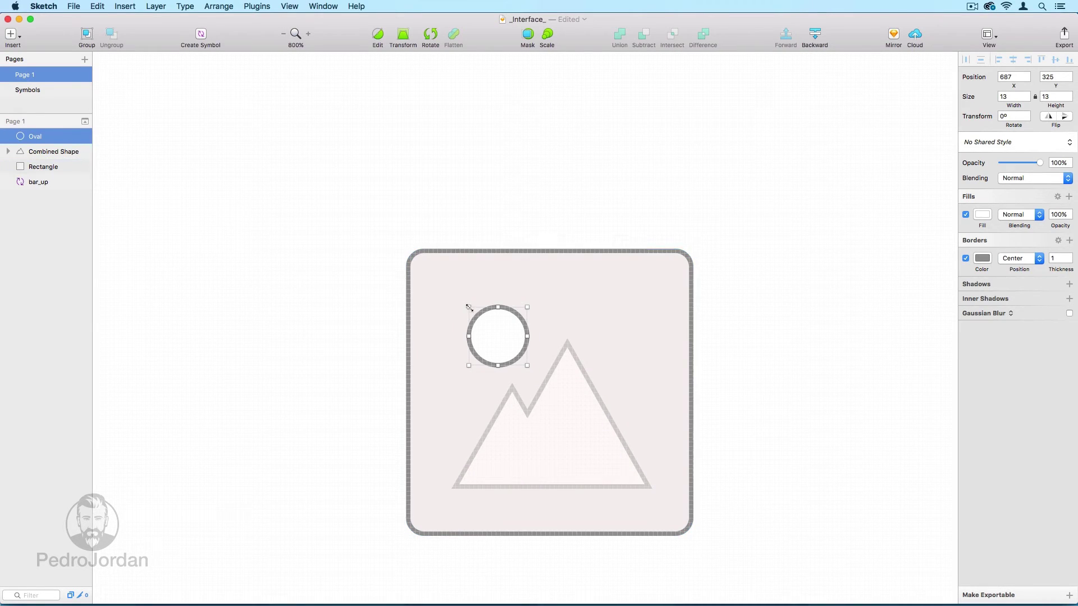
drag(470, 307, 480, 316)
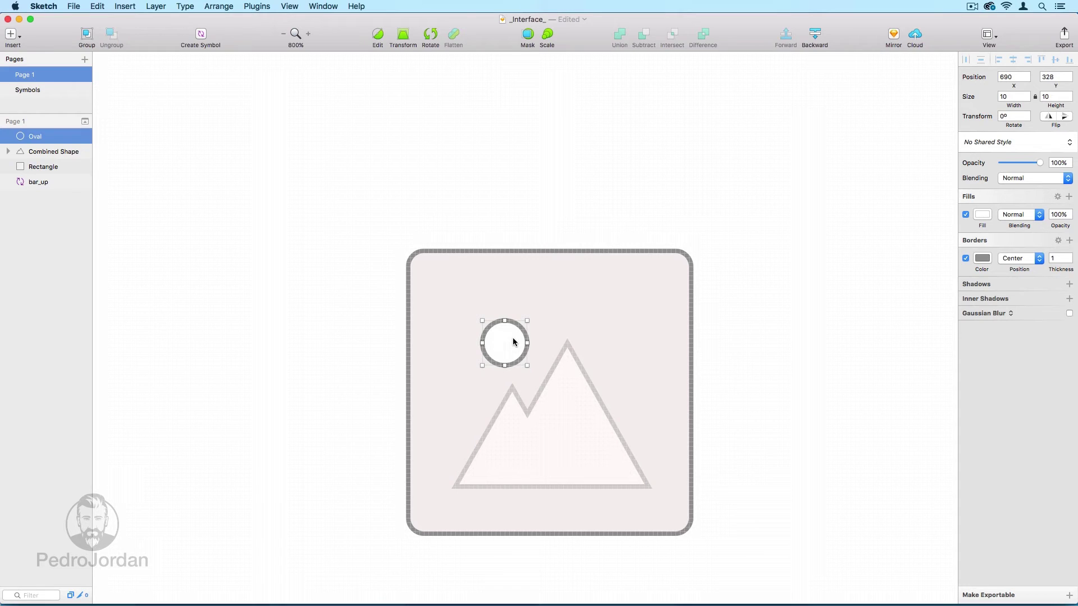
Create a new shared style from the mountain shape, keeping the suggested name.
click(553, 421)
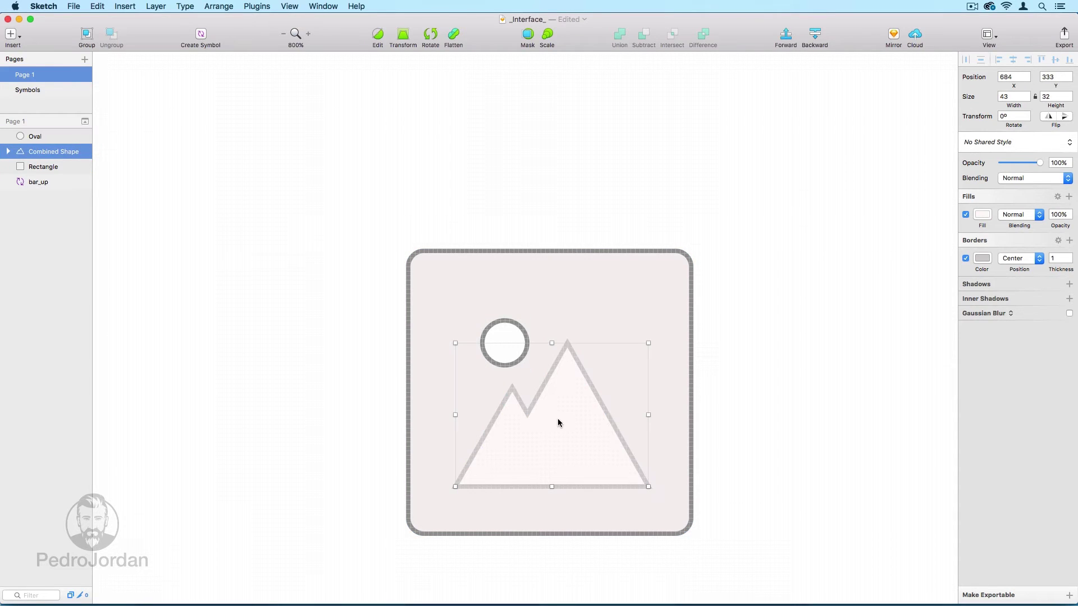
click(1070, 143)
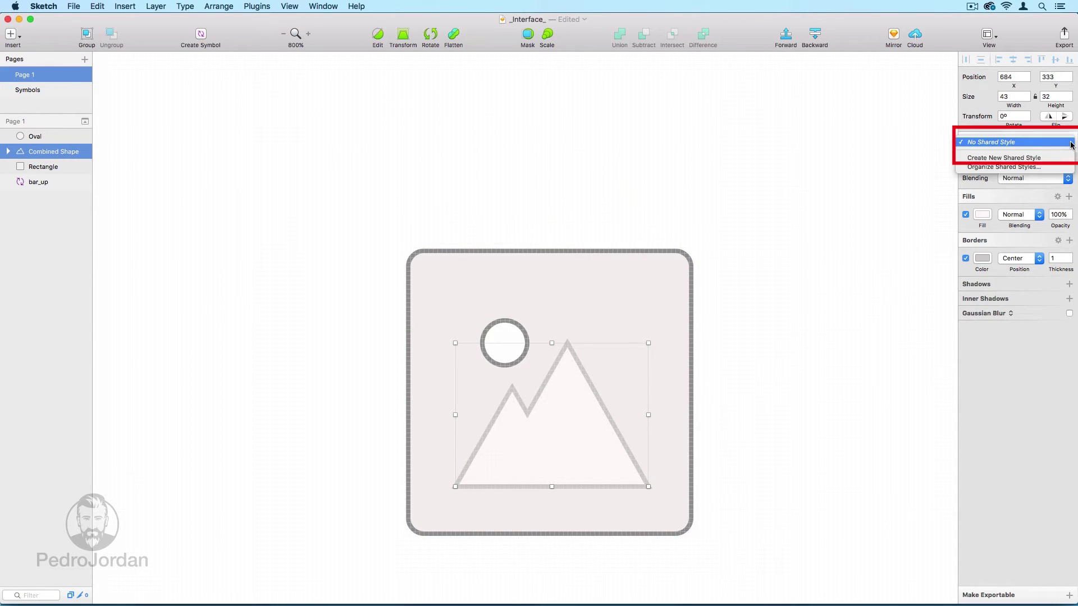
click(1029, 159)
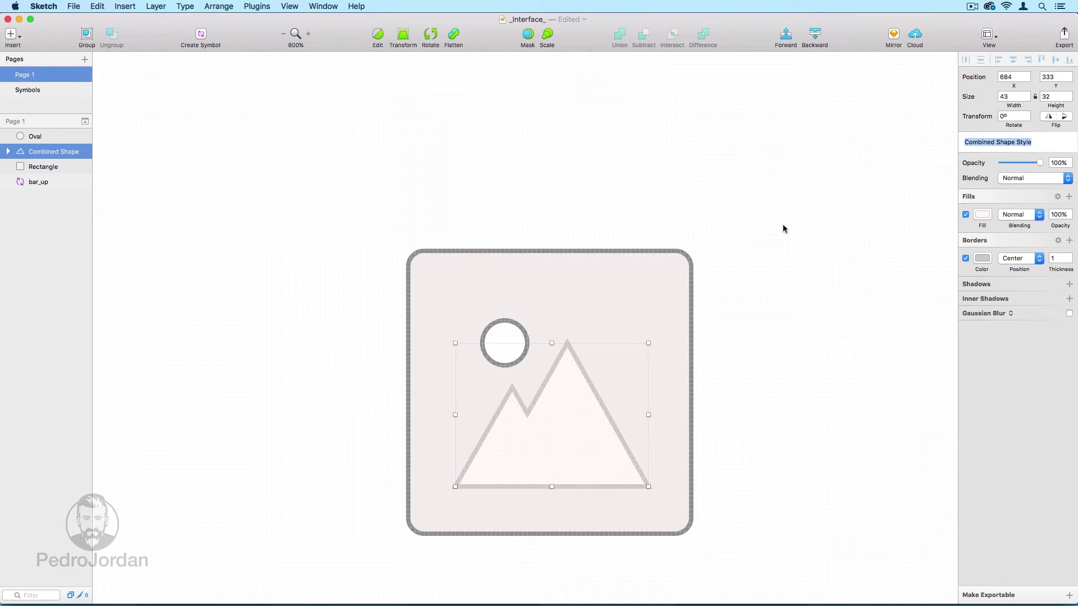
click(772, 260)
Apply the Combined Shape Style shared style to the circle.
click(528, 348)
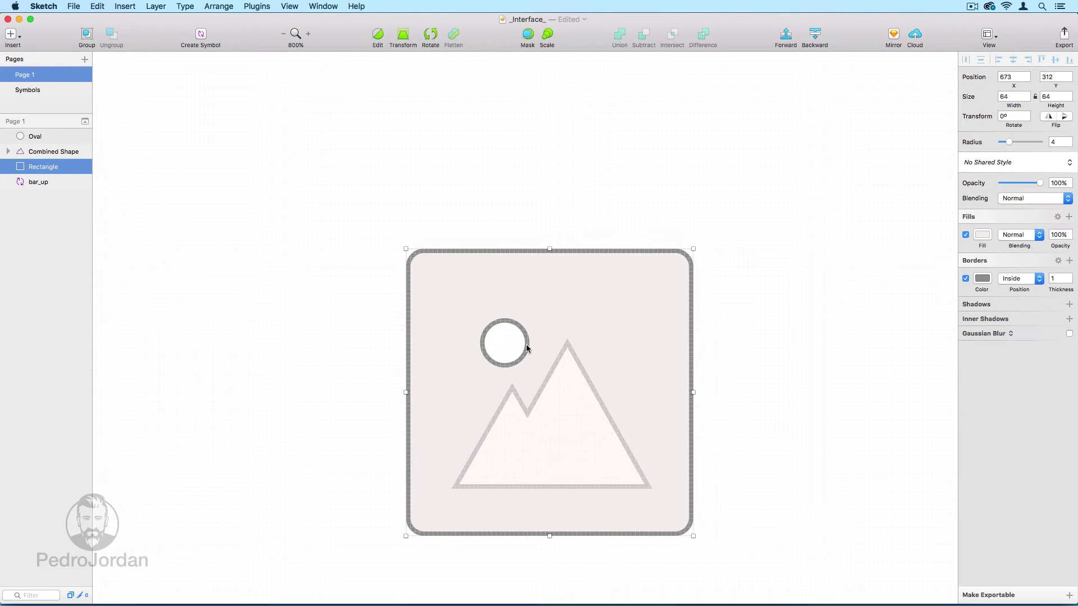
click(517, 337)
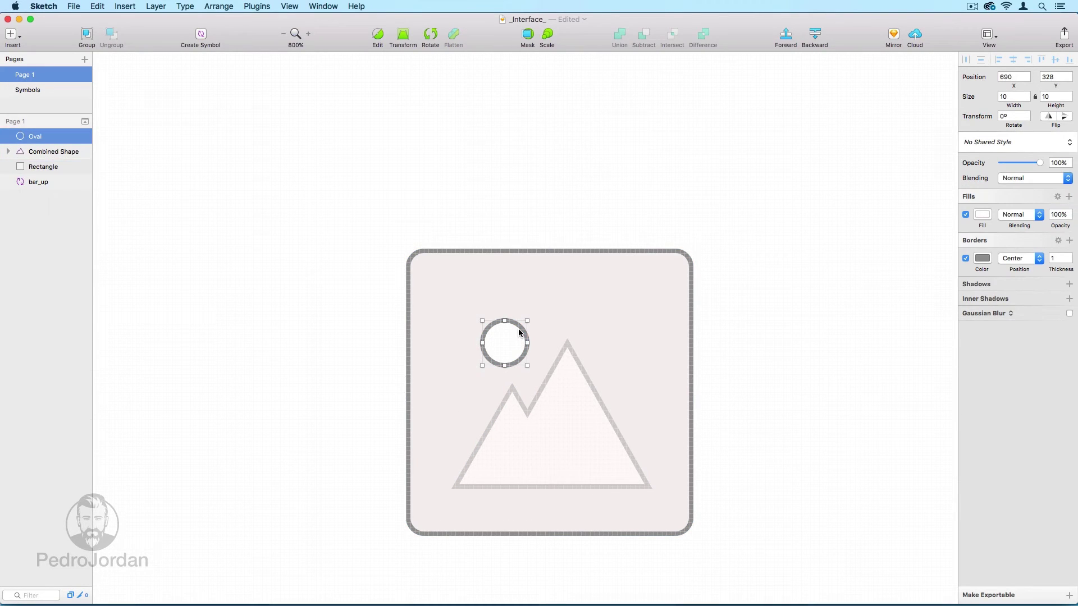
click(1013, 143)
click(1001, 162)
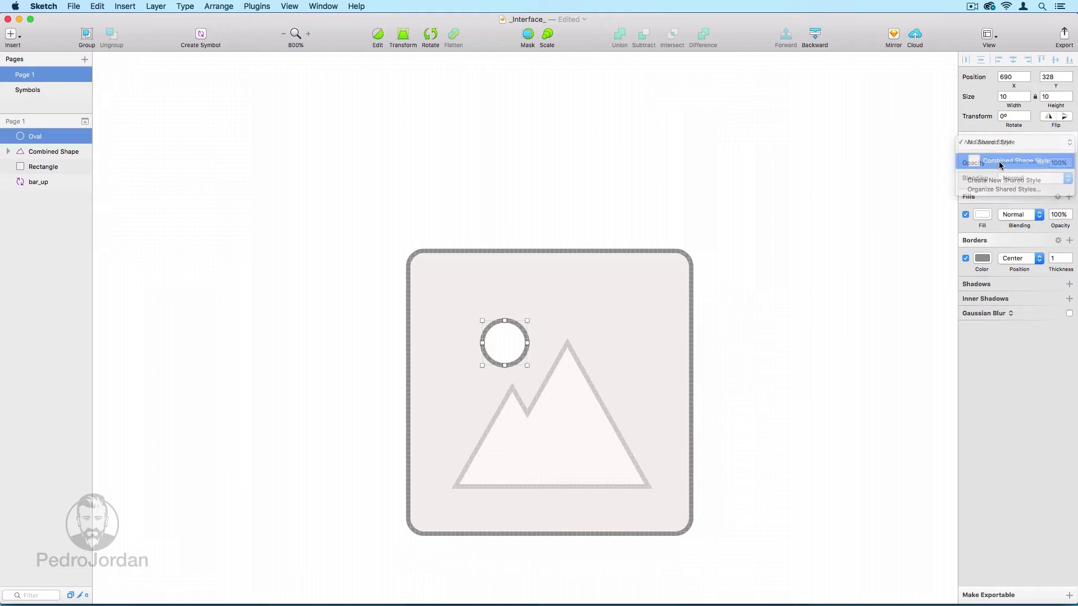
click(832, 258)
key(super+minus)
key(super+minus)
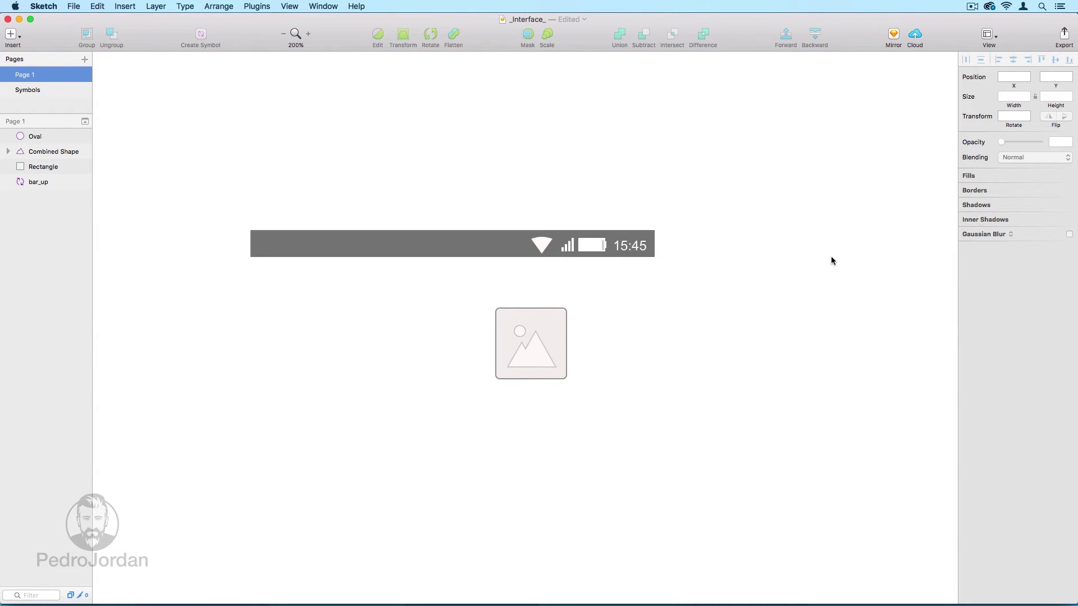
Create a symbol named img from the circle, mountain and rounded rectangle, sending it to the Symbols page.
drag(613, 356, 493, 285)
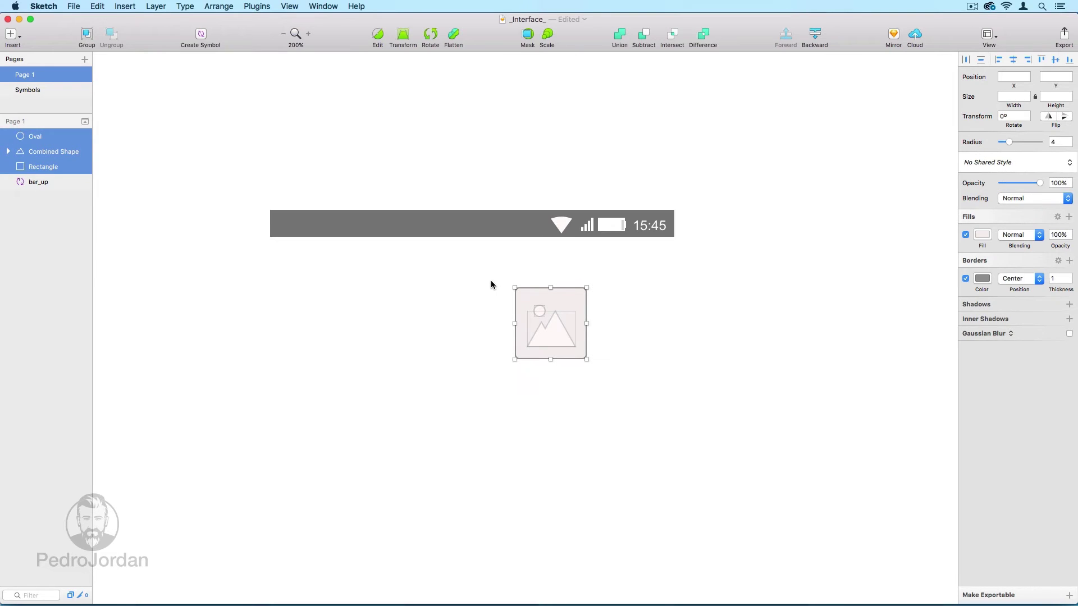
click(201, 35)
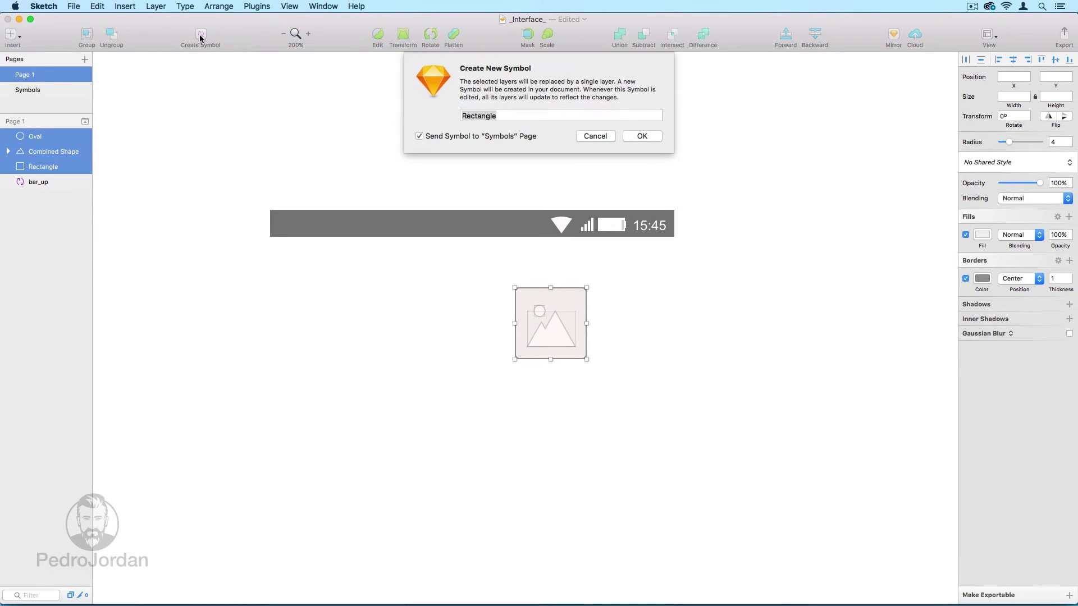
text(img)
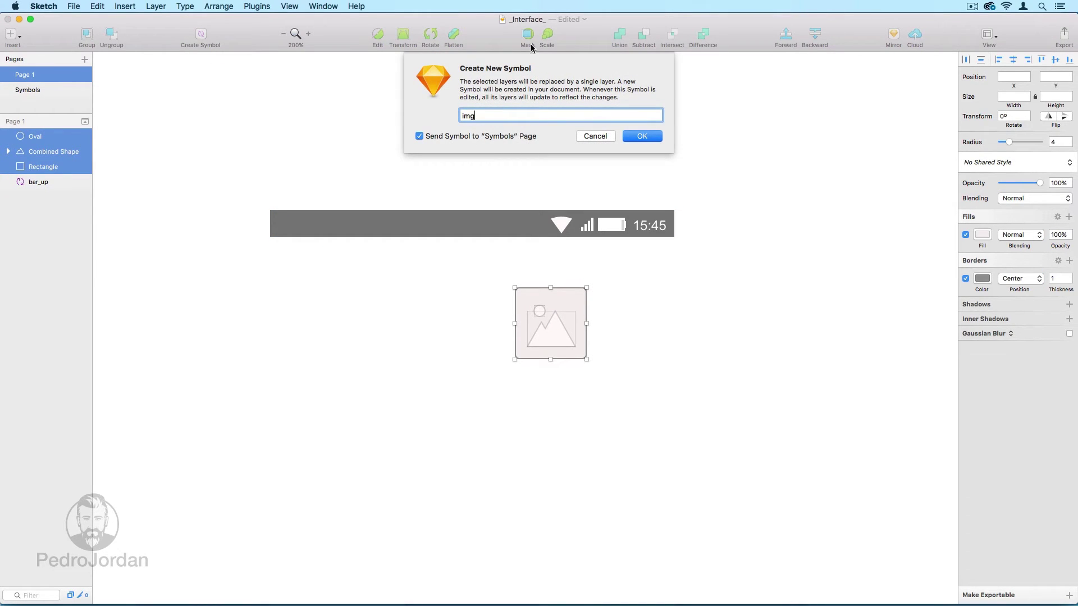
click(657, 137)
click(688, 352)
Open the img symbol for editing and group its circle and mountain shape together.
click(552, 351)
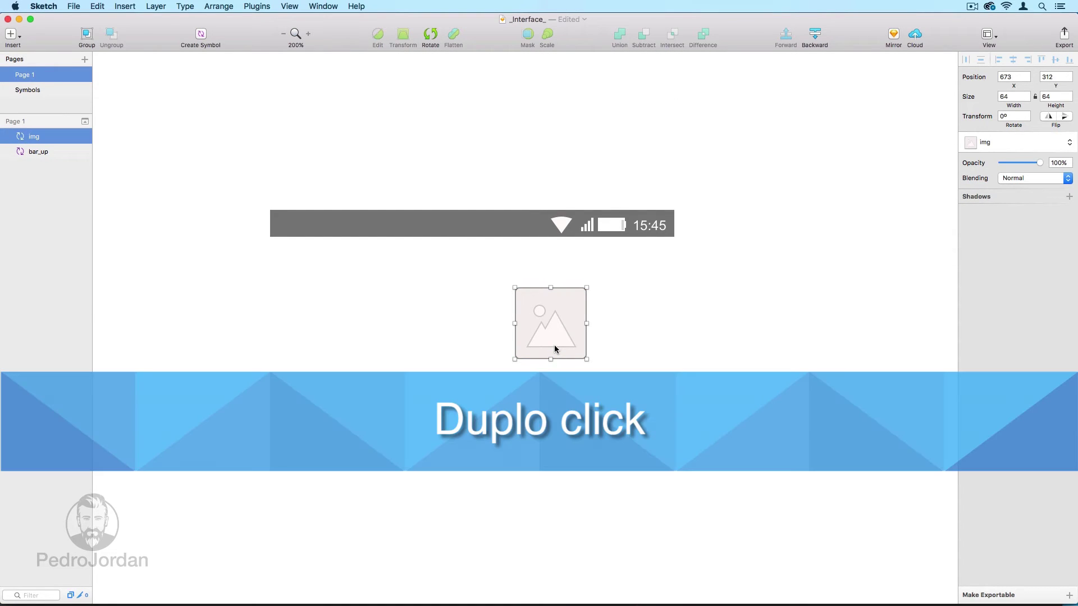
double_click(555, 348)
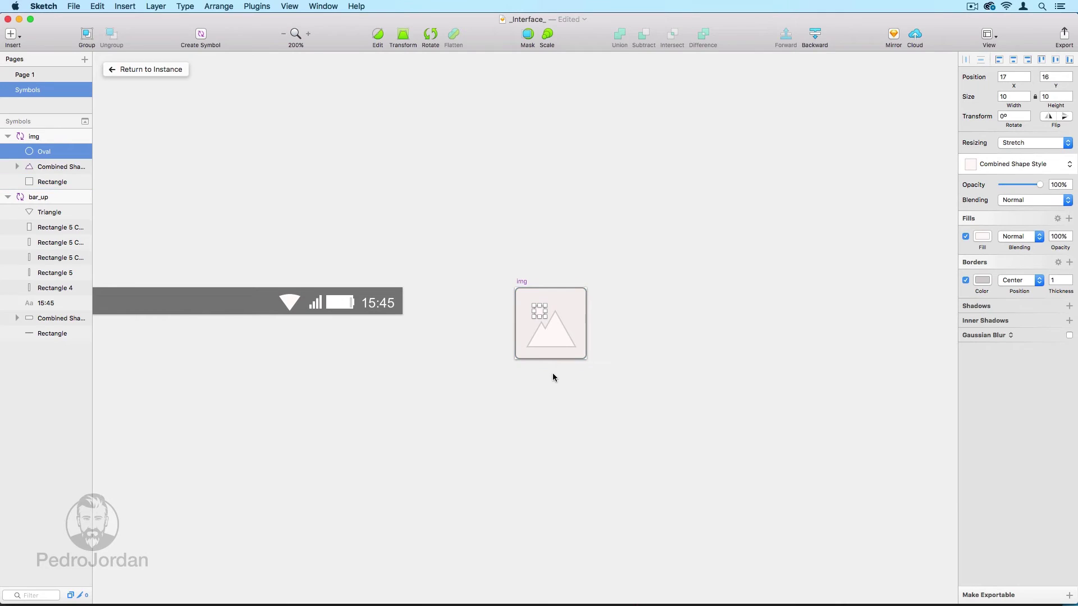
click(553, 373)
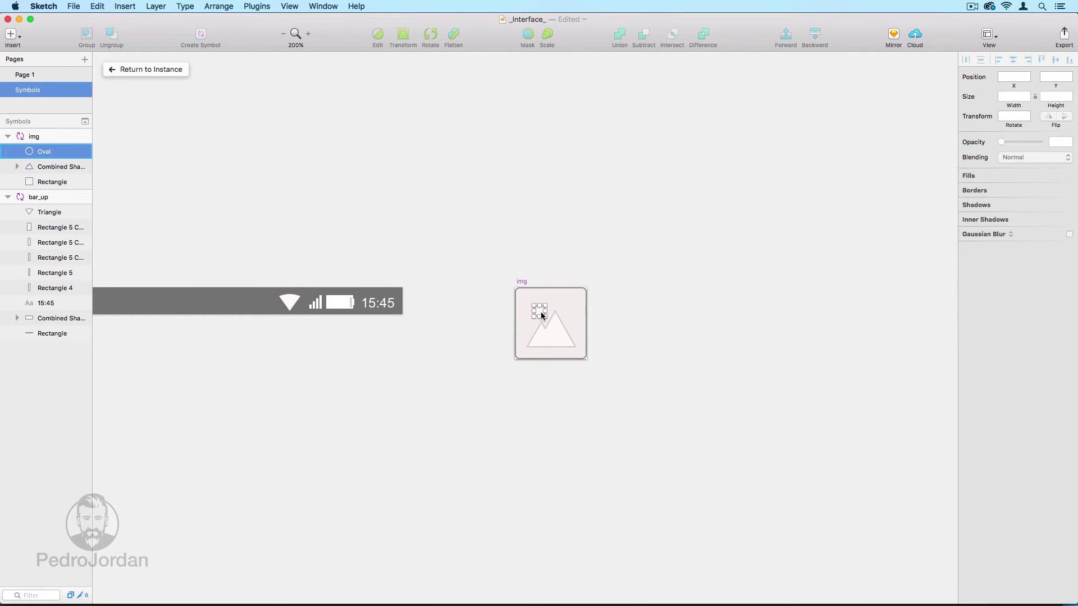
click(540, 313)
shift+click(554, 340)
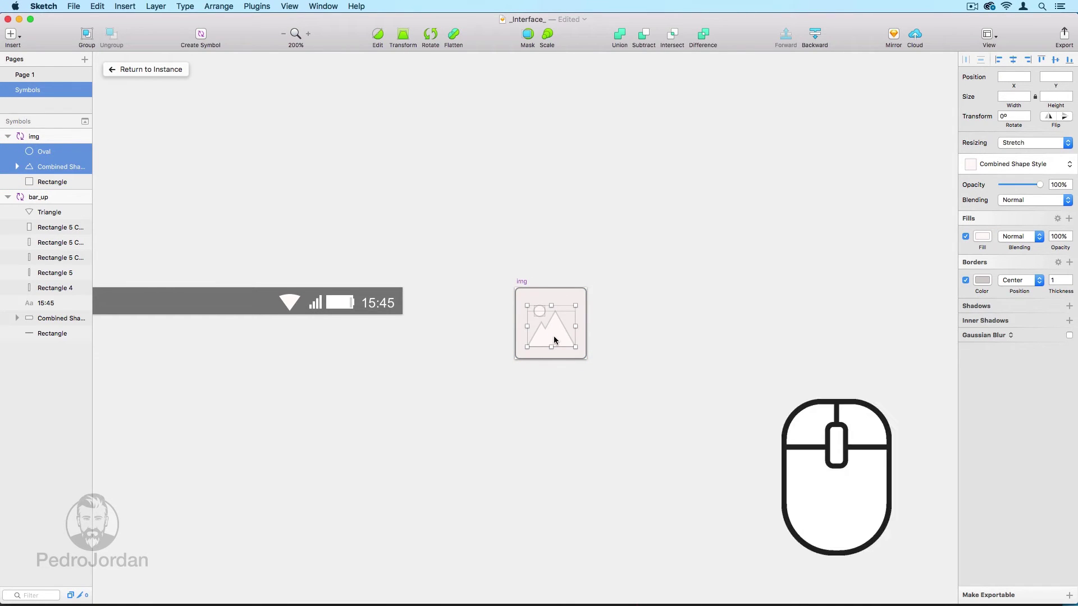
right_click(554, 340)
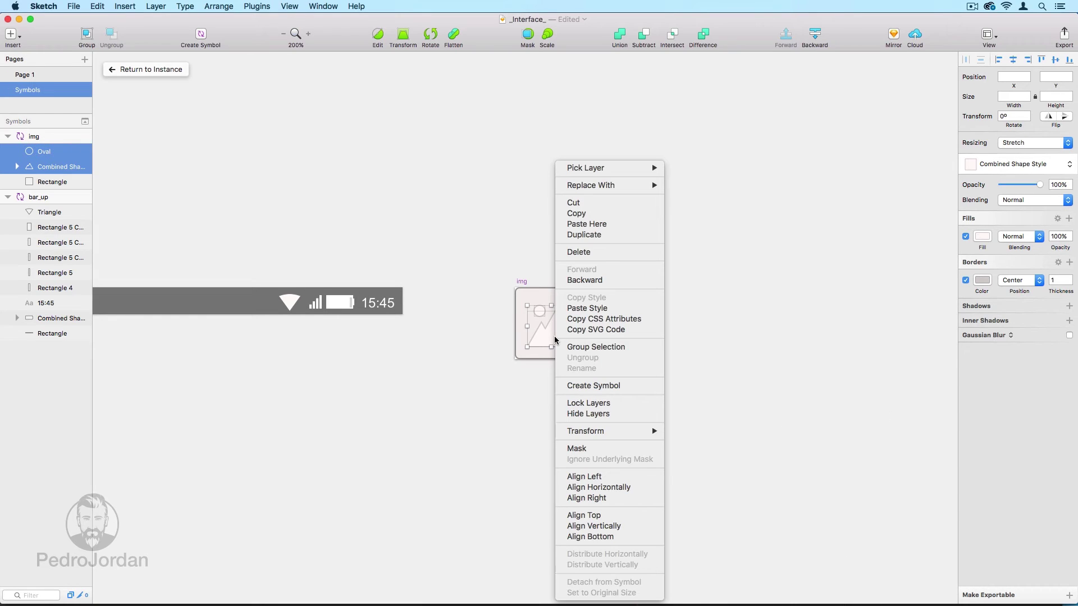
click(580, 347)
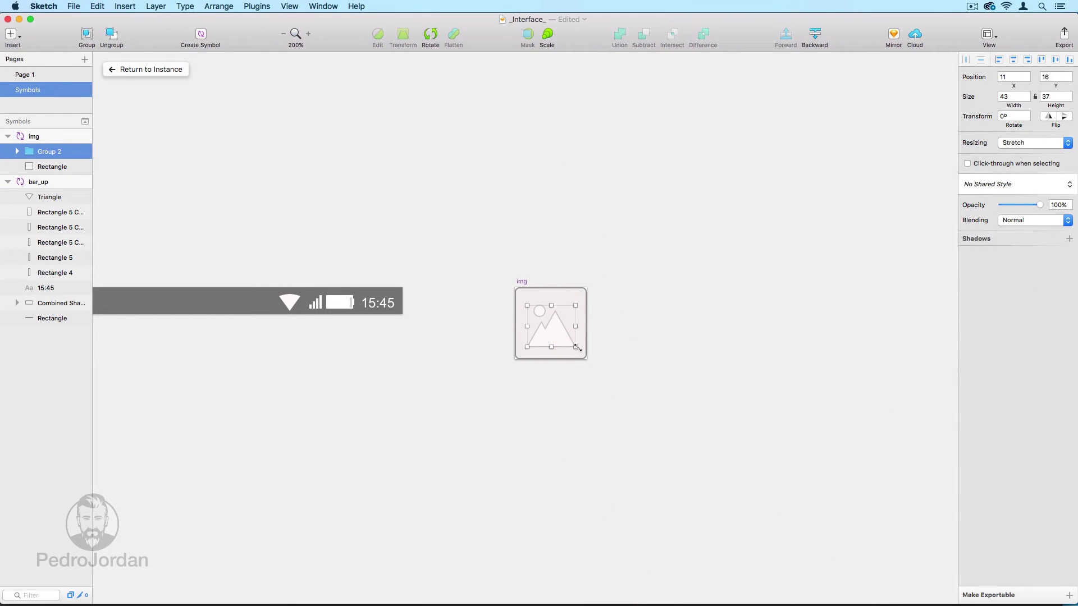
Select the new group together with the background rectangle, clear the selection, and return to the symbol instance.
shift+click(574, 358)
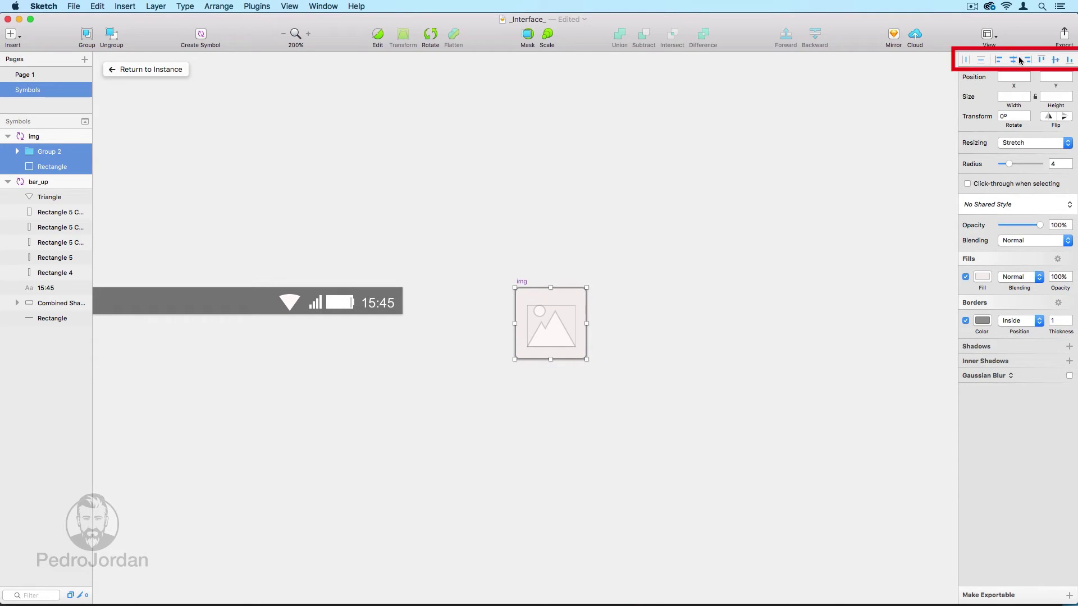
click(508, 178)
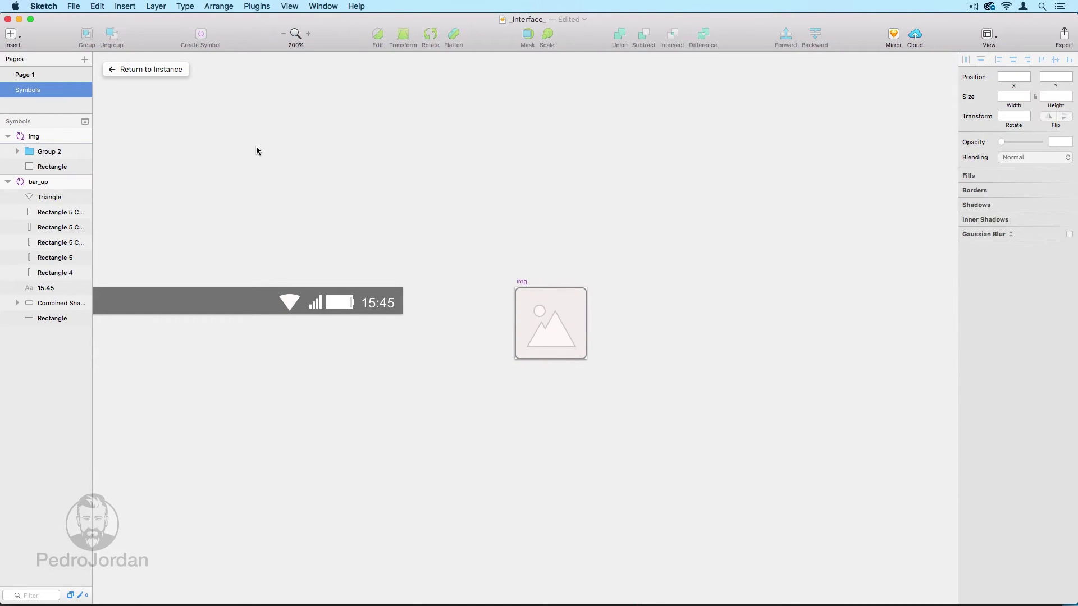
click(149, 70)
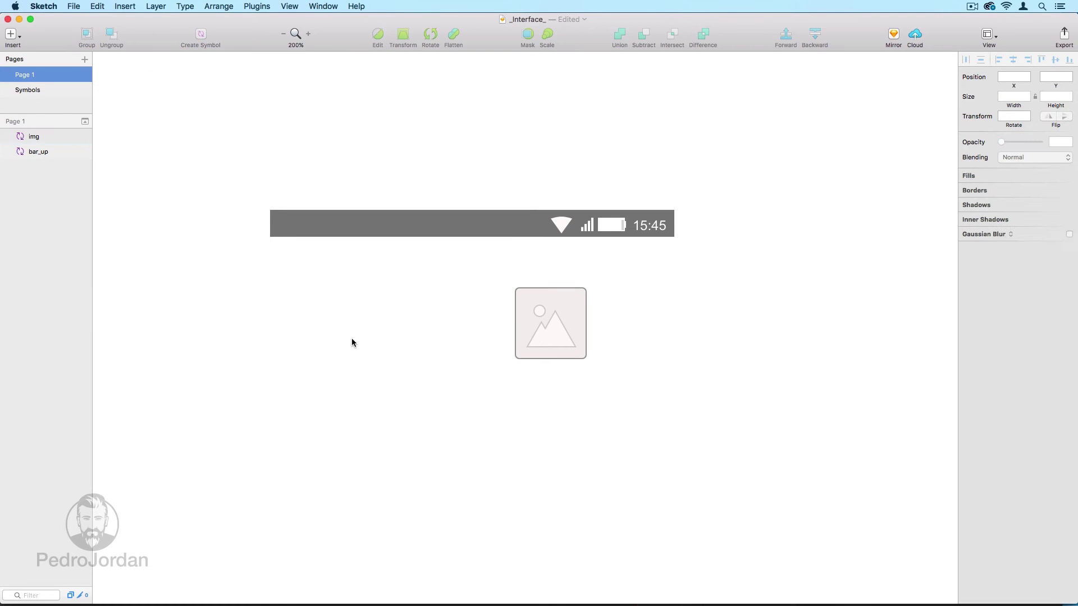
Draw a circle about 59 by 59 below the status bar and stretch its height to 64.
key(o)
key(shift)
drag(338, 297, 404, 364)
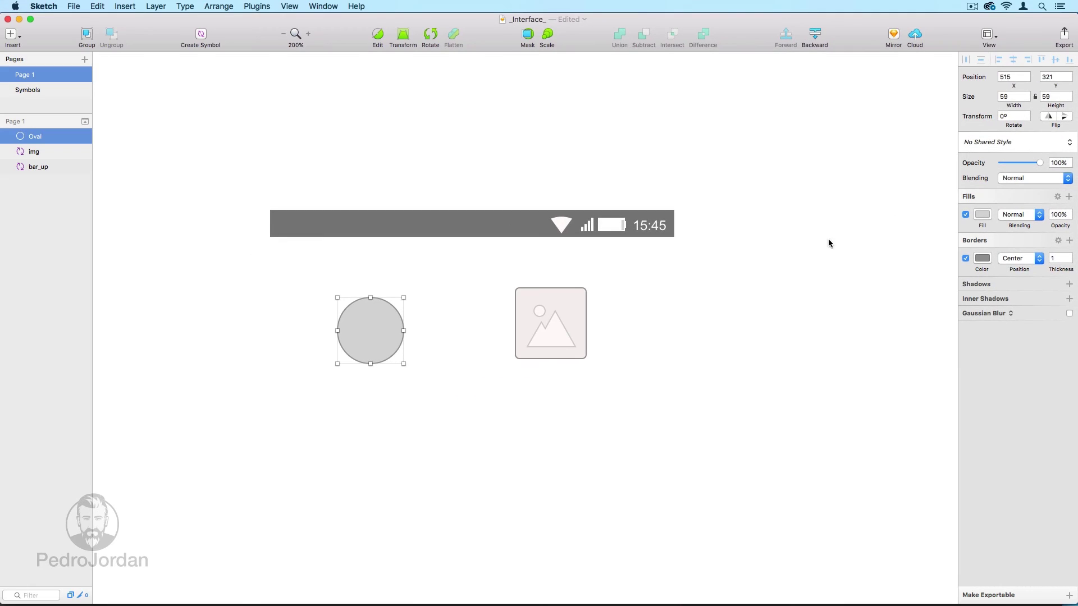
mouse_move(370, 364)
mouse_down()
mouse_move(370, 352)
mouse_move(370, 370)
mouse_up()
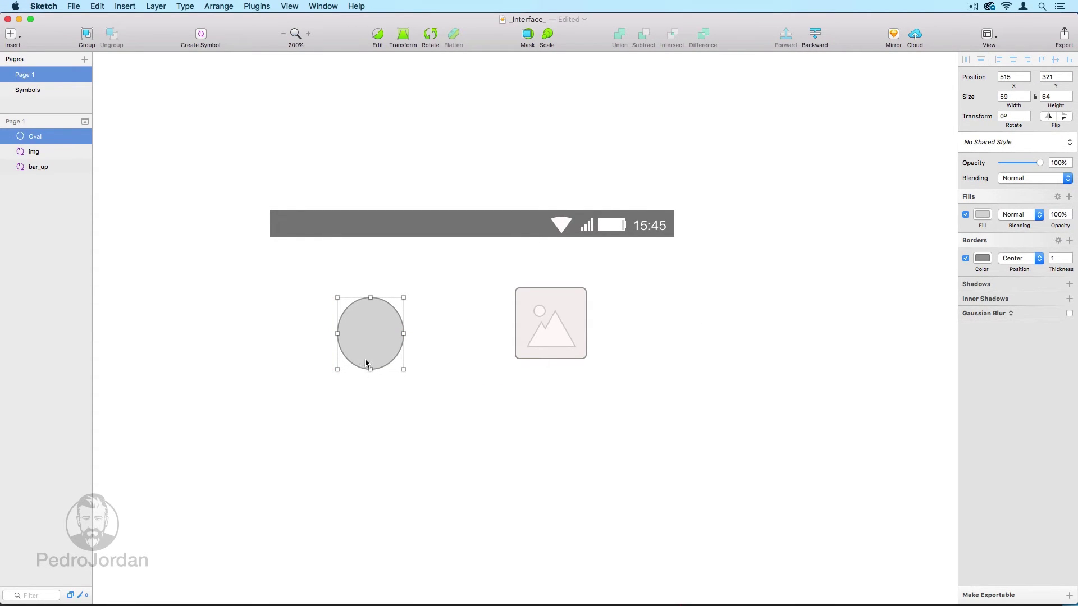
Pull the oval's top point down to Y 353, make it Disconnected, and raise both handles to form heart lobes.
double_click(366, 327)
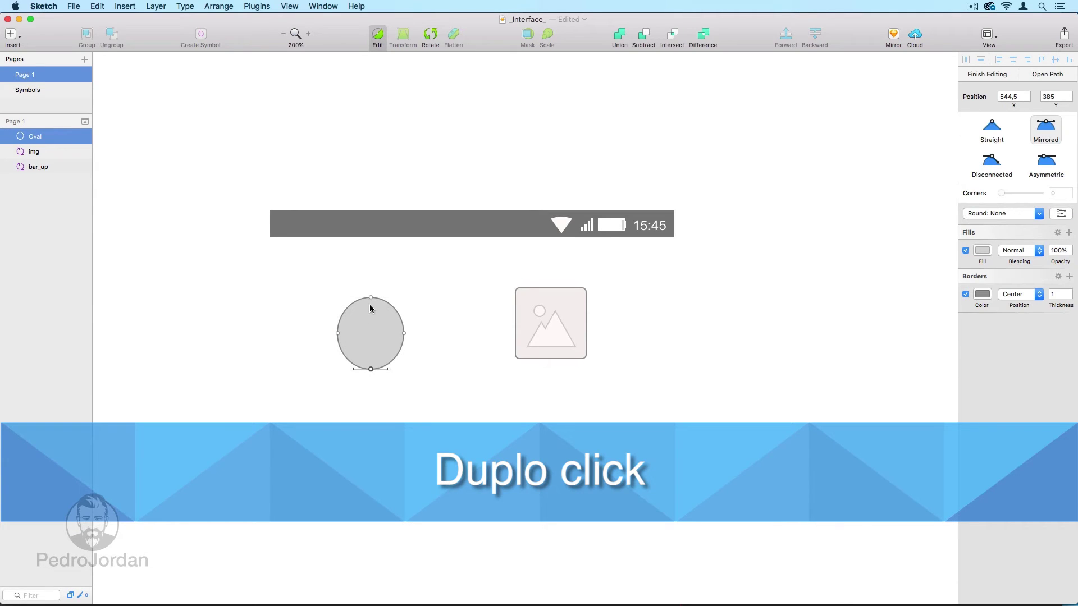
drag(371, 300, 371, 334)
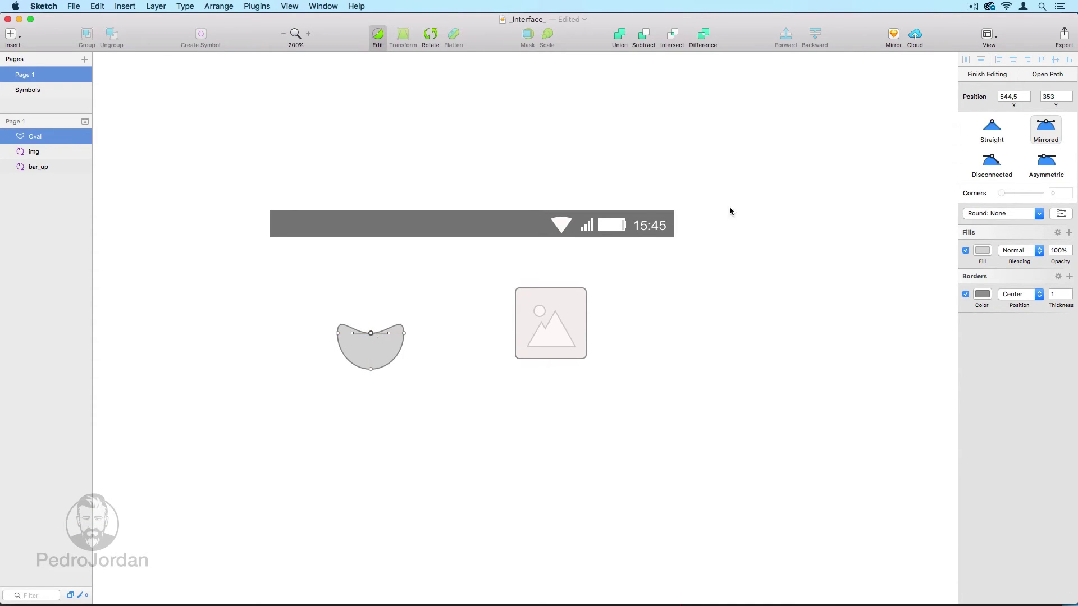
click(991, 163)
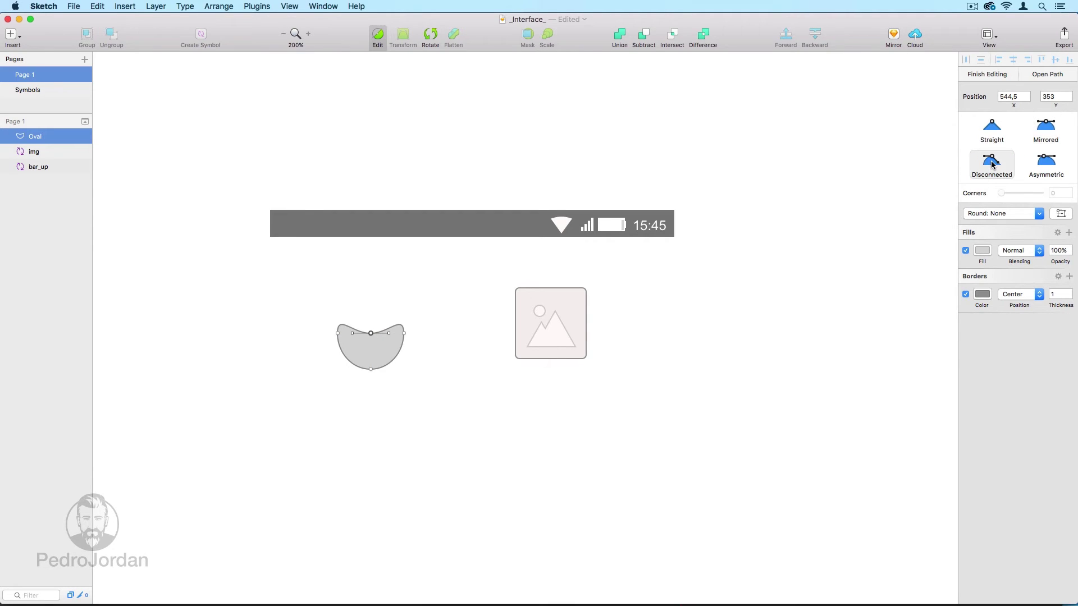
mouse_move(352, 334)
mouse_down()
mouse_move(347, 325)
mouse_move(360, 315)
mouse_up()
drag(389, 335, 381, 317)
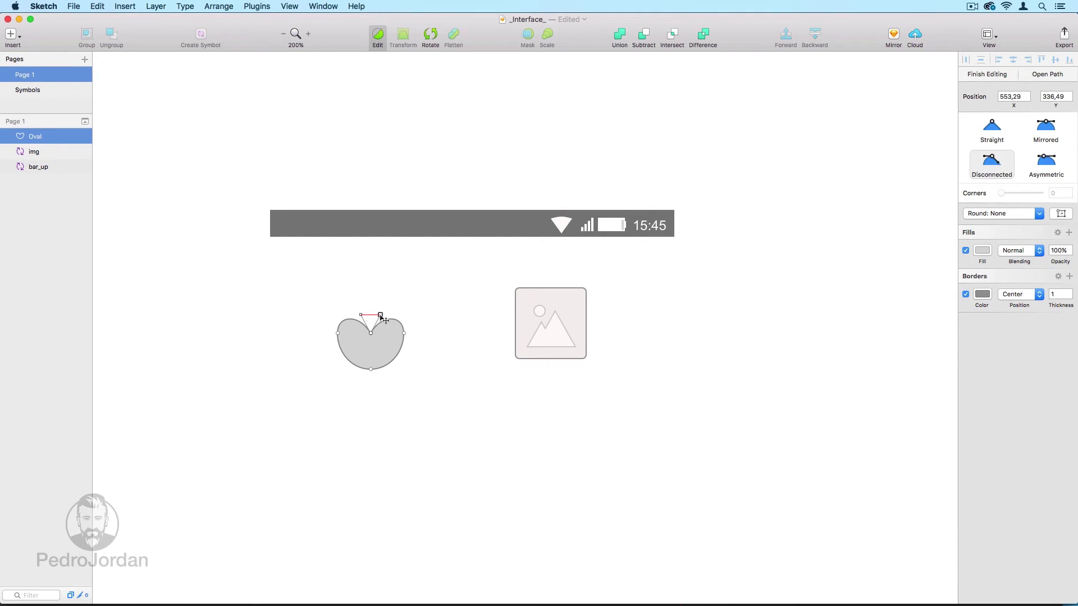
Make the heart's bottom point Disconnected and raise both of its handles to shape a pointed tip.
click(371, 370)
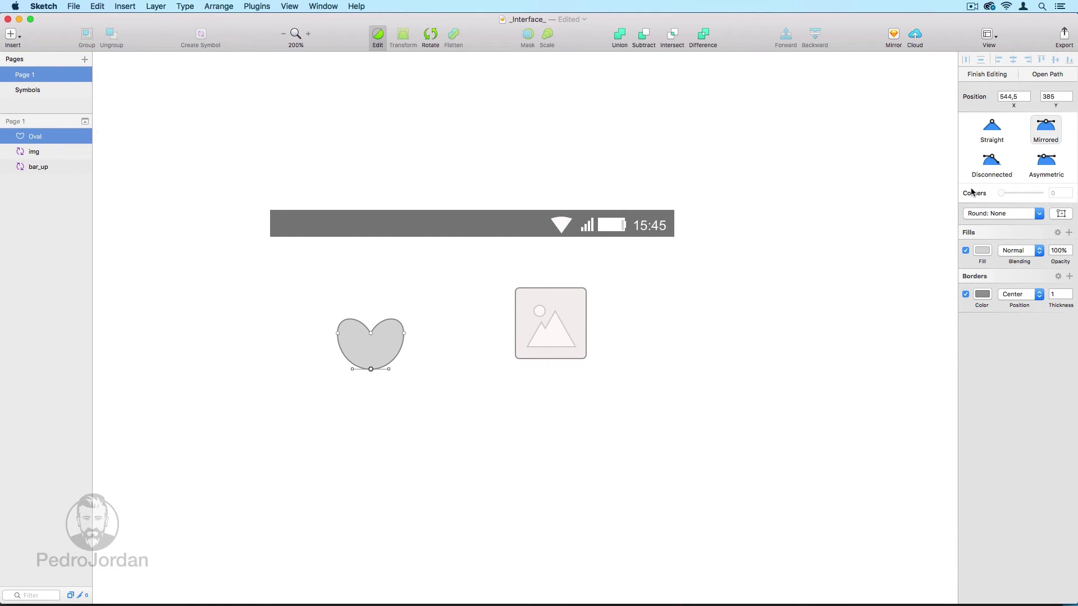
click(991, 163)
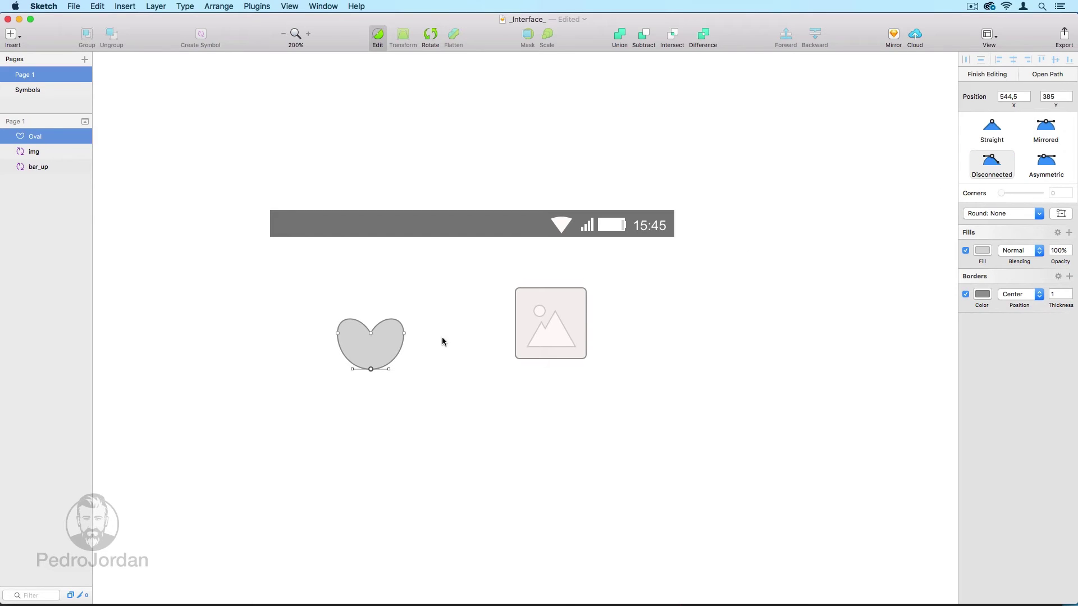
drag(352, 369, 385, 363)
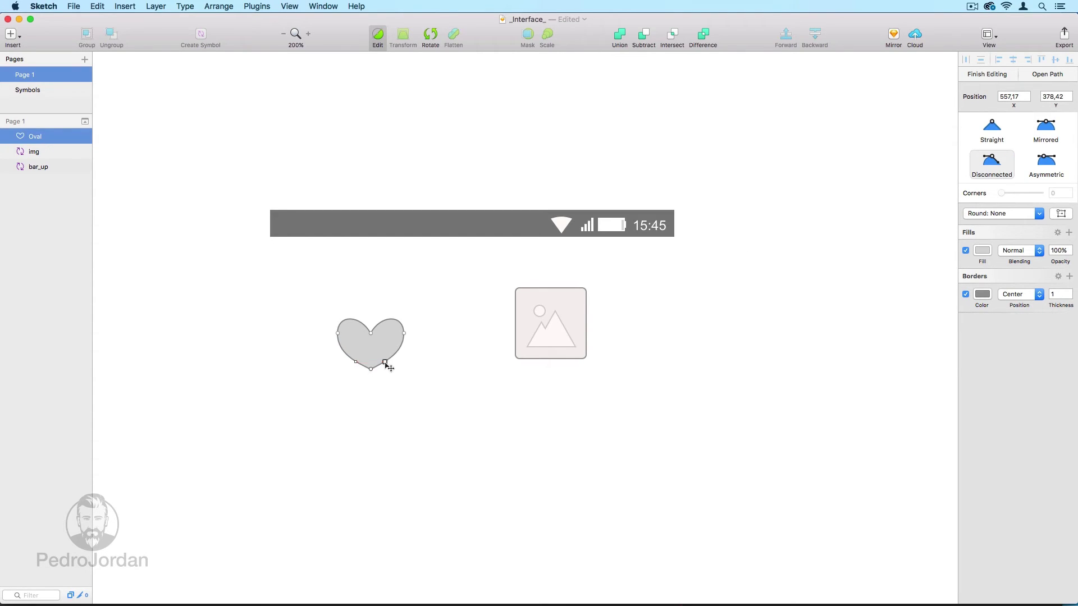
key(Escape)
Enlarge the heart slightly, adjust its notch, and tilt the left side point's handle outward to reshape the lobe.
mouse_move(404, 318)
mouse_down()
mouse_move(410, 309)
mouse_move(373, 315)
mouse_move(359, 296)
mouse_move(337, 332)
mouse_move(410, 332)
mouse_move(409, 310)
mouse_up()
double_click(385, 354)
click(374, 326)
click(337, 332)
drag(338, 312, 332, 308)
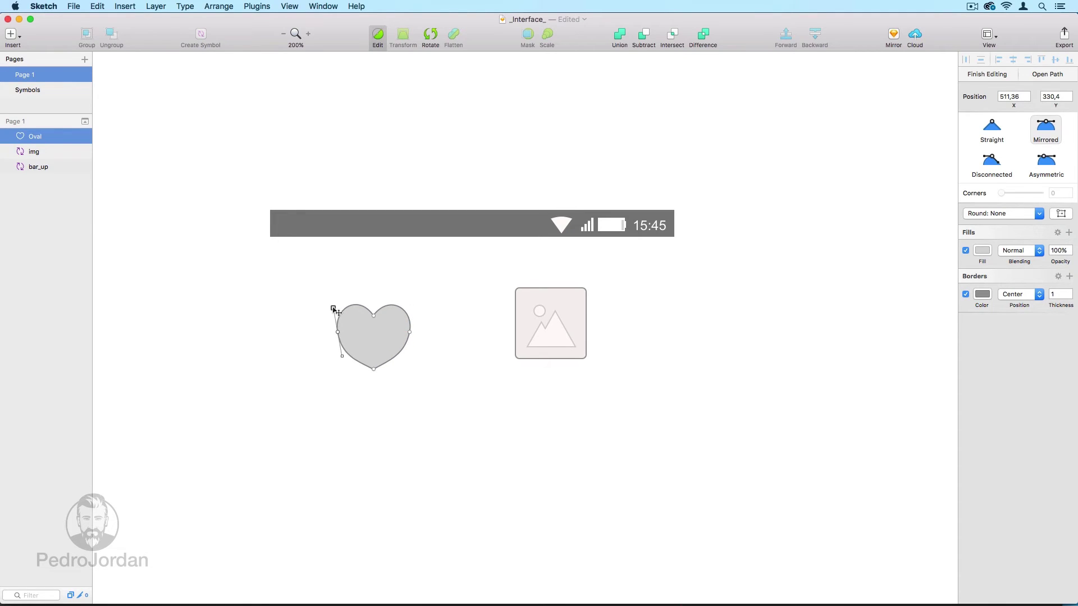
Adjust the lower handles of both side points to refine the heart's lower curves, and finish path editing.
click(373, 369)
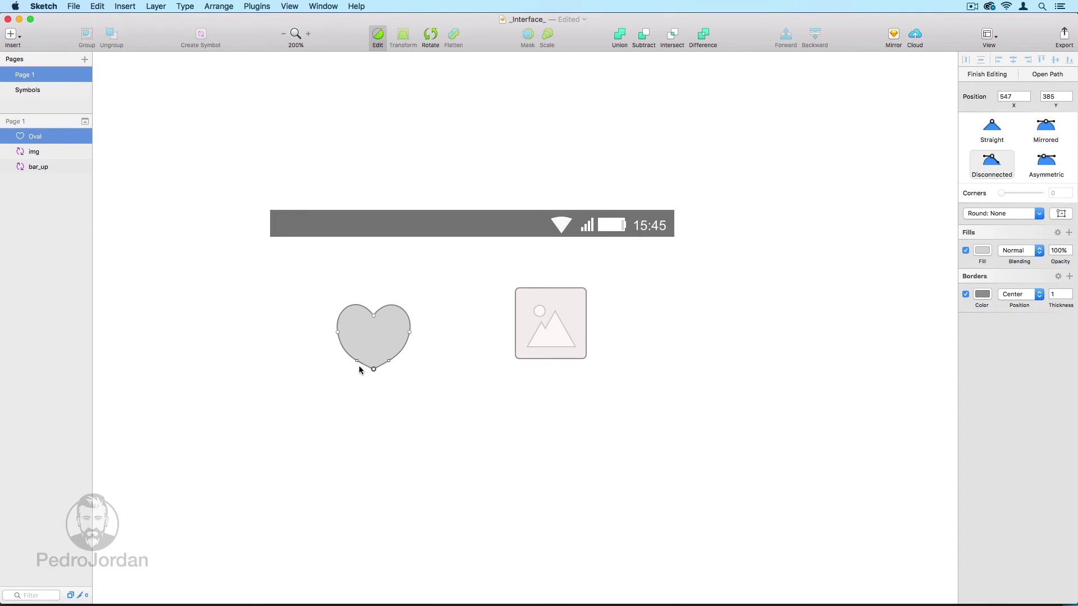
click(409, 331)
drag(404, 355, 409, 356)
click(338, 332)
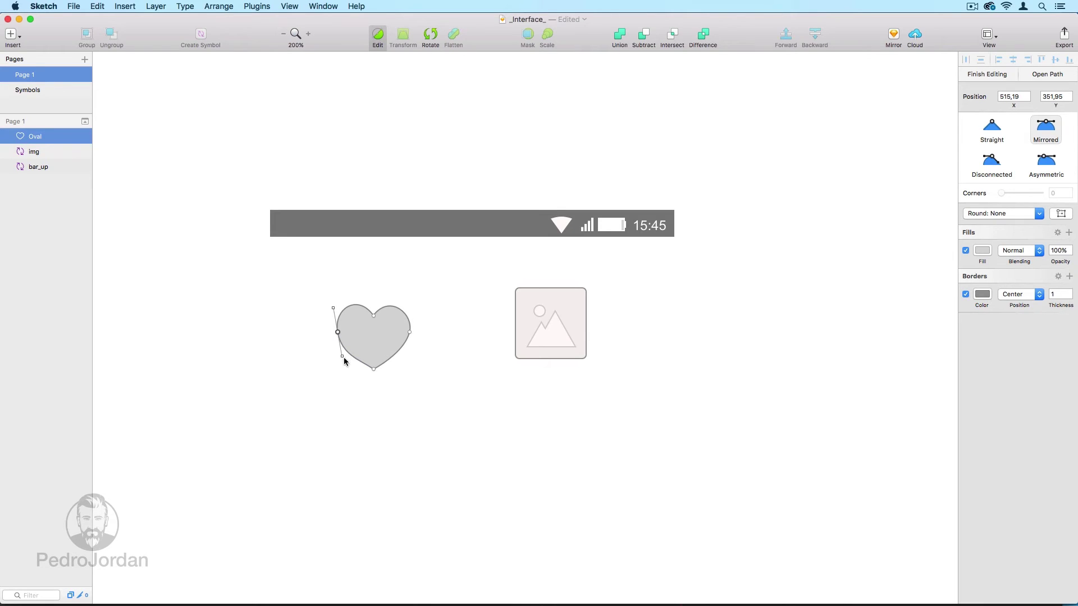
mouse_move(344, 360)
mouse_down()
mouse_move(342, 350)
mouse_move(342, 360)
mouse_up()
click(349, 394)
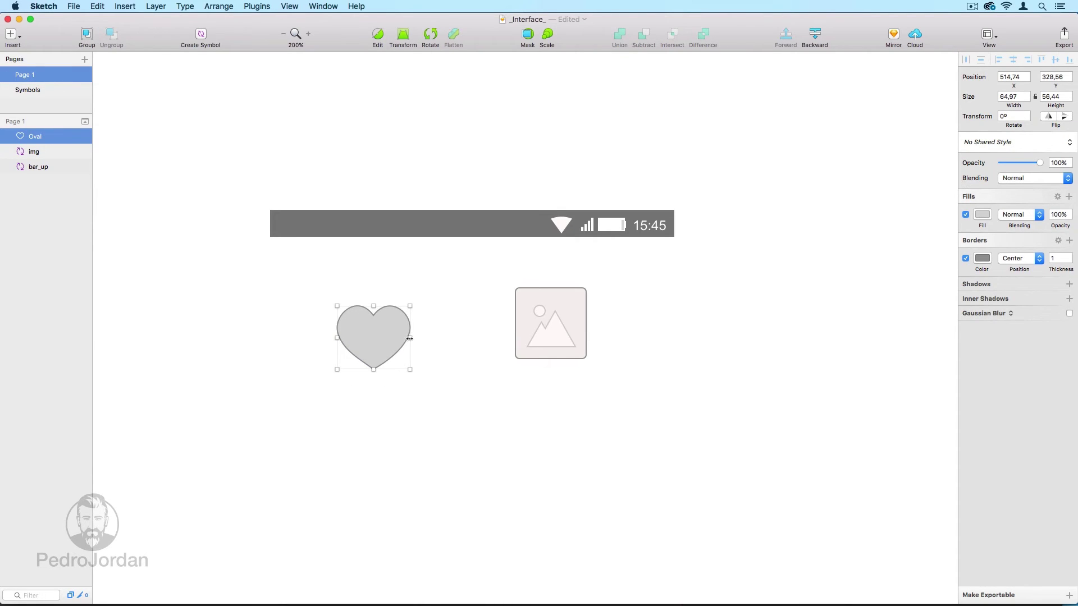
Set the heart's width to 64 and turn off its border.
drag(409, 338, 408, 339)
click(428, 349)
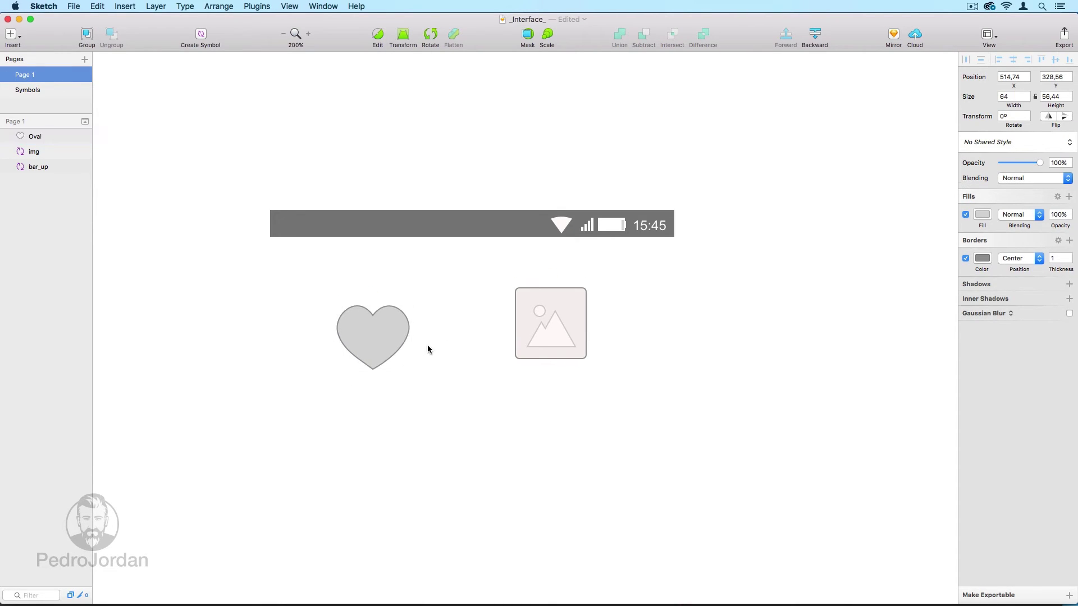
click(397, 341)
click(965, 258)
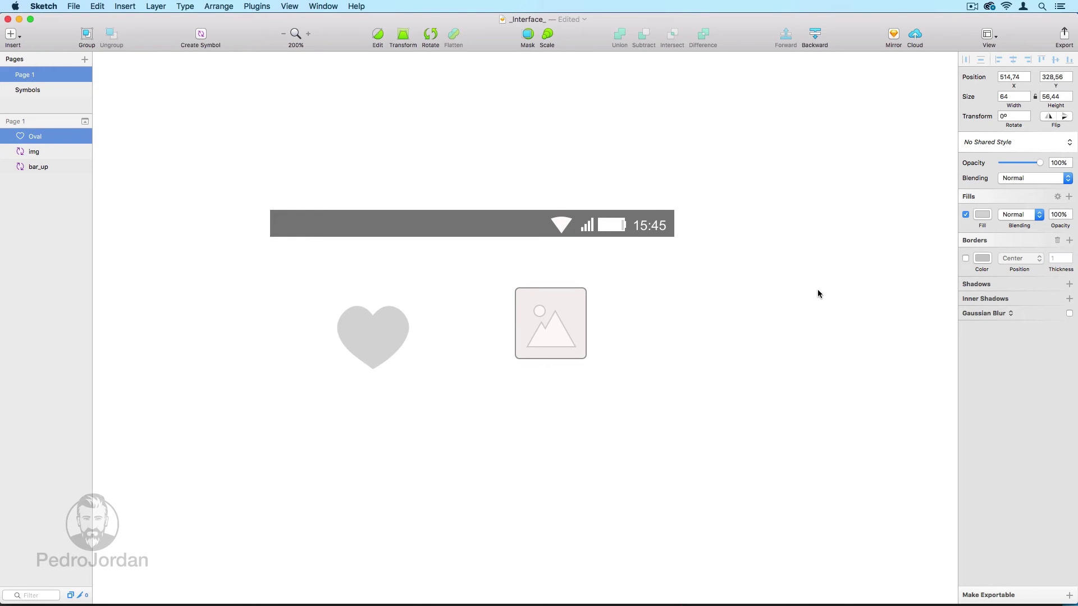
click(816, 293)
Scale the heart down proportionally by about a third, keeping its lower left corner in place.
scroll(775, 279, down, 3)
scroll(775, 279, left, 4)
click(464, 306)
drag(463, 306, 432, 349)
click(457, 344)
scroll(437, 365, up, 2)
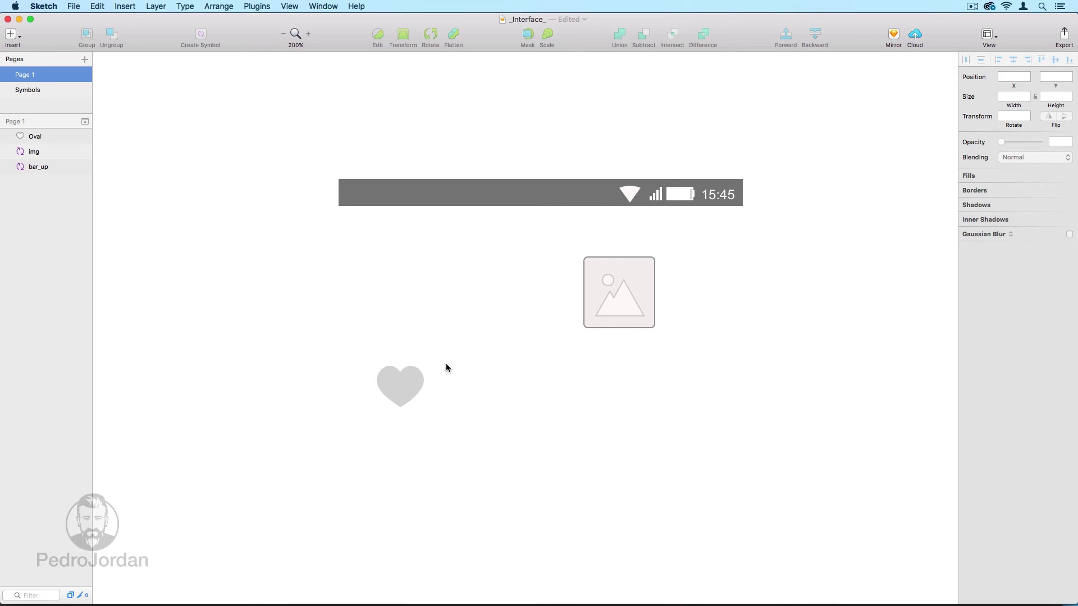
Draw a 12 by 12 circle beside the heart and duplicate it twice to form a triangular arrangement.
key(o)
drag(473, 365, 487, 379)
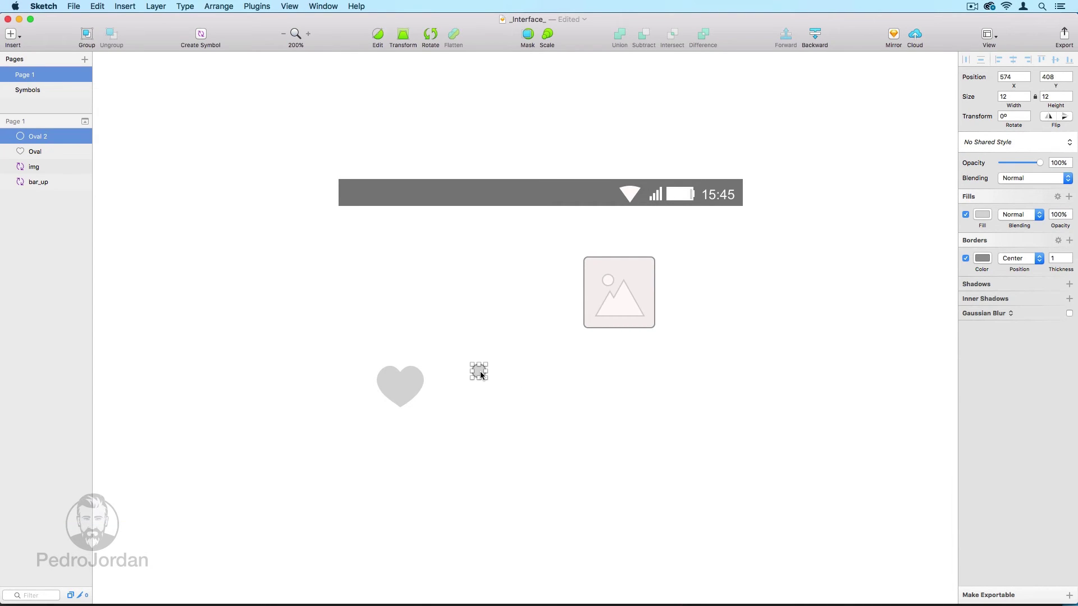
drag(479, 371, 476, 399)
drag(477, 400, 514, 414)
Shrink the lower right circle to 10 by 10 and replace the upper circle with a copy of it.
key(super+plus)
key(super+plus)
scroll(505, 337, down, 5)
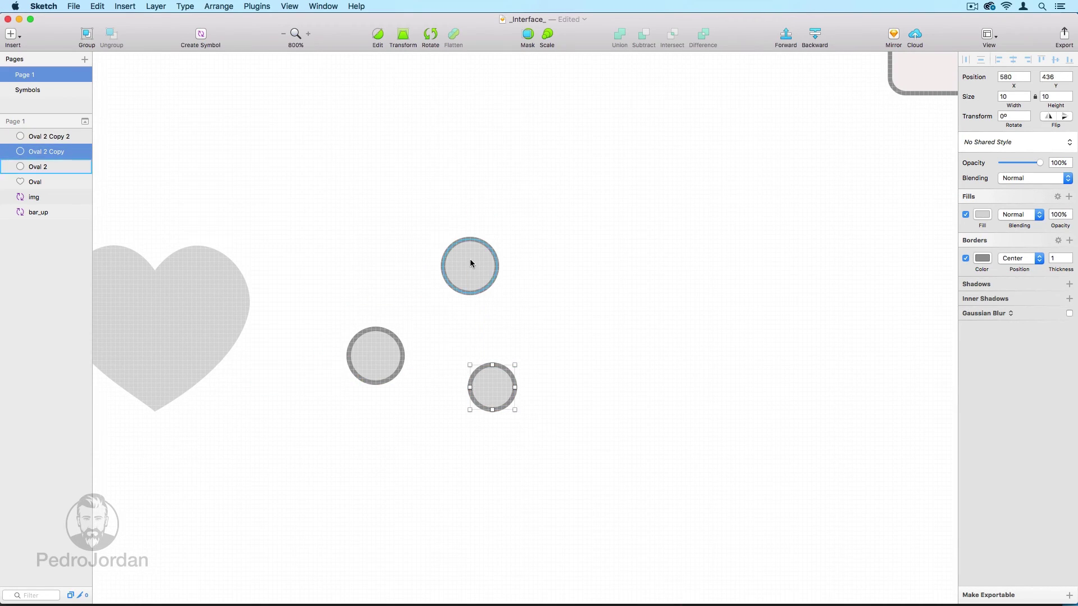
mouse_move(469, 272)
mouse_down()
mouse_move(490, 384)
mouse_move(488, 265)
mouse_up()
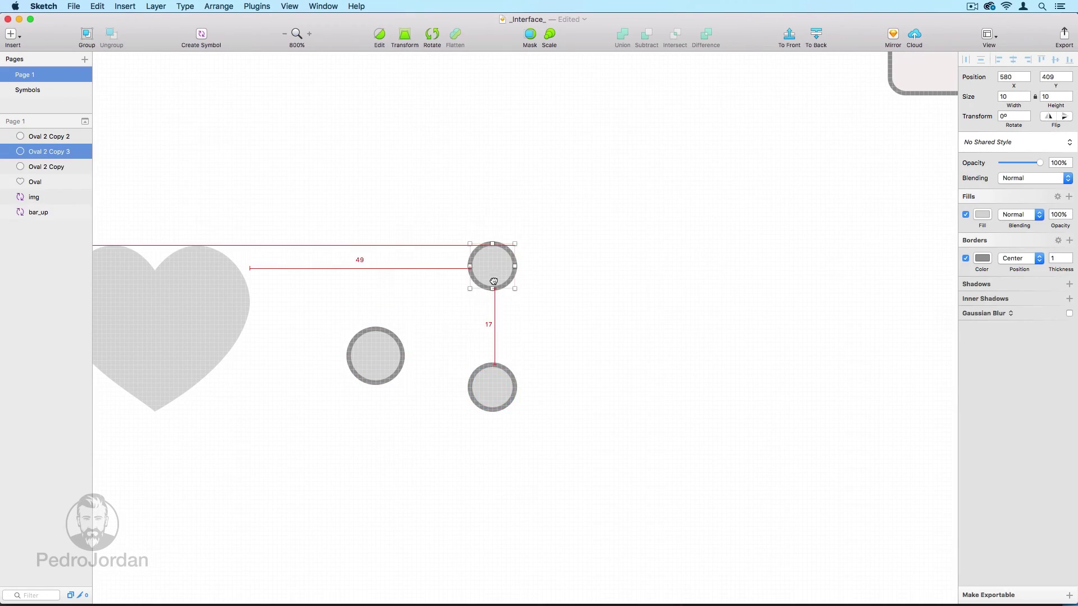
click(514, 356)
click(488, 265)
click(545, 307)
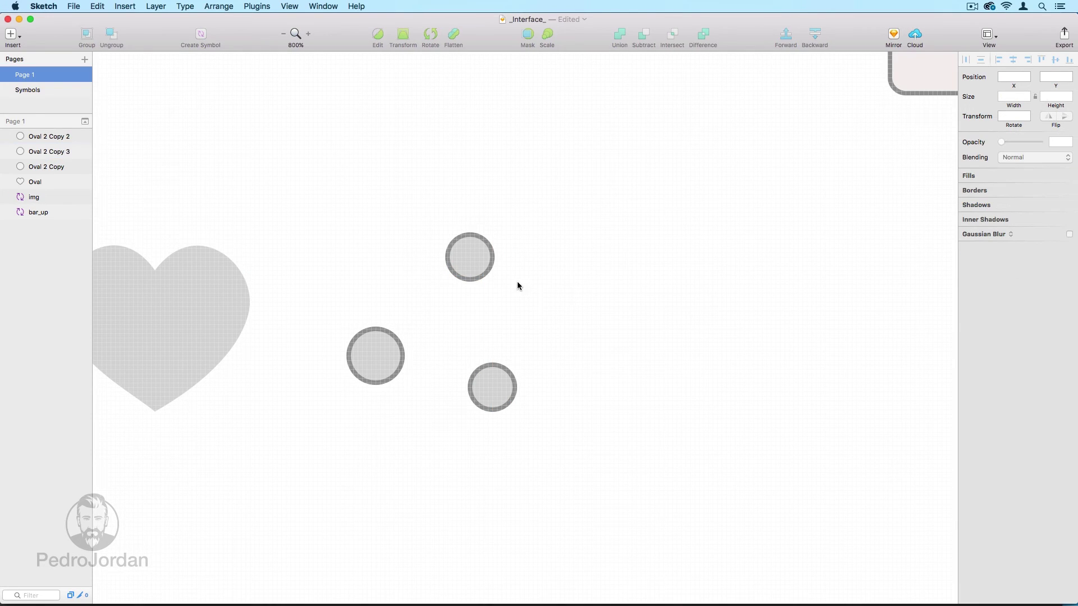
Draw a 5 by 21 rectangle above the left circle and rotate it to 41°.
key(r)
mouse_move(390, 335)
mouse_down()
mouse_move(413, 295)
mouse_move(411, 243)
mouse_up()
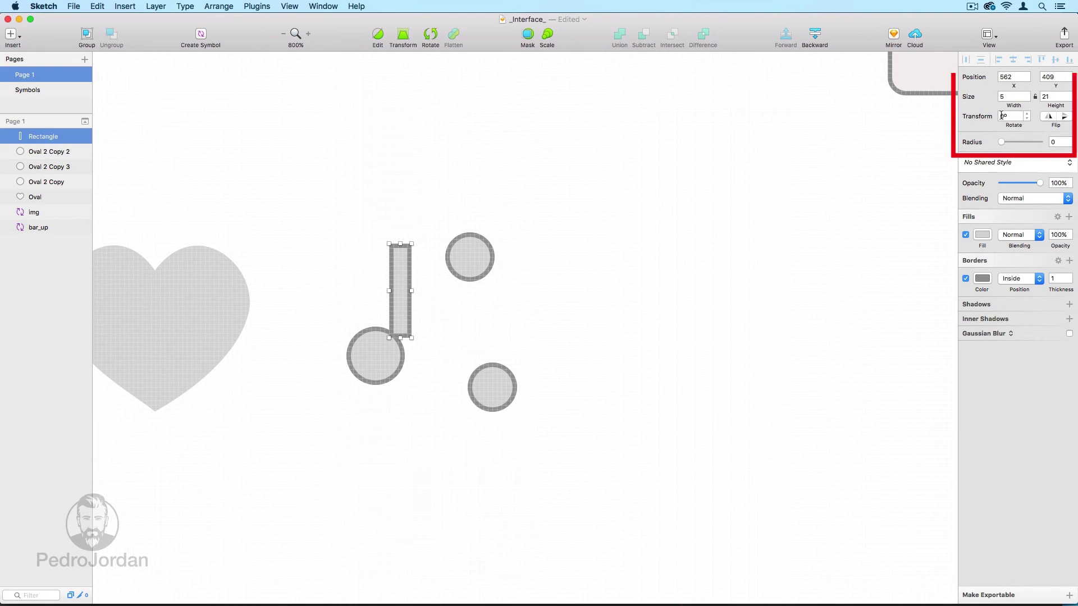
drag(1027, 117, 1028, 118)
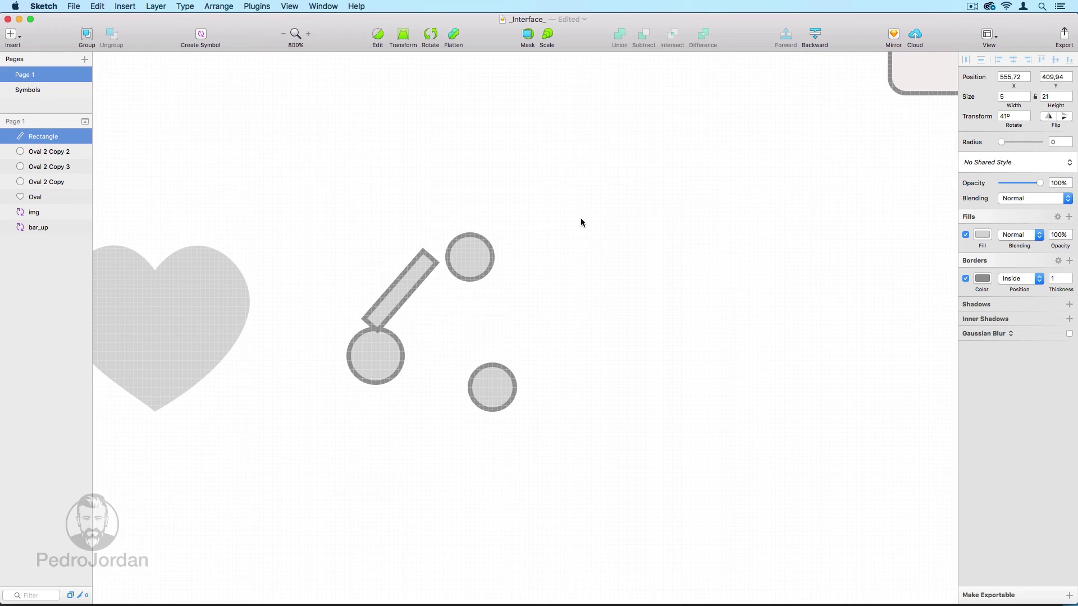
Move the rotated bar against the left circle and shift the upper circle onto the bar's other end.
drag(407, 286, 429, 292)
drag(483, 269, 469, 268)
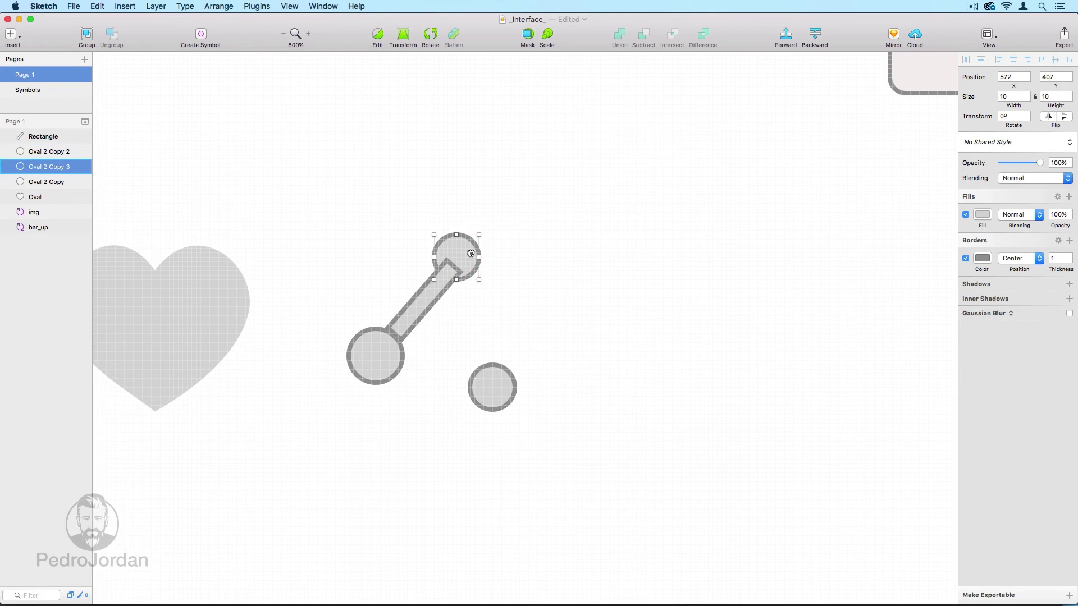
Lengthen the rotated bar to about 22.94 so that its ends overlap the left and upper circles.
click(430, 310)
drag(429, 311, 438, 297)
drag(393, 335, 388, 342)
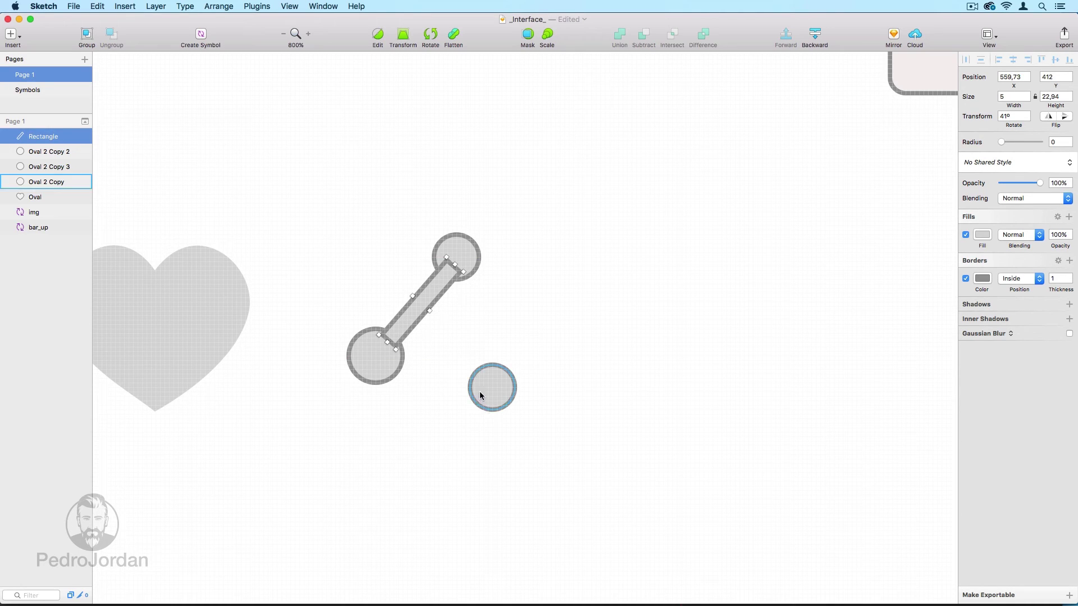
Duplicate the bar, rotate the copy to 110° from the left circle, and shift the lower right circle onto its end.
drag(433, 294, 448, 353)
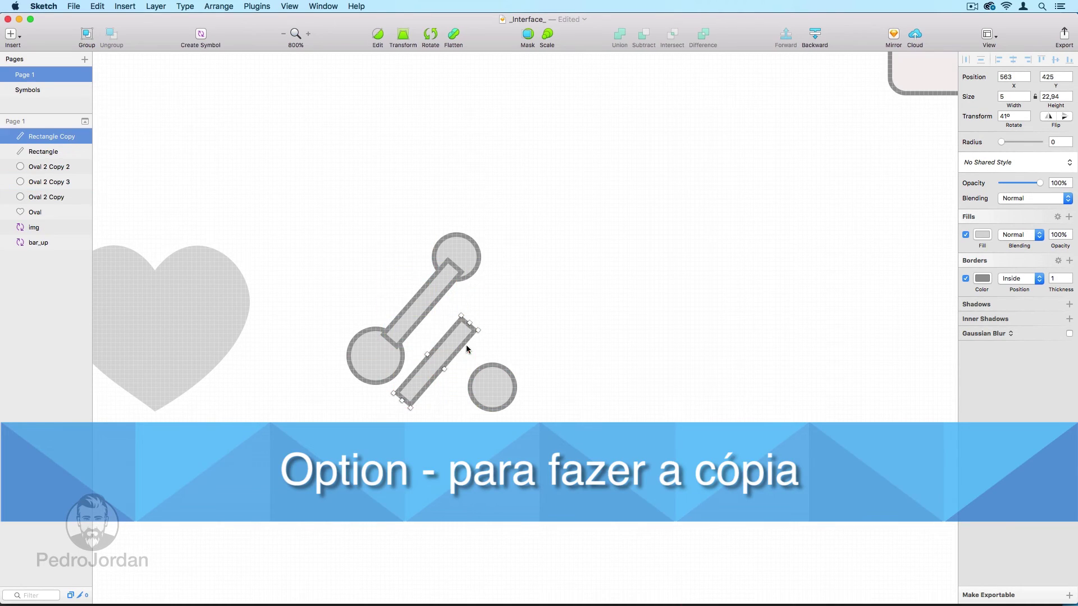
drag(1010, 124, 1049, 130)
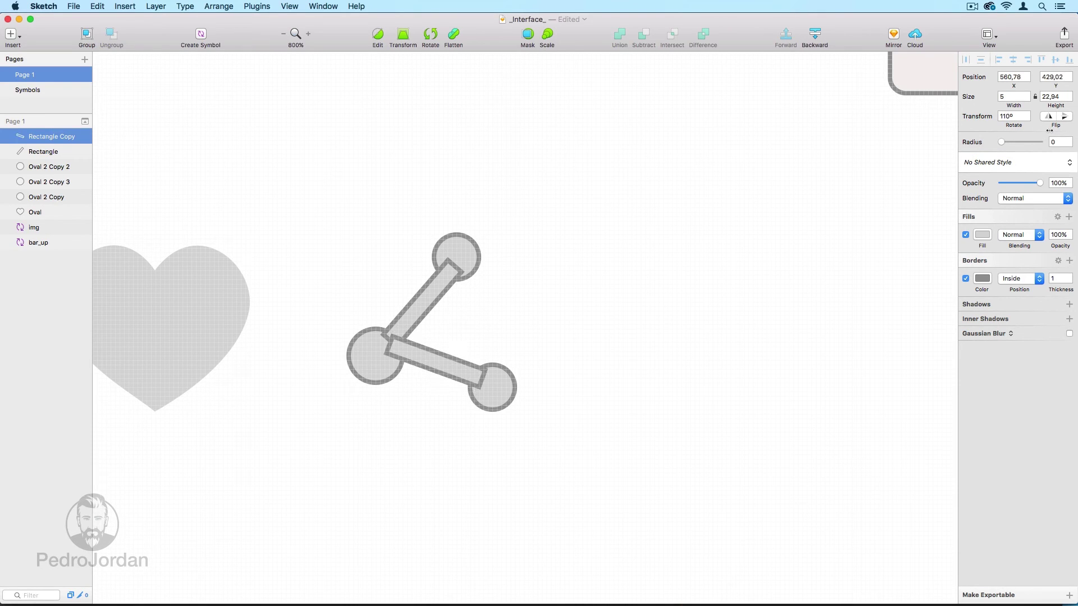
drag(515, 375, 511, 375)
click(535, 370)
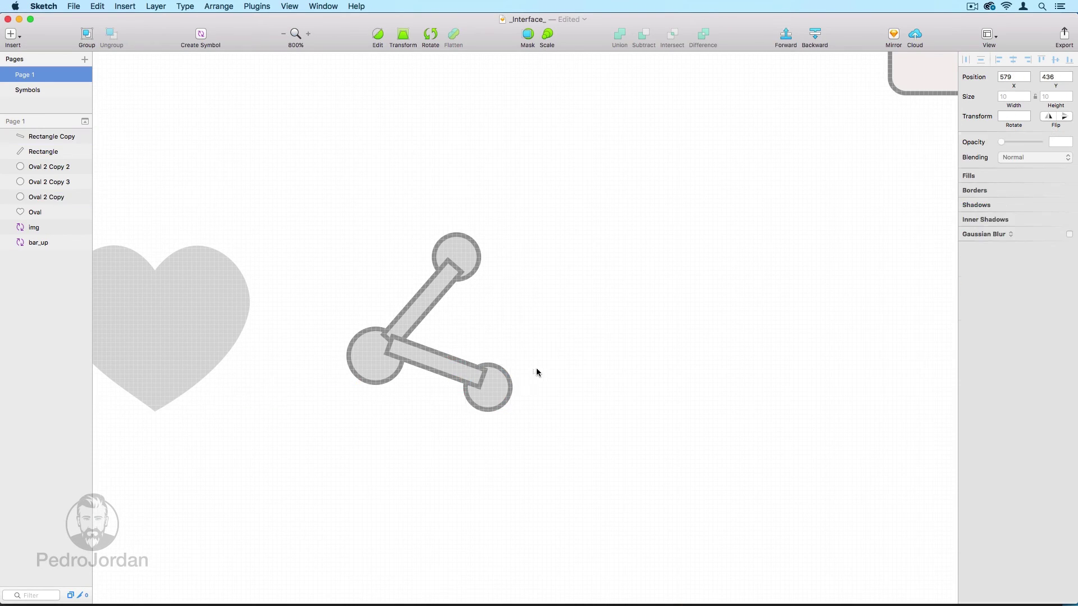
Try merging the three circles and two bars with Union, and undo the merge.
drag(542, 208, 338, 422)
click(619, 37)
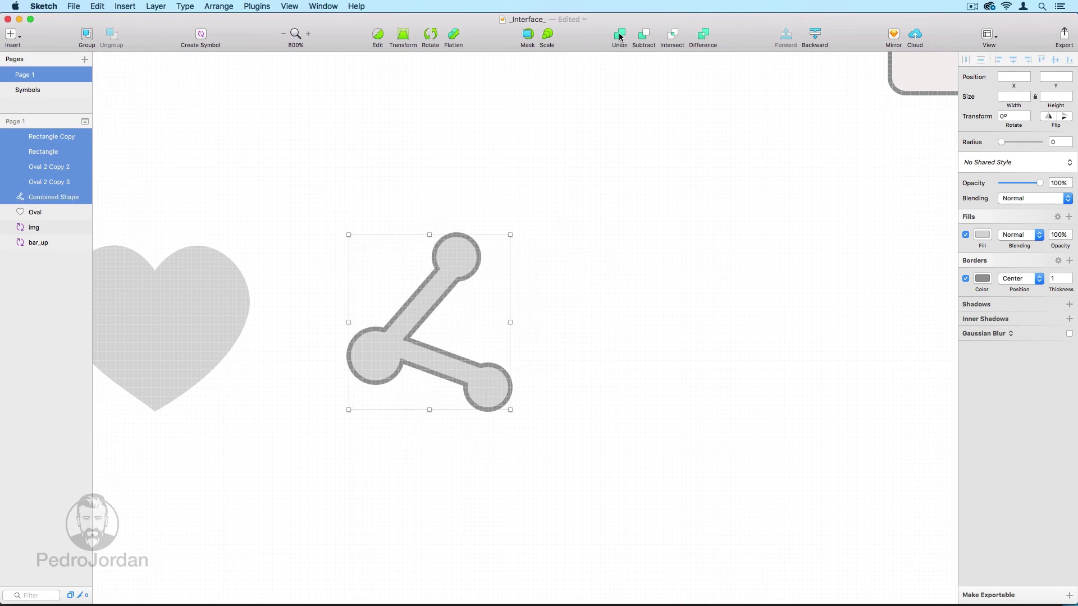
click(615, 267)
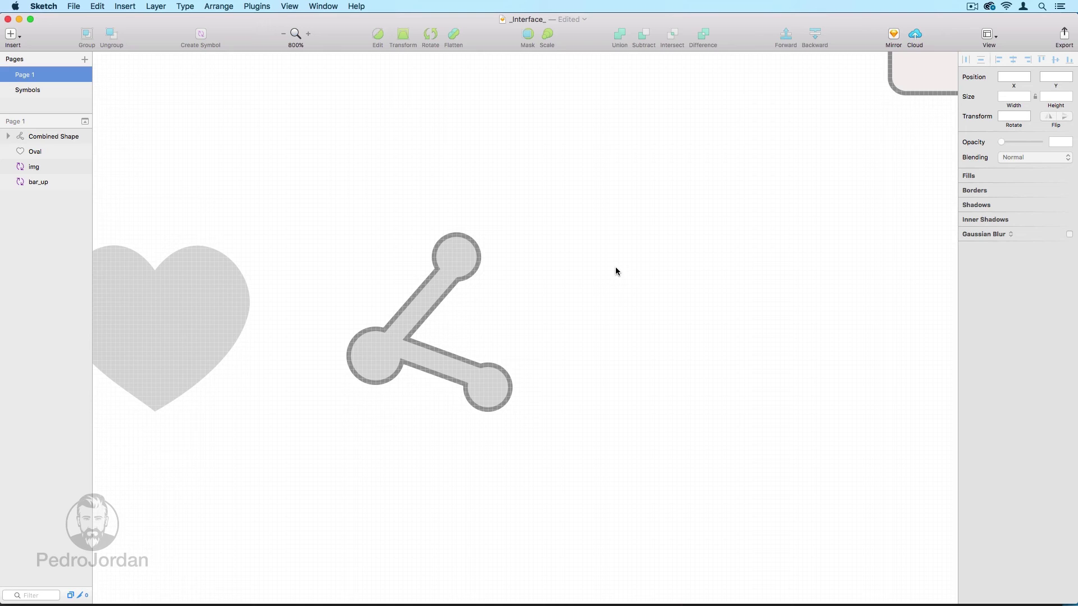
key(super+z)
click(615, 268)
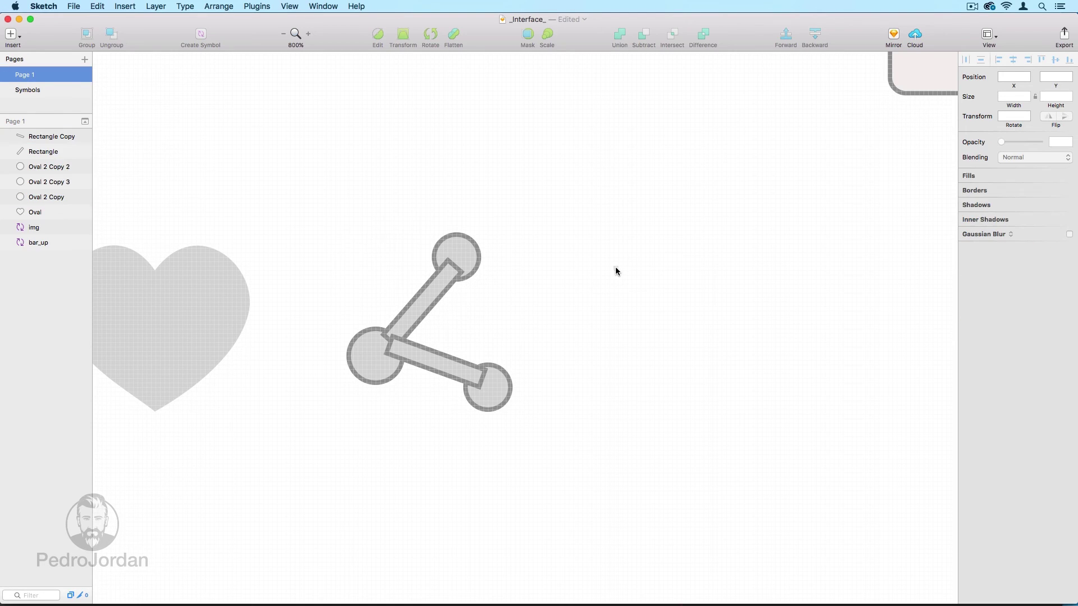
Narrow the upper bar to a width of about 3.31 and delete the thicker lower bar.
click(433, 308)
drag(425, 305, 419, 311)
shift+click(422, 354)
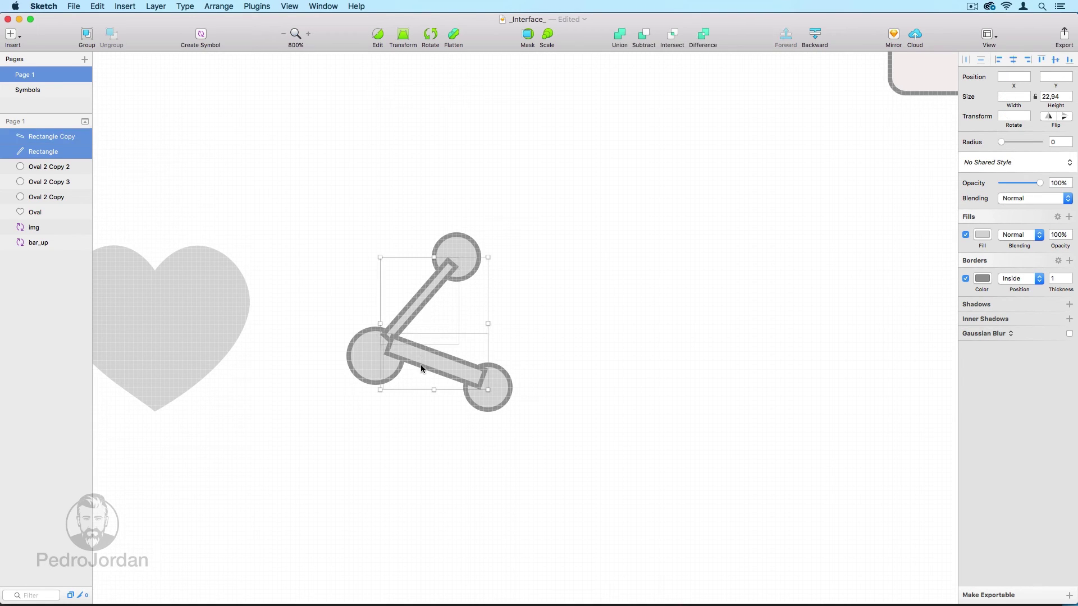
click(422, 397)
click(429, 363)
key(Delete)
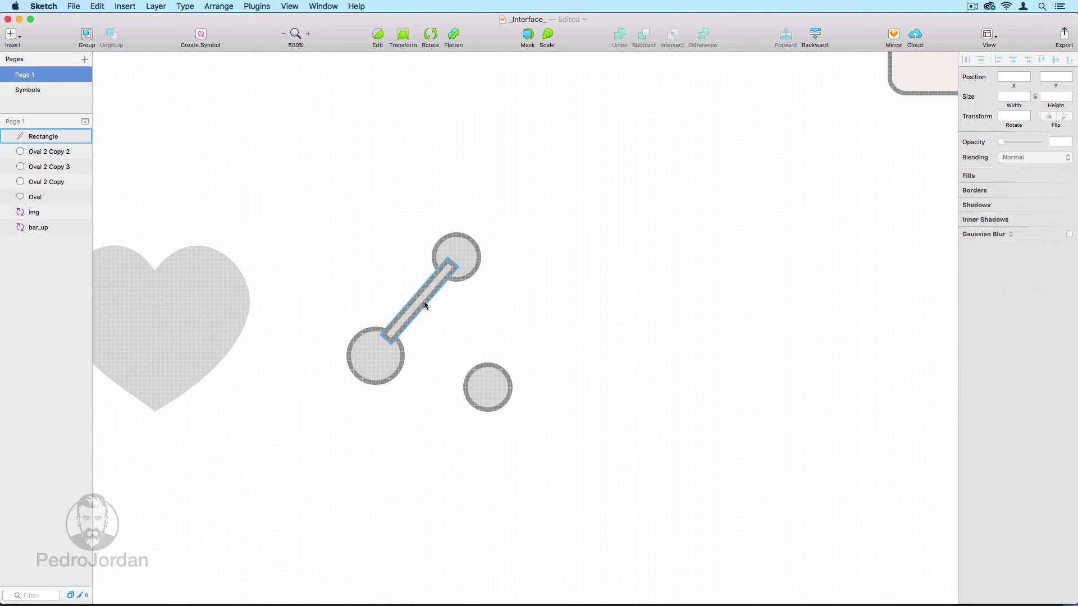
Duplicate the narrowed bar below the original and rotate the copy to 109°.
alt+drag(425, 306, 439, 350)
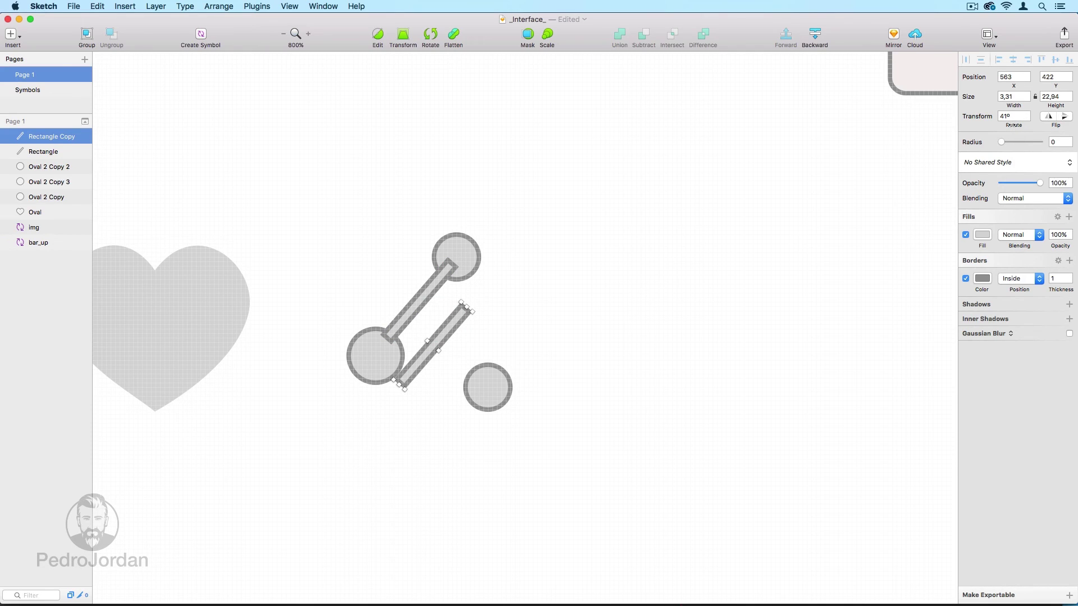
key(Up)
key(Up)
key(Up)
key(Up)
key(Up)
key(Up)
key(Up)
key(Up)
key(Up)
key(Up)
key(Up)
key(Up)
key(Up)
key(Up)
key(Up)
key(Up)
key(Up)
key(Up)
key(Up)
key(Up)
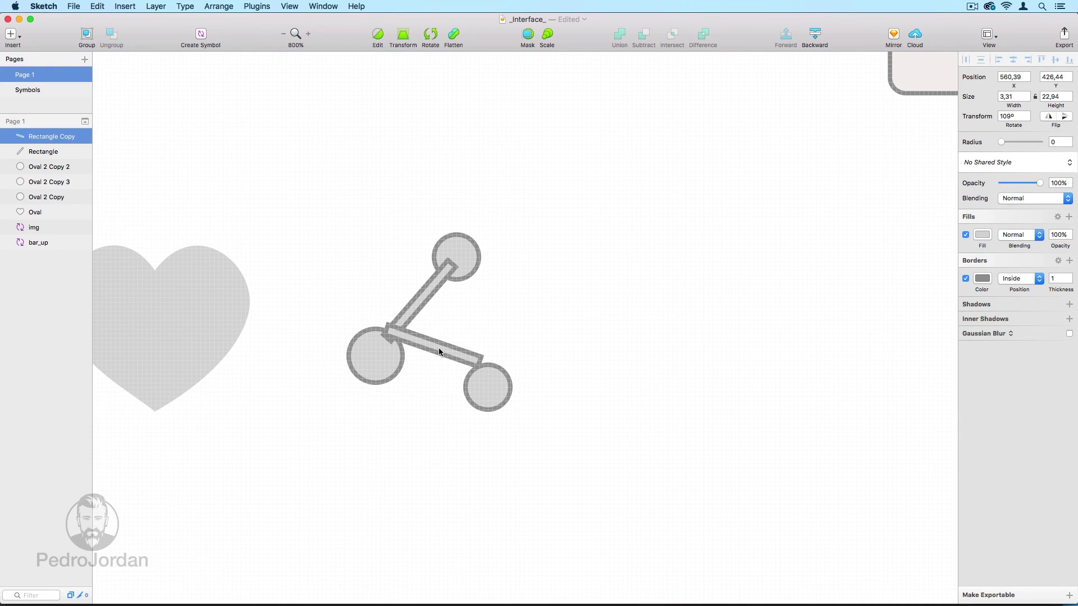
Move the lower bar down against the left circle and shift the lower right circle onto its other end.
drag(439, 352, 491, 397)
click(494, 391)
click(608, 356)
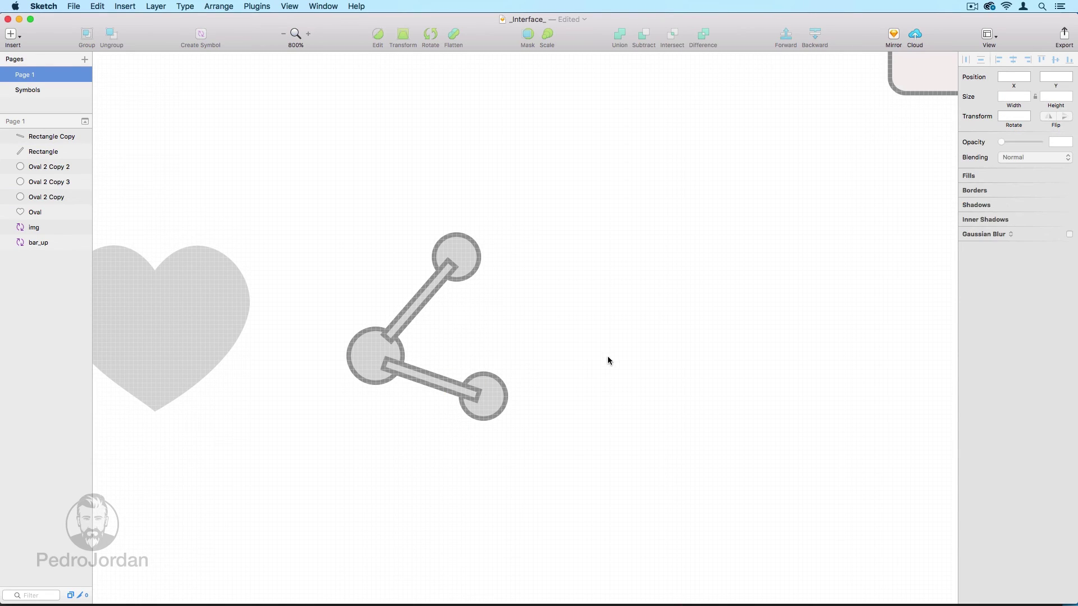
Merge the three circles and two bars with Union and remove the combined share icon's border.
drag(591, 233, 346, 414)
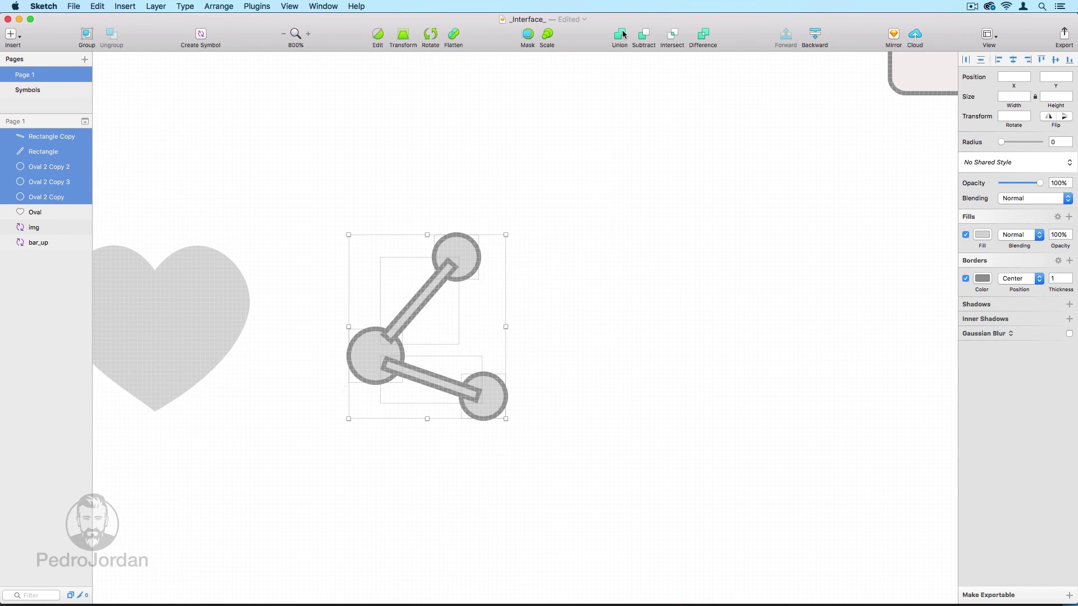
click(619, 35)
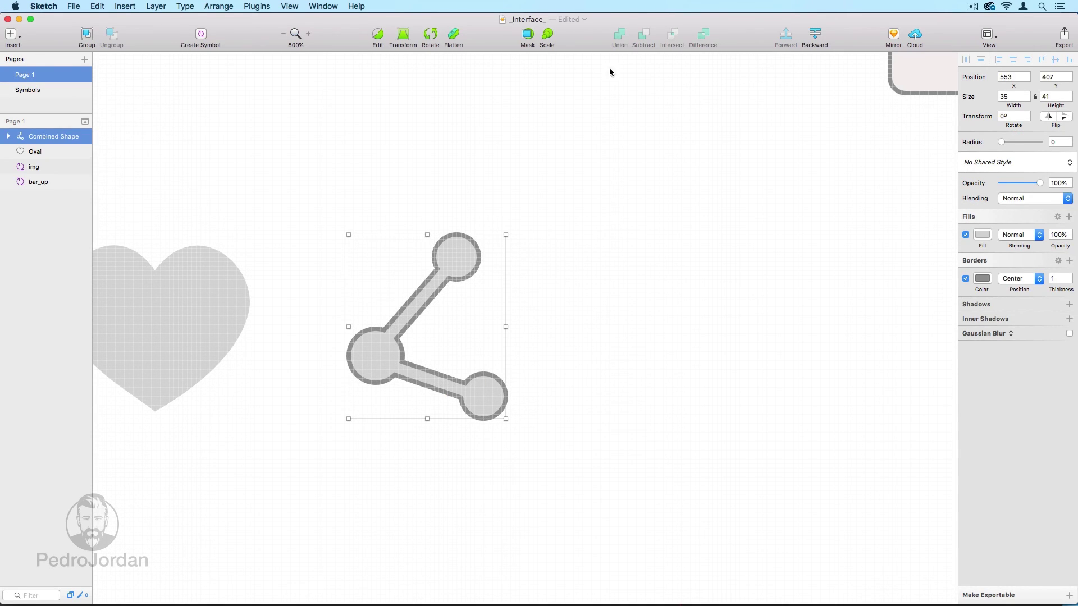
click(966, 280)
click(648, 284)
key(super+minus)
key(super+minus)
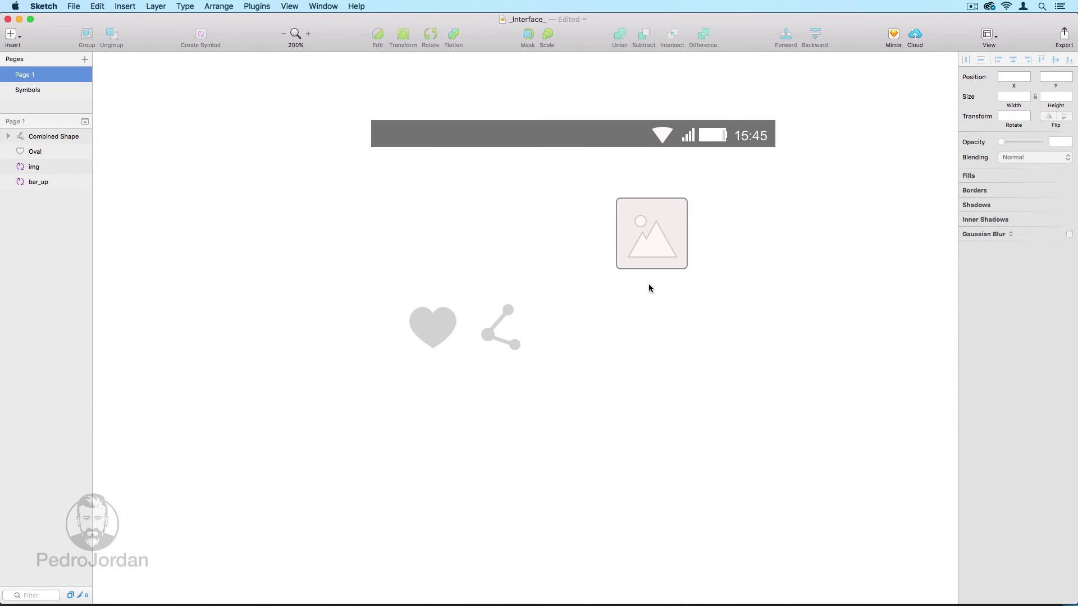
Draw a 123 by 64 rectangle around the heart and share icons and send it behind all other layers.
scroll(557, 301, up, 3)
drag(456, 358, 540, 376)
click(543, 376)
key(r)
drag(387, 326, 527, 397)
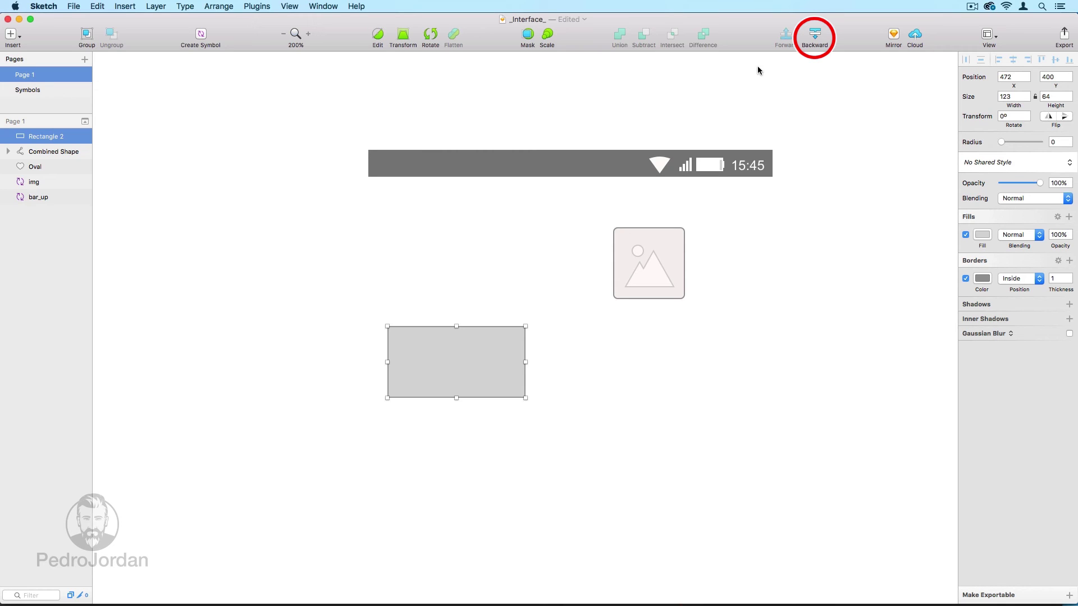
click(816, 34)
click(817, 34)
click(816, 32)
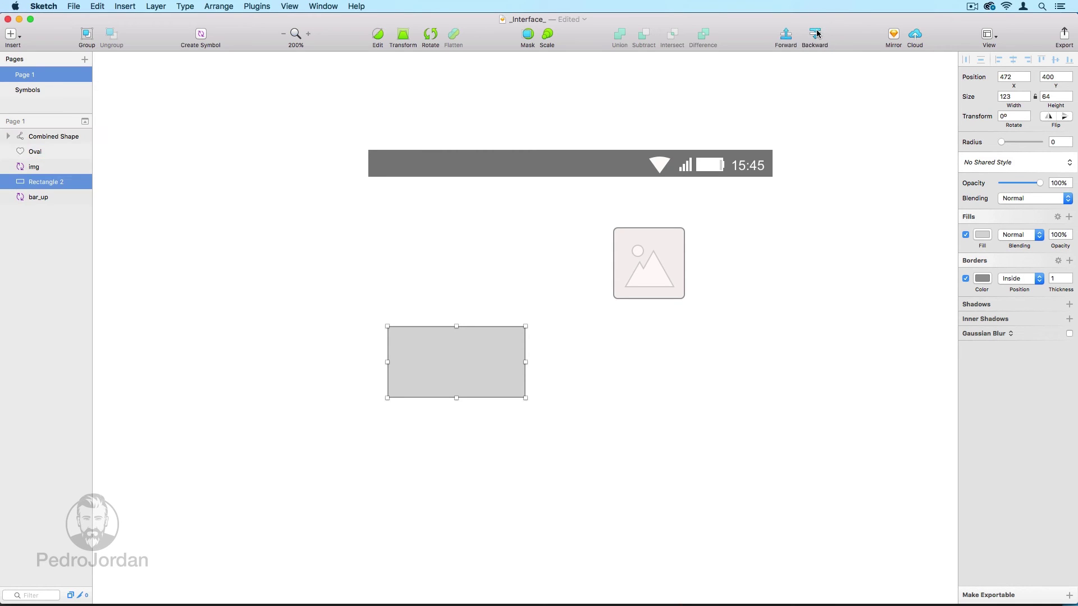
click(817, 34)
Set the background rectangle's fill to the very light tint F7F3F3.
click(979, 239)
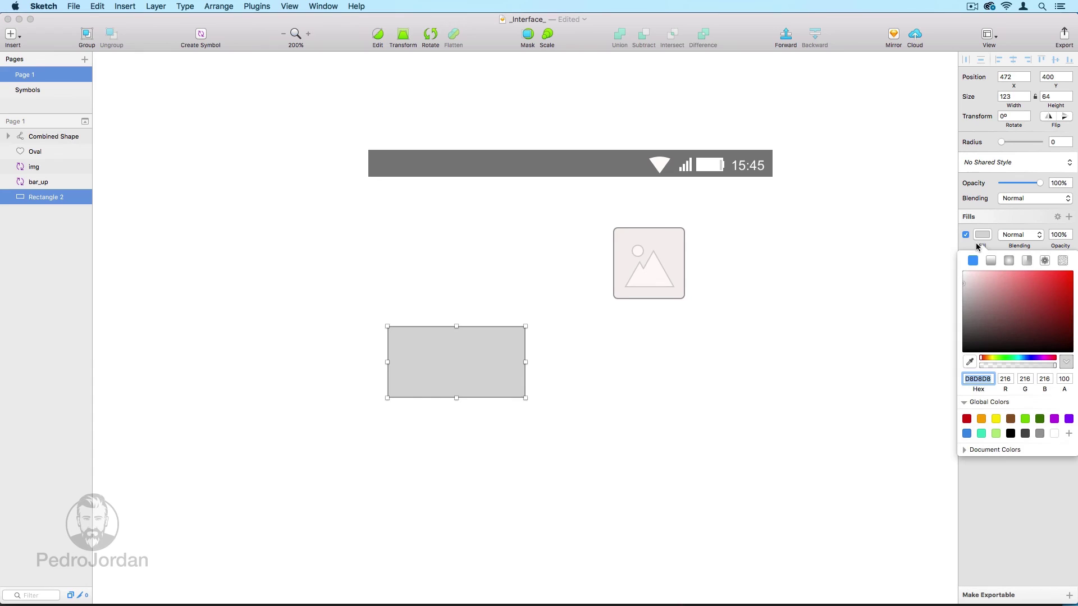
click(964, 274)
click(440, 365)
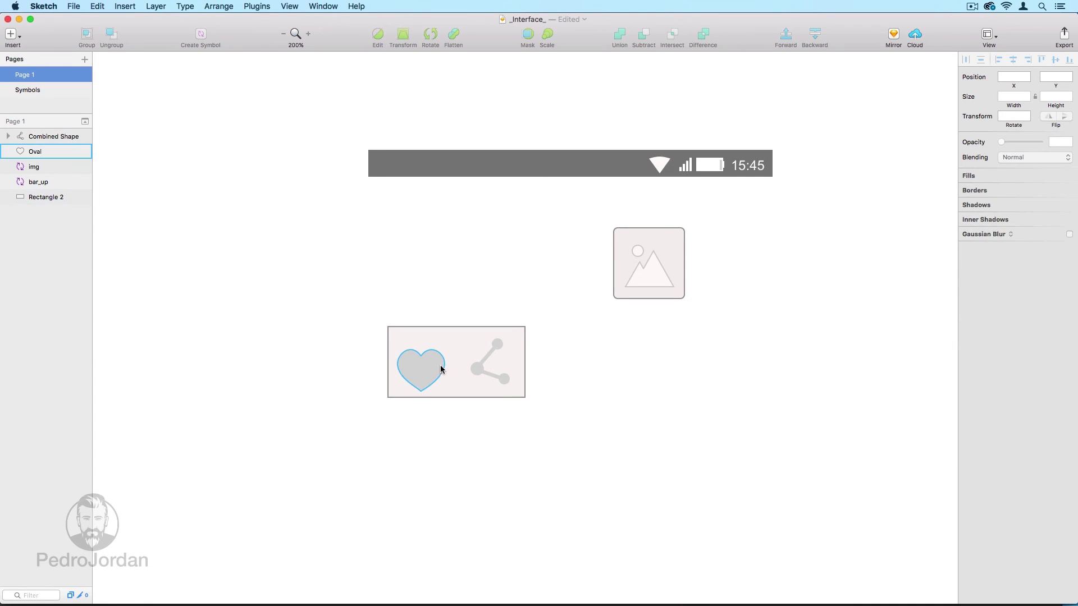
Align the heart, share icon and background rectangle on their horizontal and vertical centres.
shift+click(477, 368)
shift+click(517, 349)
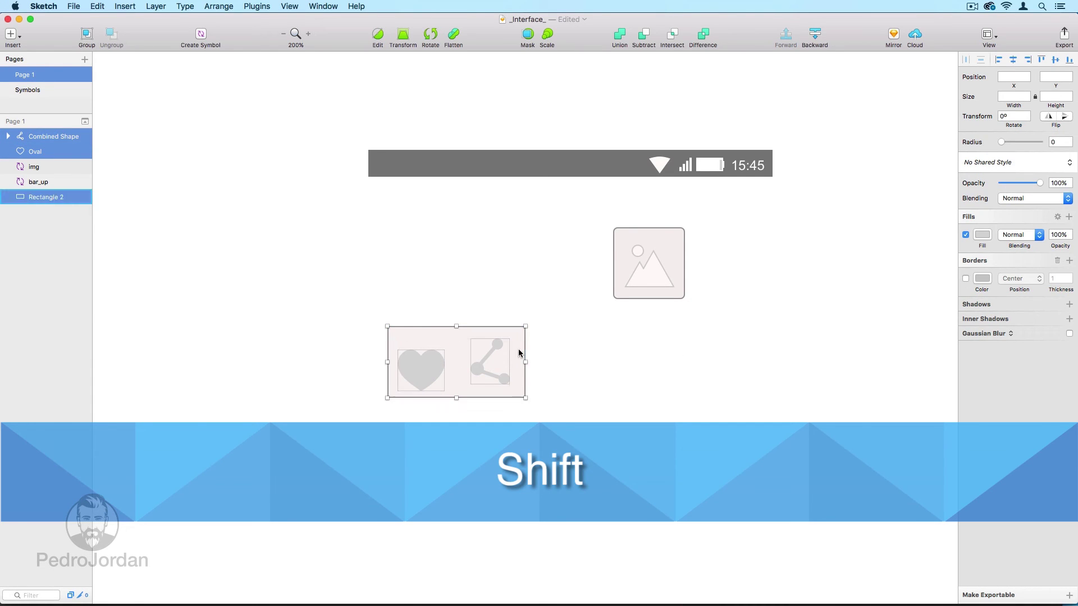
click(1013, 59)
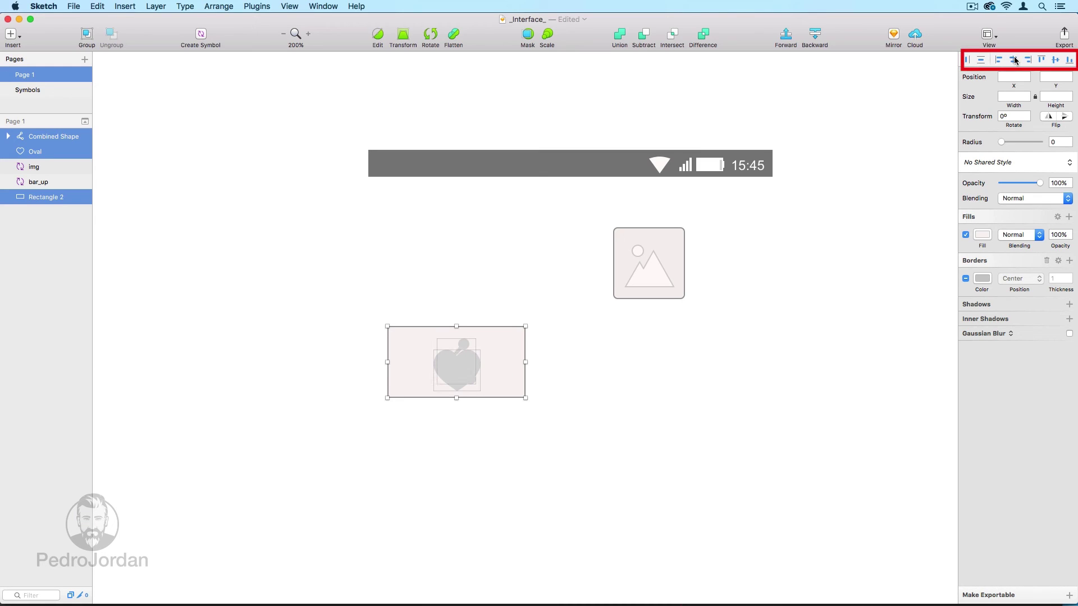
click(1056, 60)
Separate the centred icons horizontally, with the heart in the rectangle's left half and the share icon in its right half.
click(668, 403)
click(442, 365)
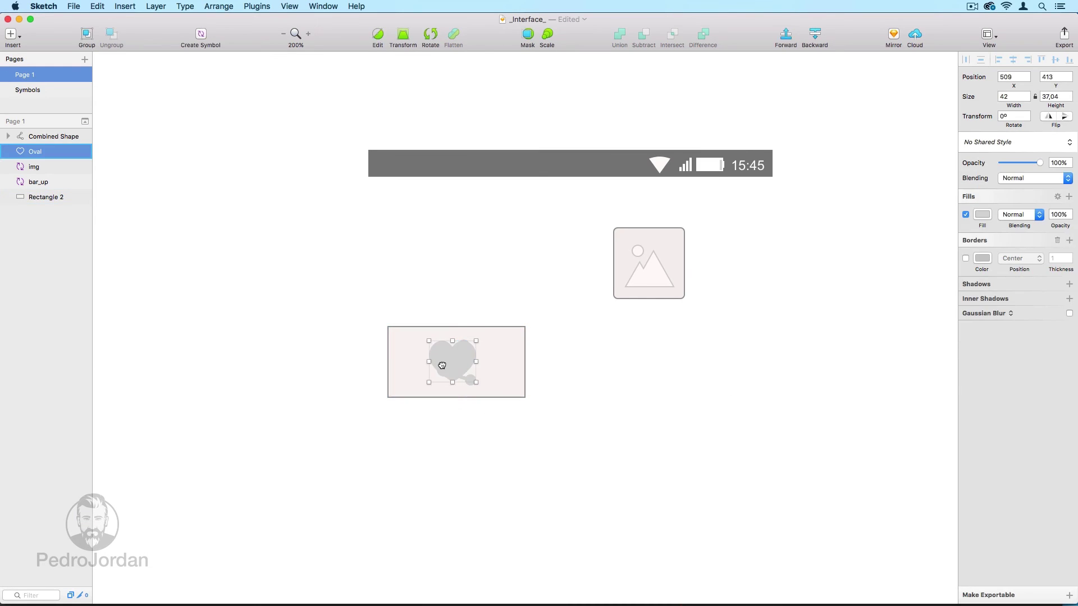
drag(443, 366, 505, 380)
click(433, 365)
drag(433, 365, 428, 367)
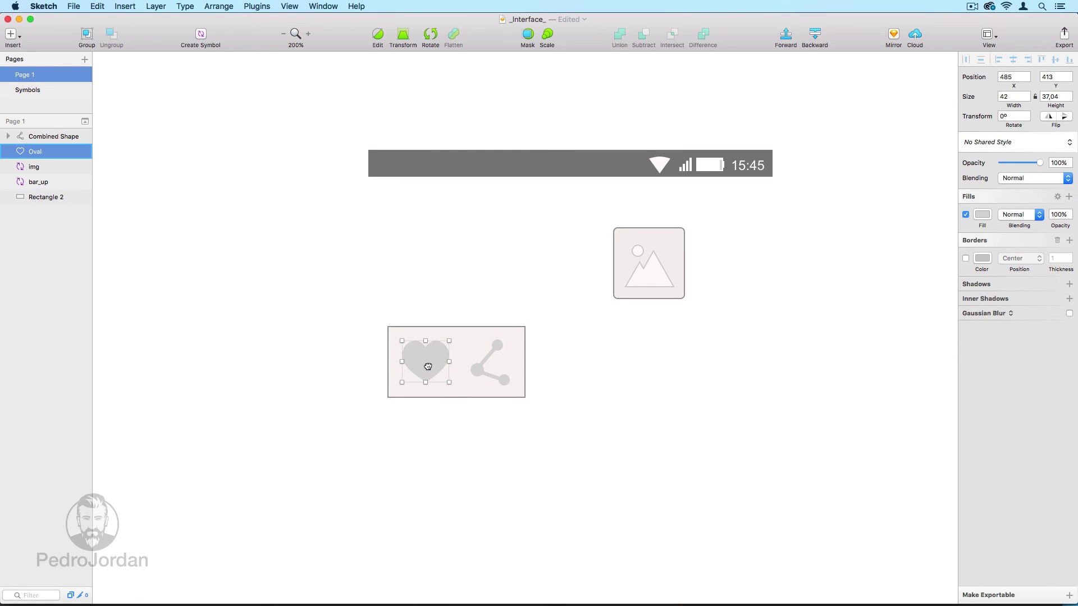
click(465, 454)
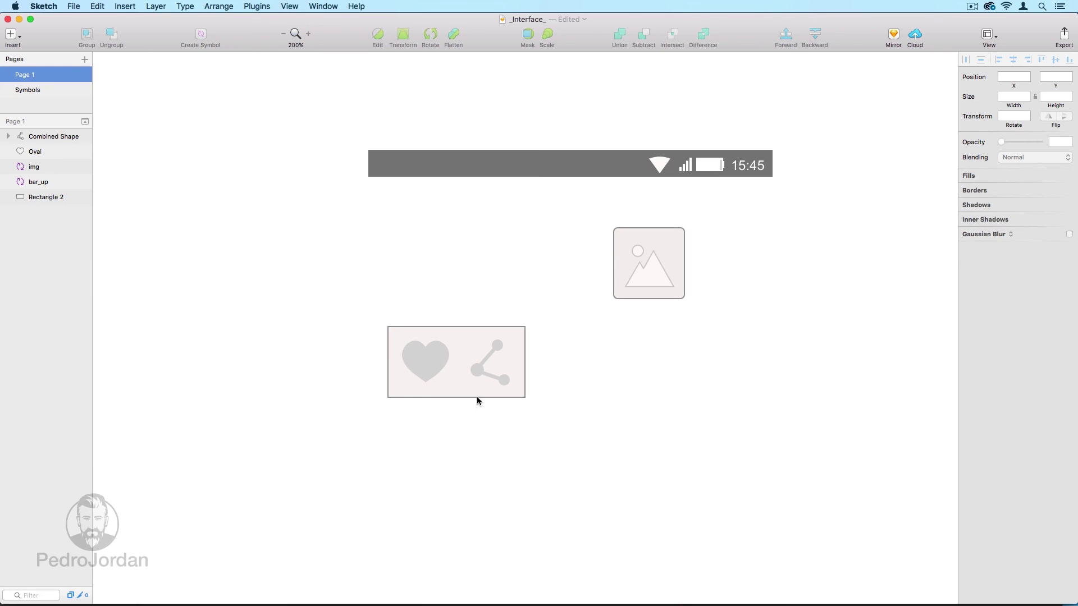
Select the heart and share icons without the background rectangle and scale them down slightly together.
click(438, 375)
shift+click(483, 387)
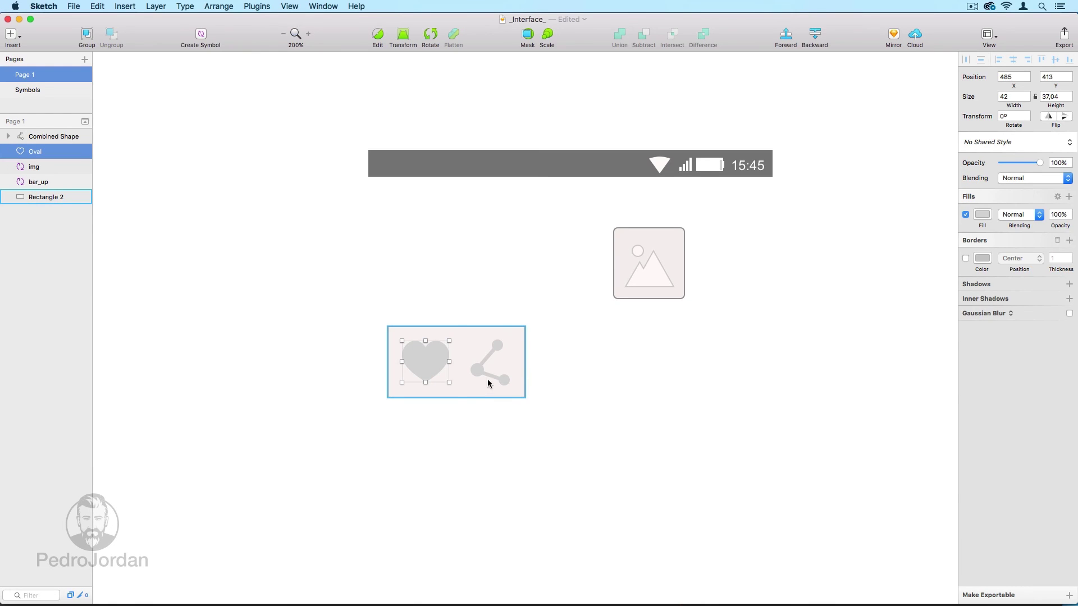
shift+click(483, 373)
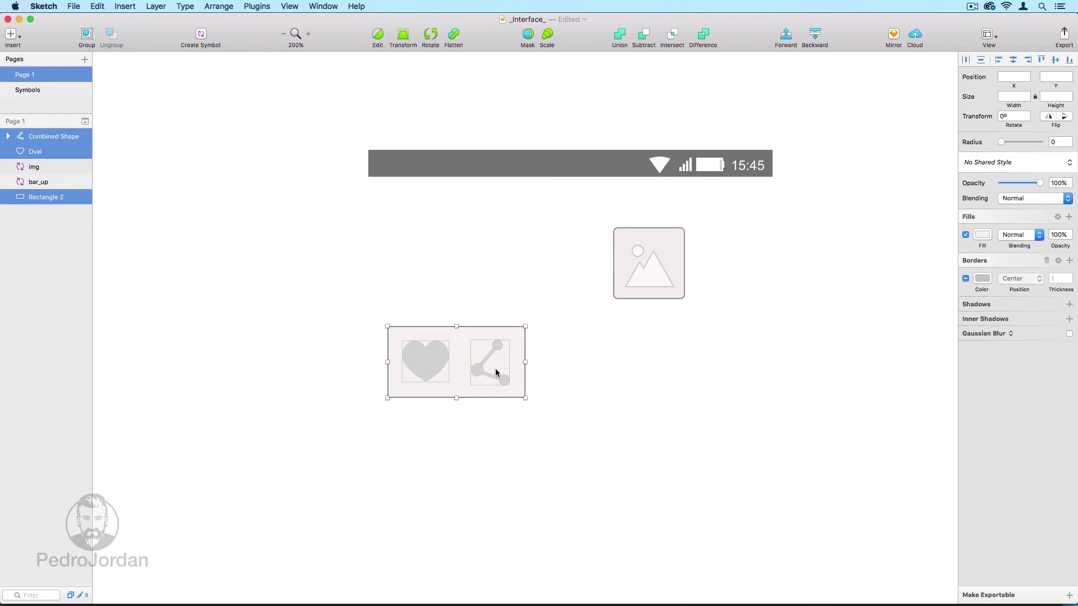
shift+click(517, 352)
mouse_move(511, 362)
mouse_down()
mouse_move(494, 362)
mouse_move(503, 377)
mouse_up()
click(483, 368)
Reduce the background rectangle's height to 53 and slightly round its corners.
click(478, 392)
drag(457, 328, 457, 336)
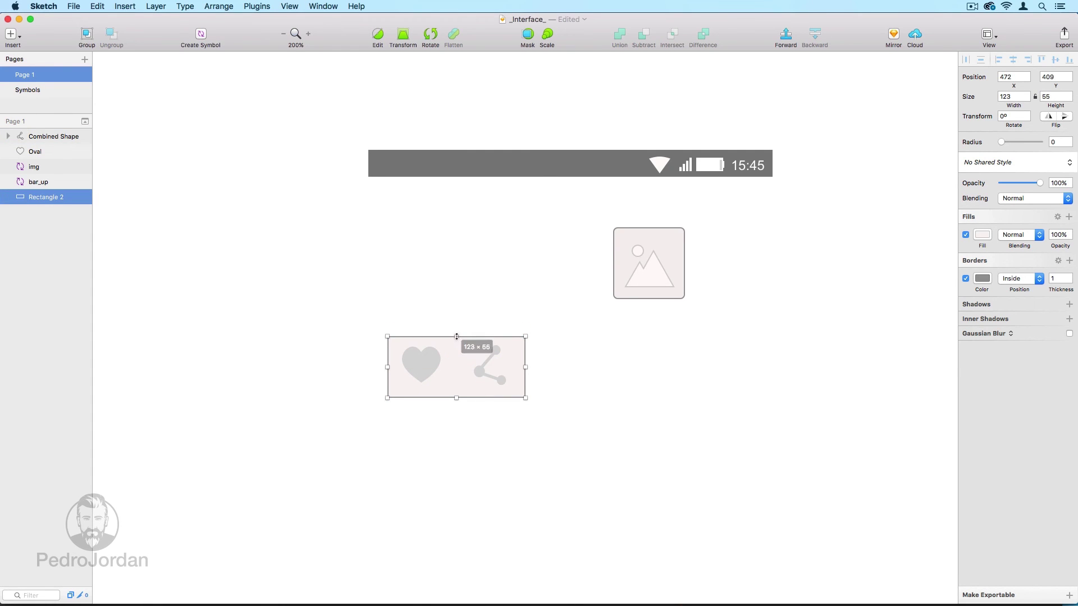
drag(456, 398, 456, 395)
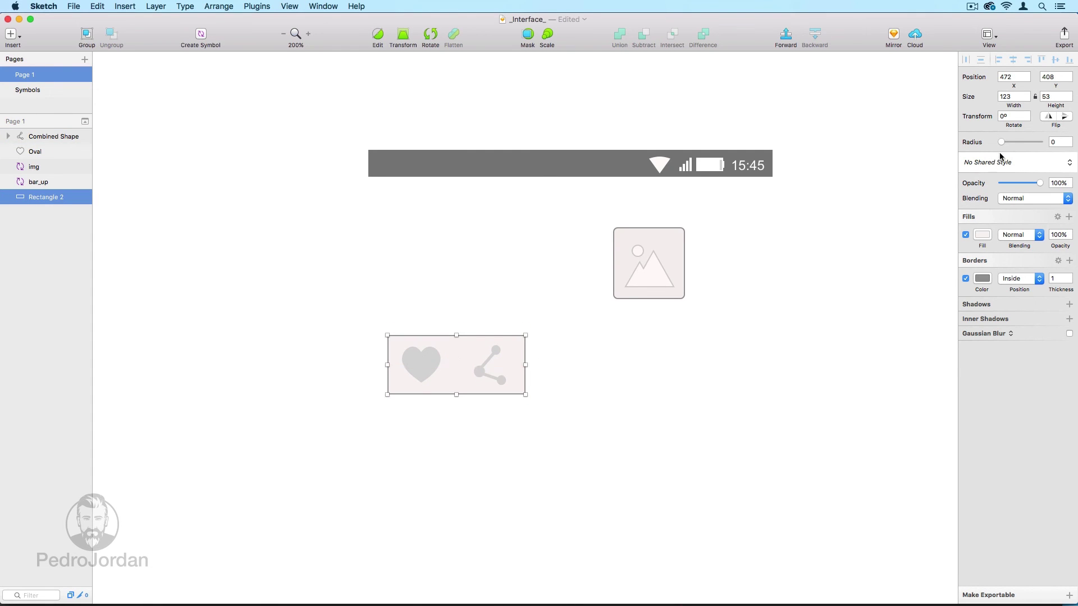
drag(1001, 142, 1010, 143)
click(617, 375)
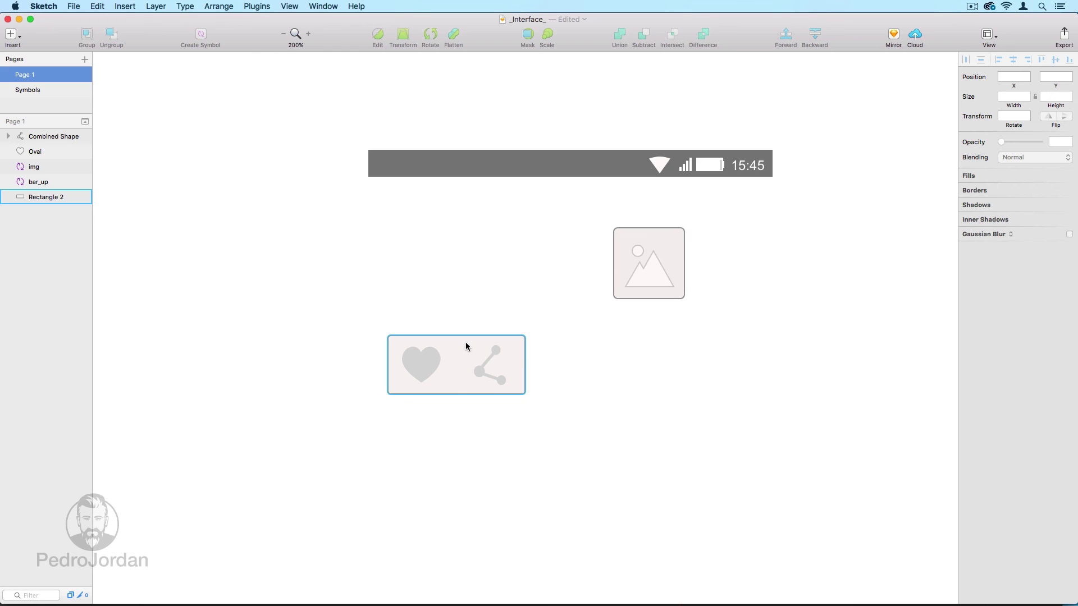
Place a 123 by 105 copy of the rectangle directly above it, with square corners, no border and a grey fill.
drag(466, 342, 459, 217)
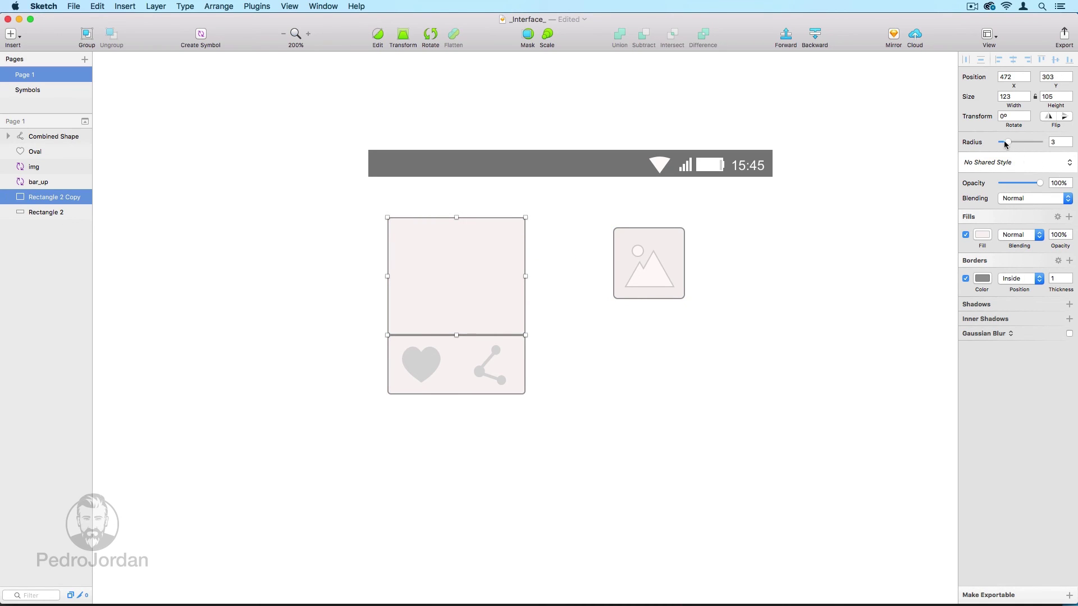
click(966, 279)
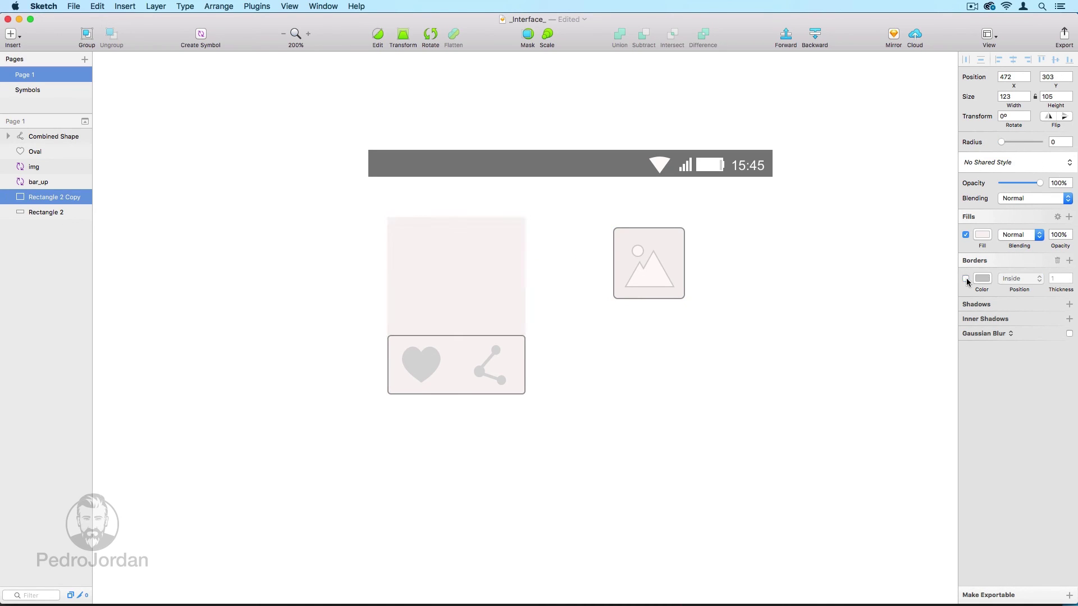
click(979, 239)
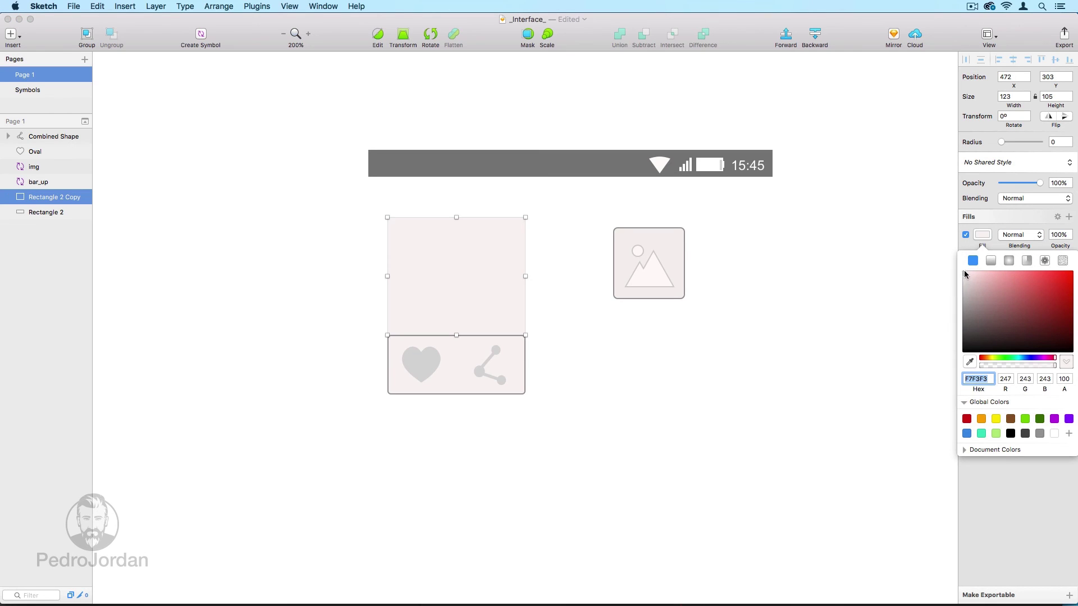
drag(965, 277, 954, 284)
click(573, 347)
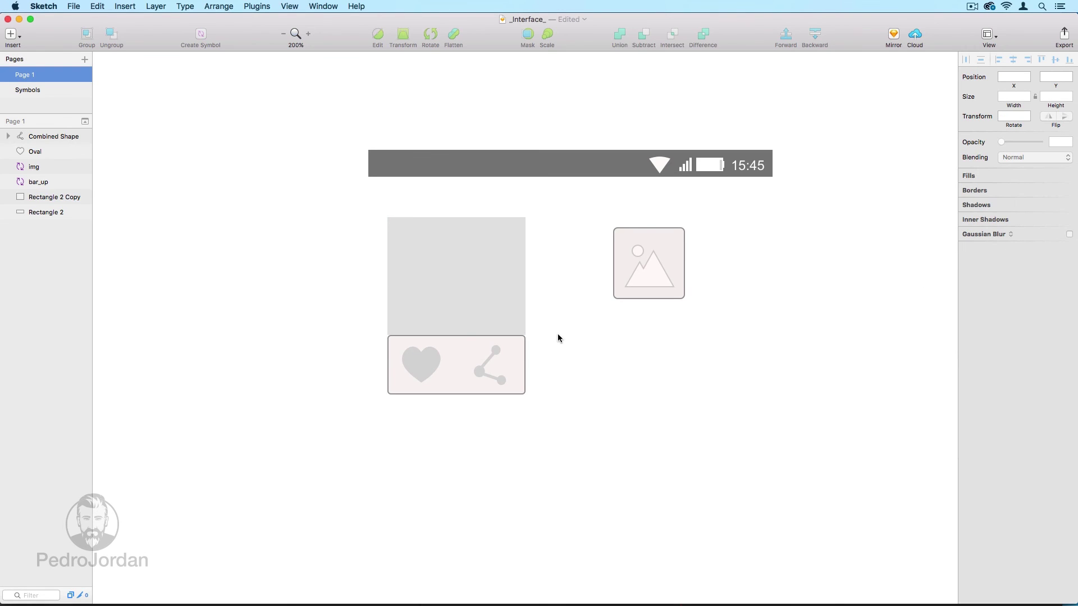
Lower the grey rectangle slightly over the icon background, keep a duplicate aside, and subtract the overlapping rectangle from the background to square its upper corners.
key(super+plus)
click(492, 316)
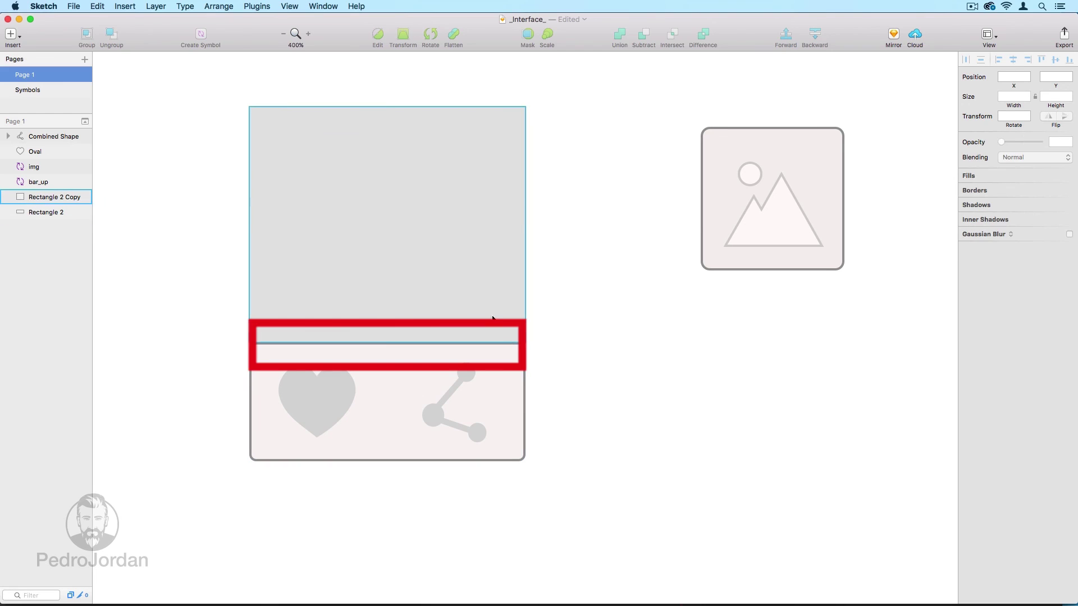
mouse_move(484, 294)
mouse_down()
mouse_move(668, 341)
mouse_move(802, 355)
mouse_move(481, 294)
mouse_move(481, 285)
mouse_up()
shift+click(522, 387)
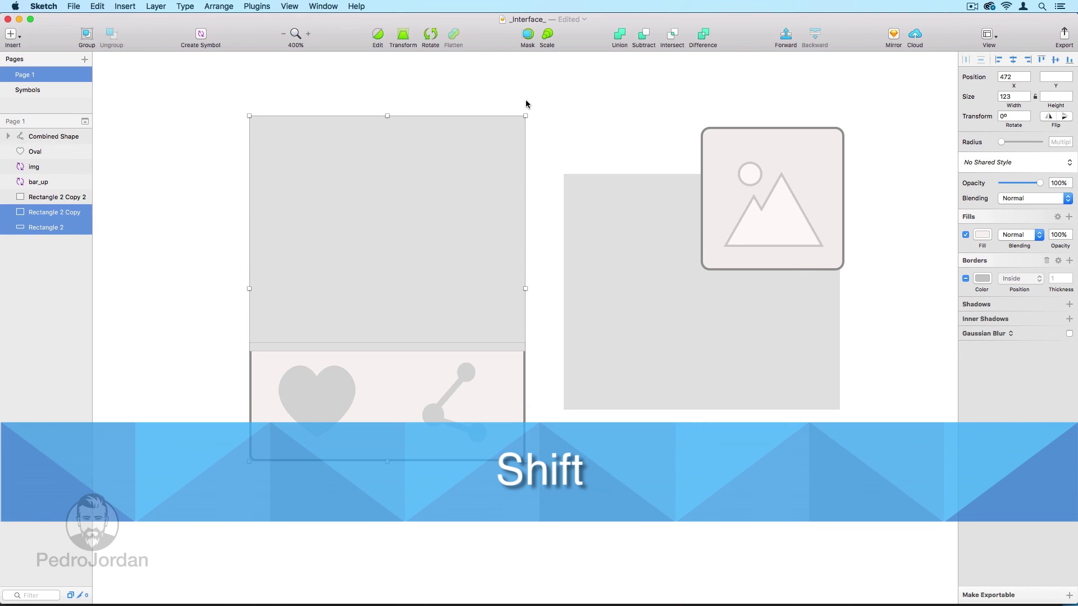
click(644, 37)
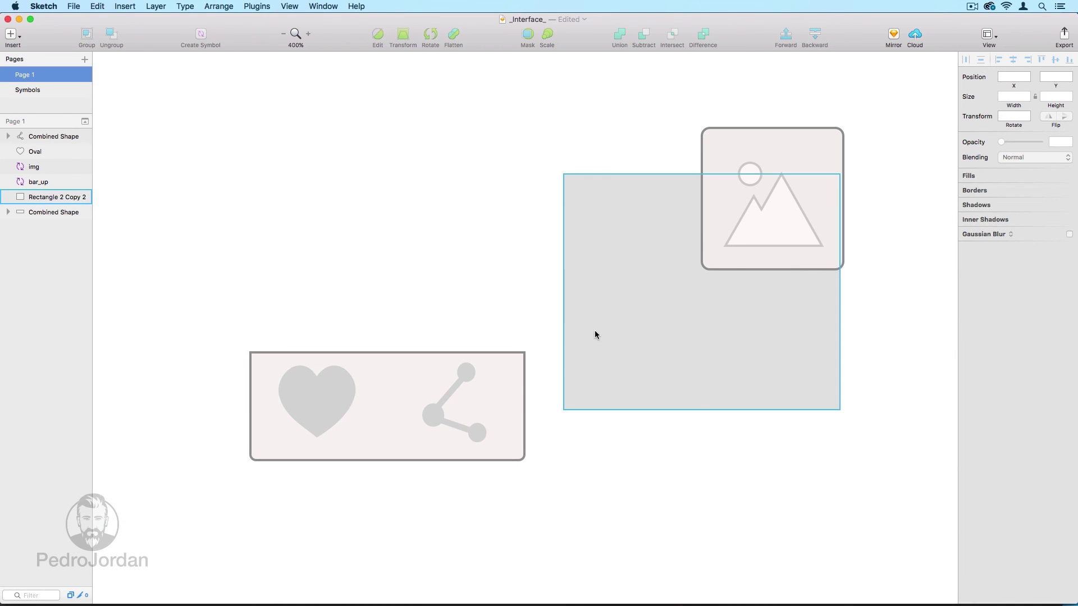
Place the spare grey rectangle directly above the trimmed icon background, aligned with its side edges.
click(562, 298)
drag(562, 298, 306, 267)
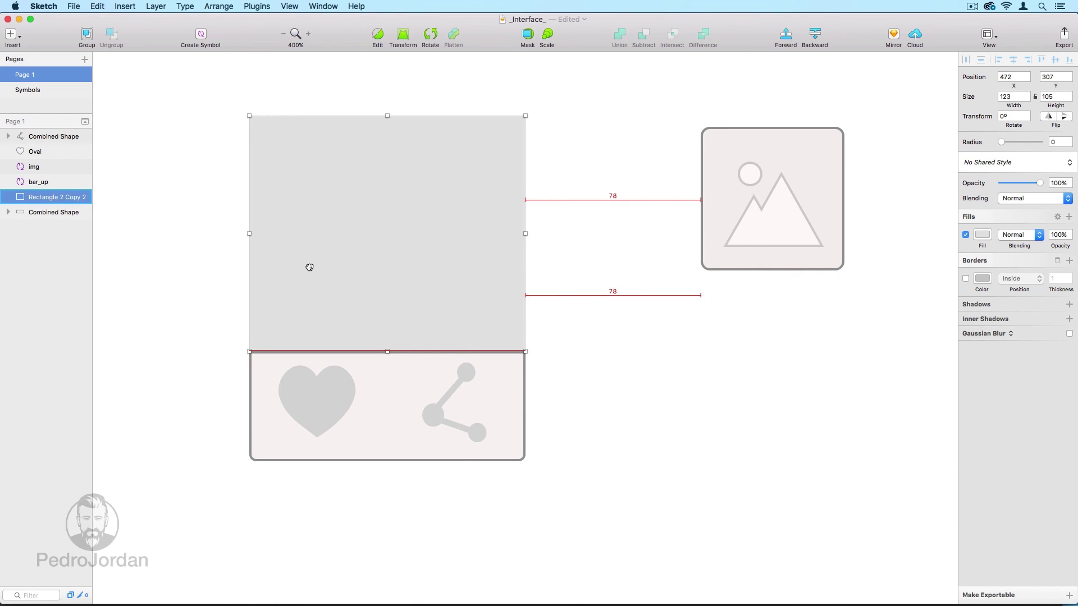
click(578, 363)
scroll(582, 363, left, 1)
Remove the border from the trimmed background shape behind the heart and share icons.
key(Tab)
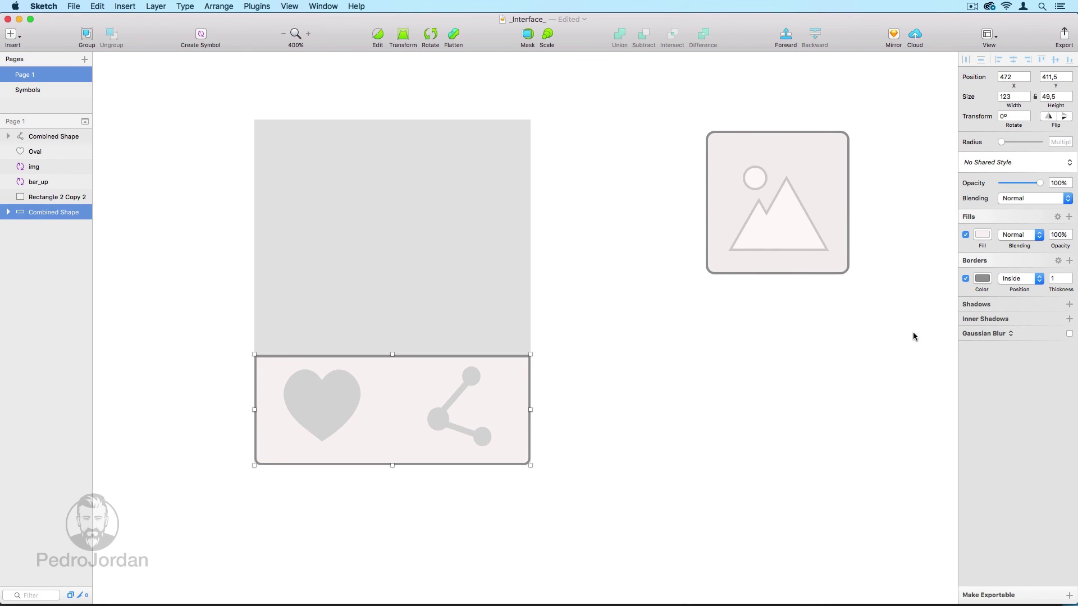
click(965, 279)
click(671, 348)
Place a copy of the img symbol inside the grey rectangle, leaving the original where it is.
drag(655, 103, 899, 312)
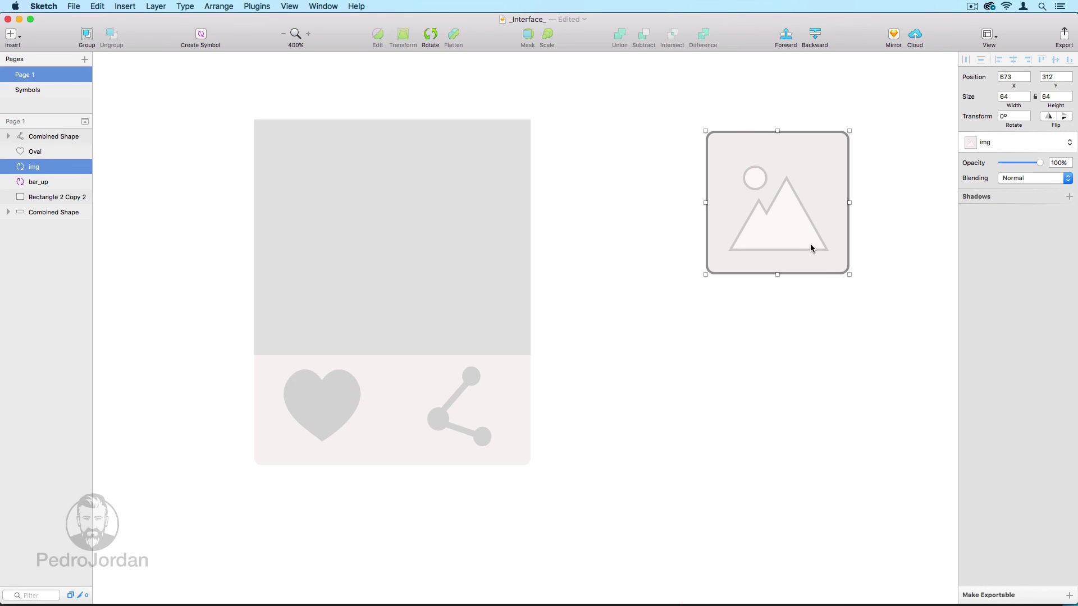
drag(811, 248, 432, 279)
click(594, 368)
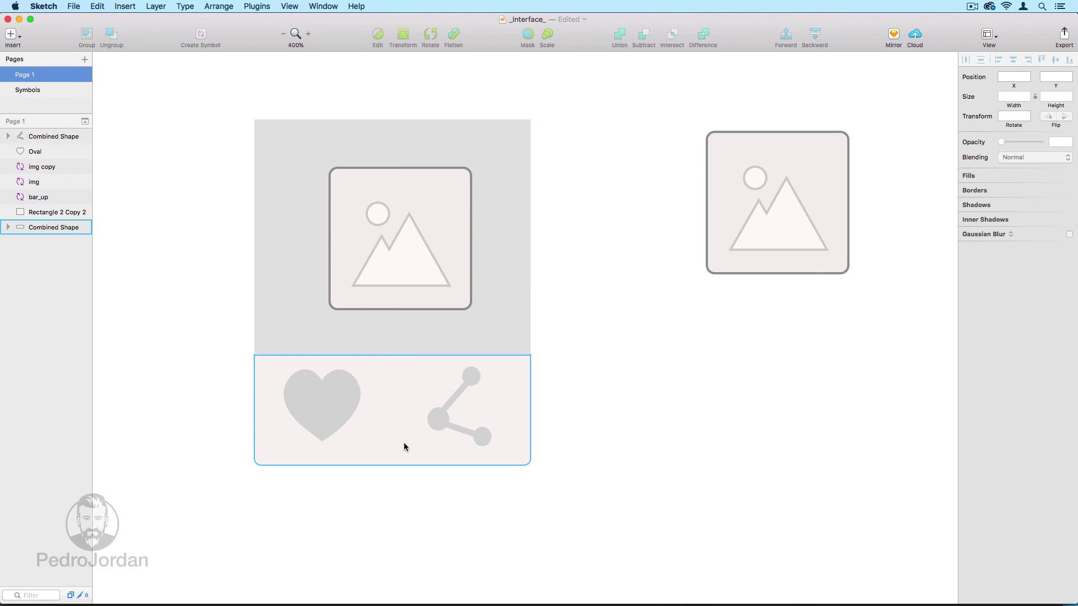
Nudge the heart and share icons down slightly together within their background shape.
click(340, 414)
shift+click(479, 444)
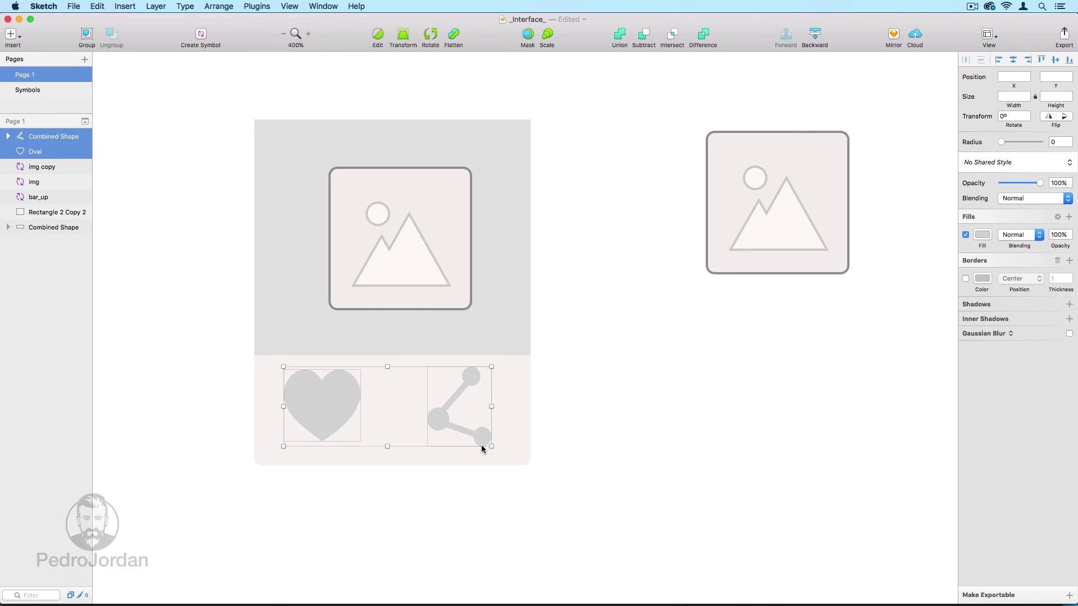
key(Down)
key(Down)
click(645, 490)
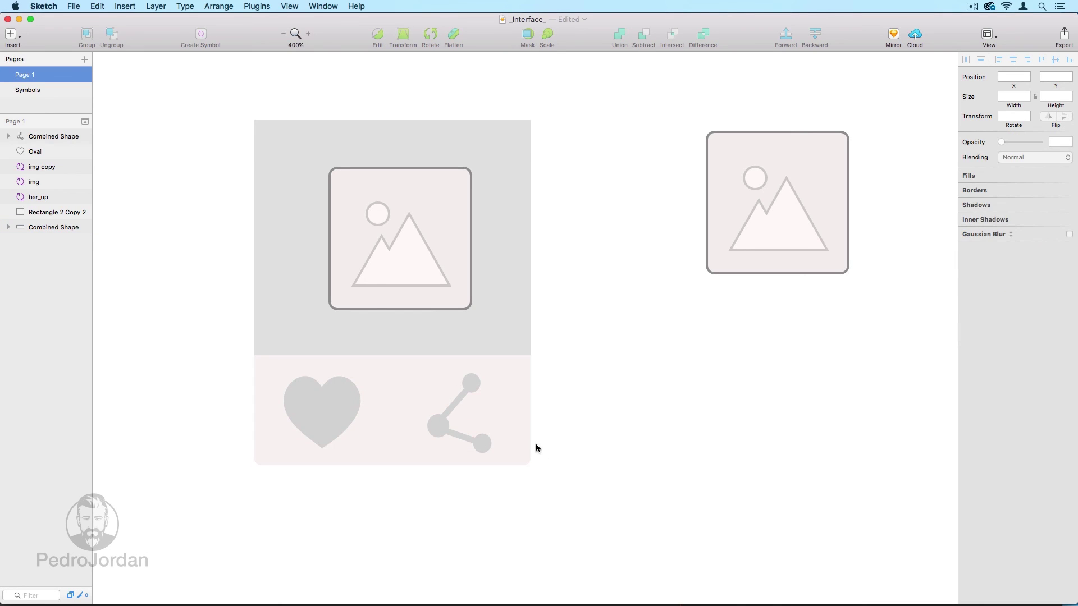
Add a shadow to the icon background shape with X 1, Y 2, blur 2 and spread 0.
click(526, 442)
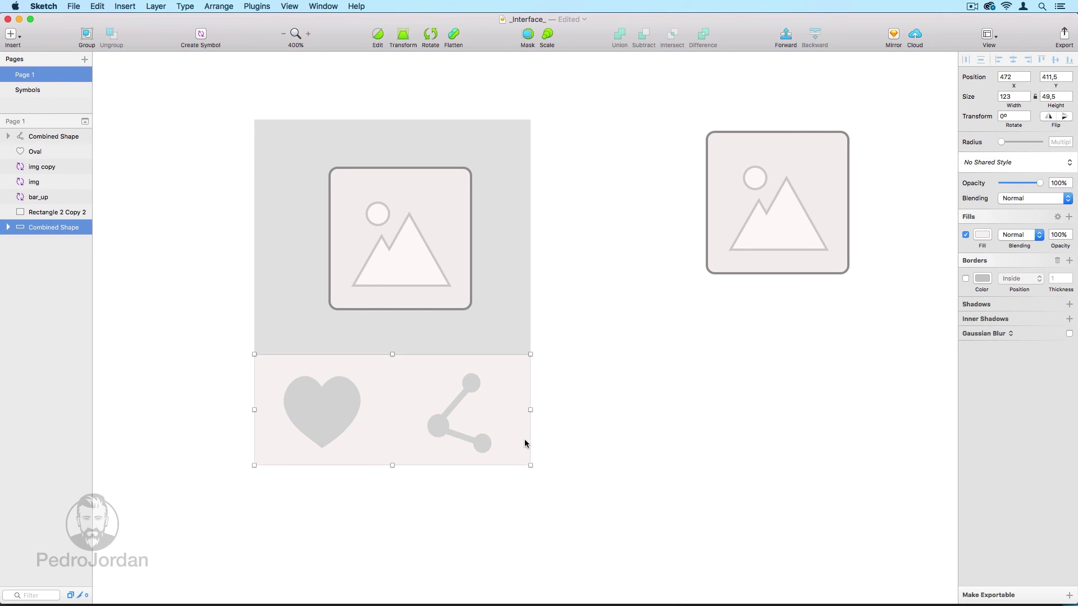
click(1069, 305)
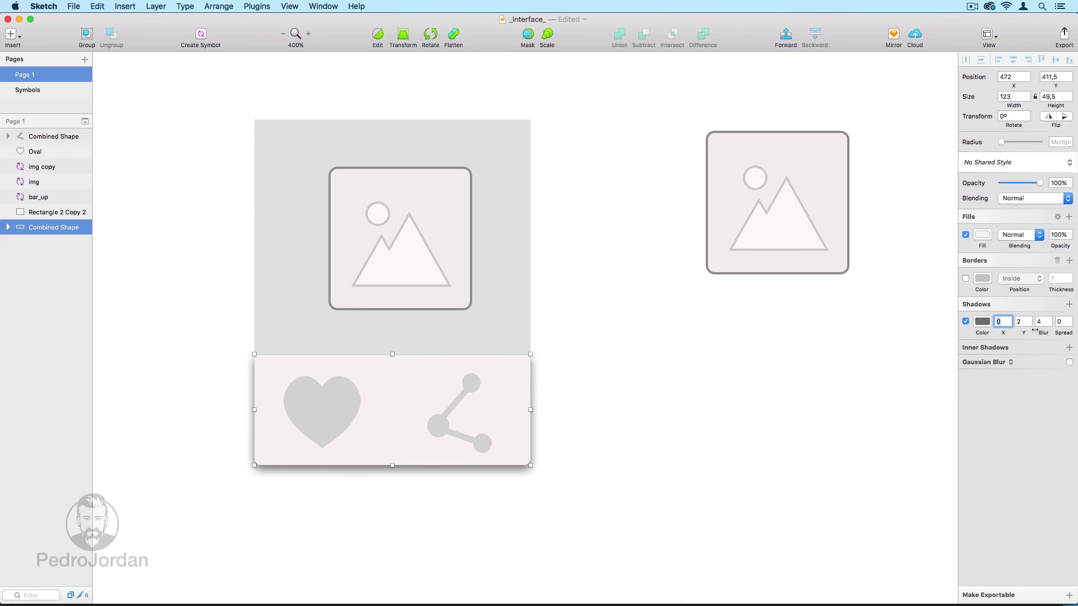
click(1049, 325)
click(1049, 325)
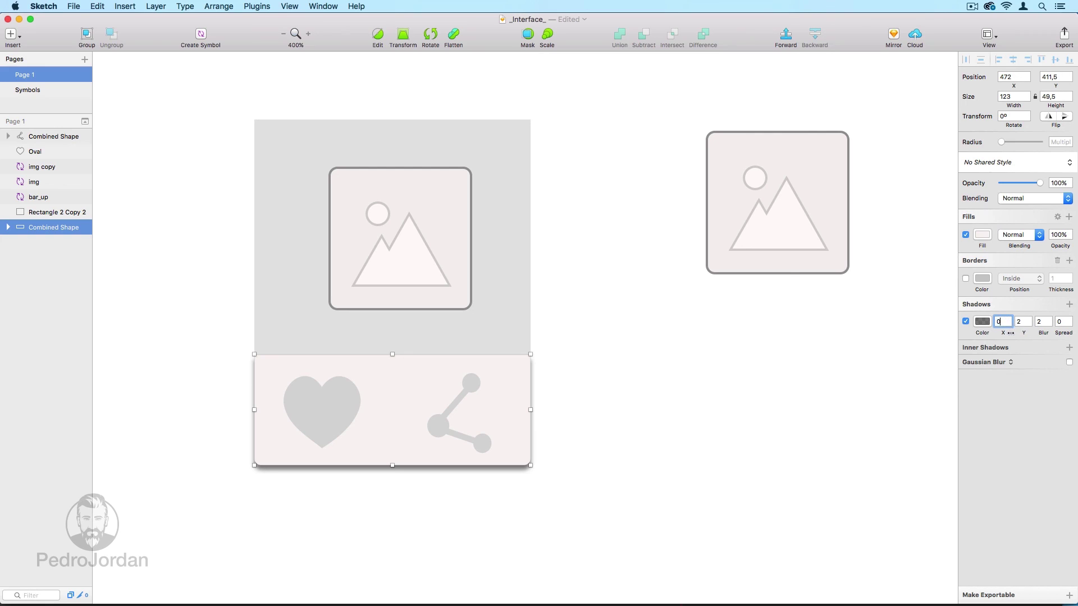
click(936, 355)
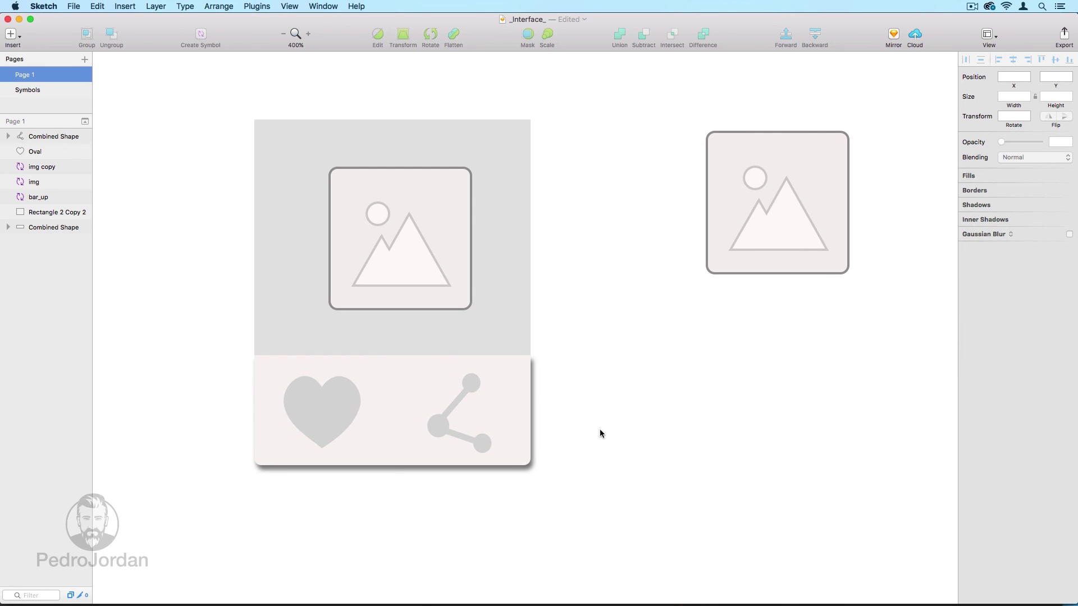
Centre the image placeholder copy horizontally on the grey rectangle.
drag(594, 475, 231, 149)
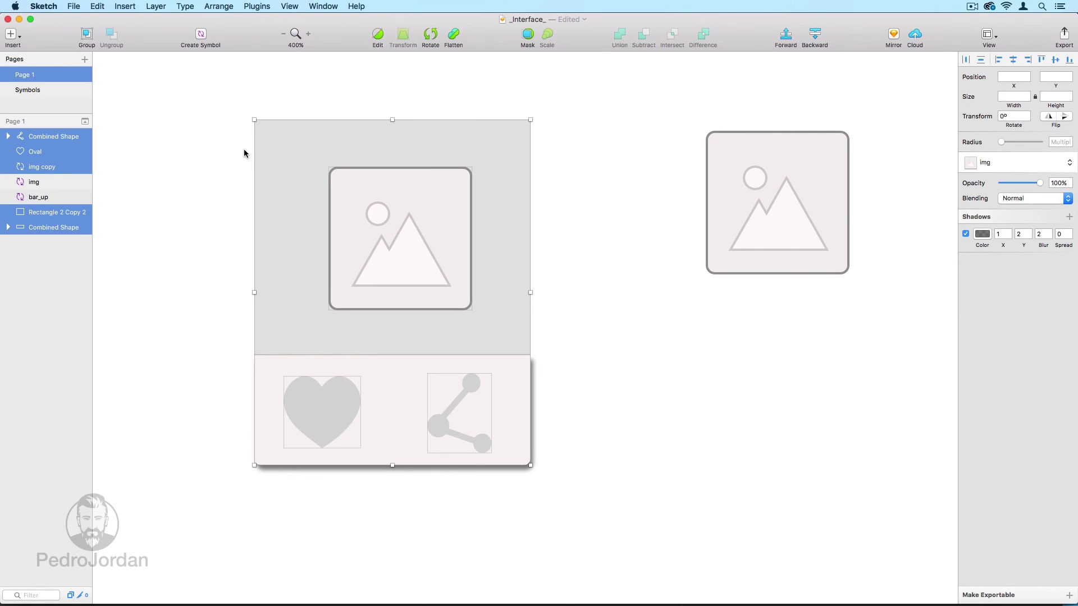
click(314, 168)
shift+click(332, 176)
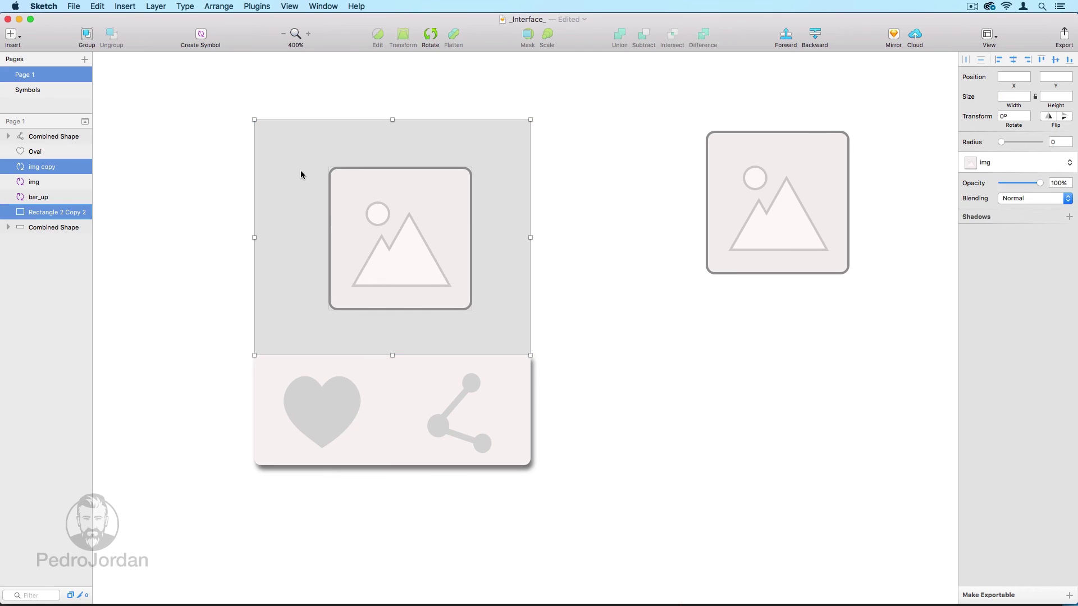
click(1014, 60)
click(584, 135)
Create a symbol named img_like_share from all the card's layers and send it to the Symbols page.
drag(163, 106, 555, 477)
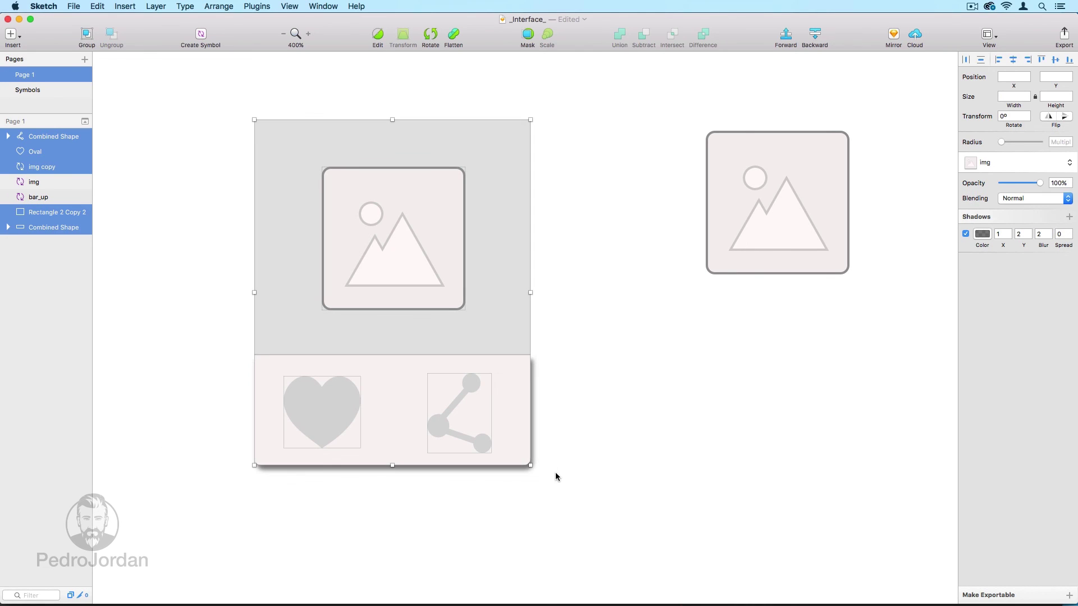
click(201, 35)
text(img_like_share)
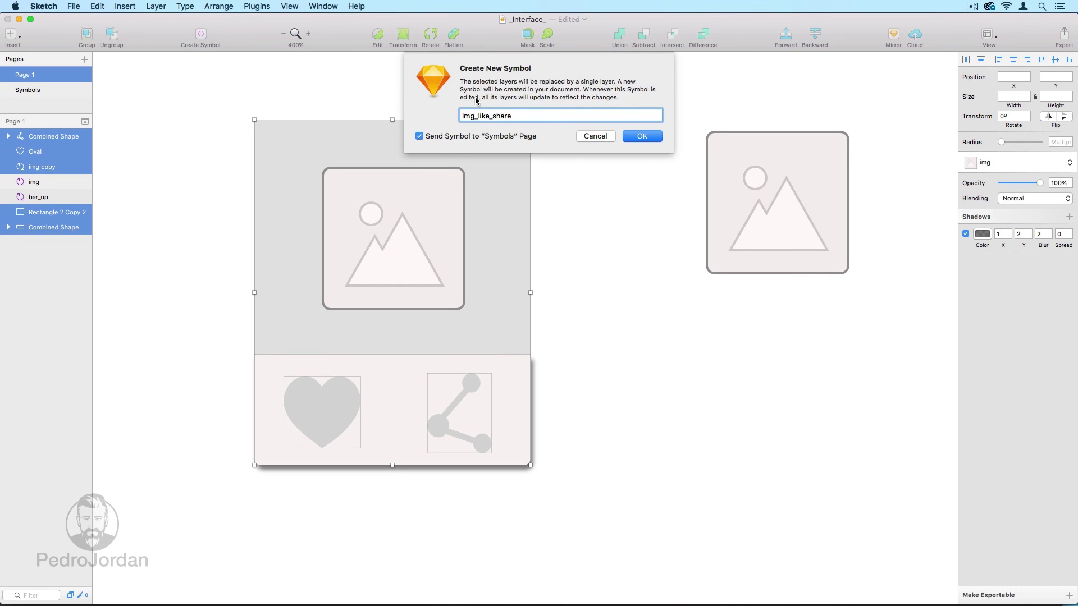
click(635, 137)
click(635, 179)
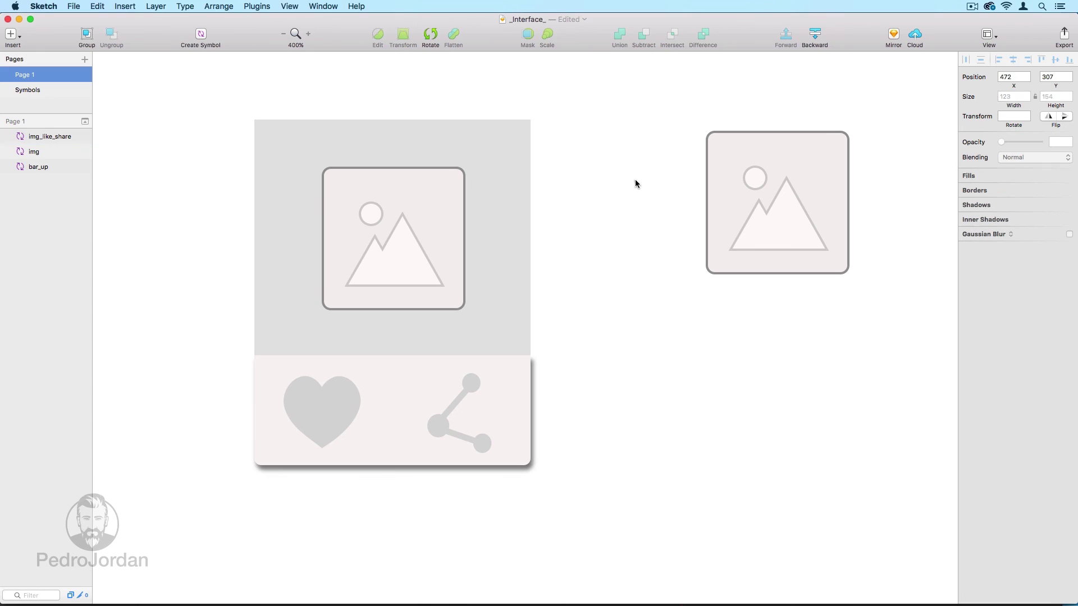